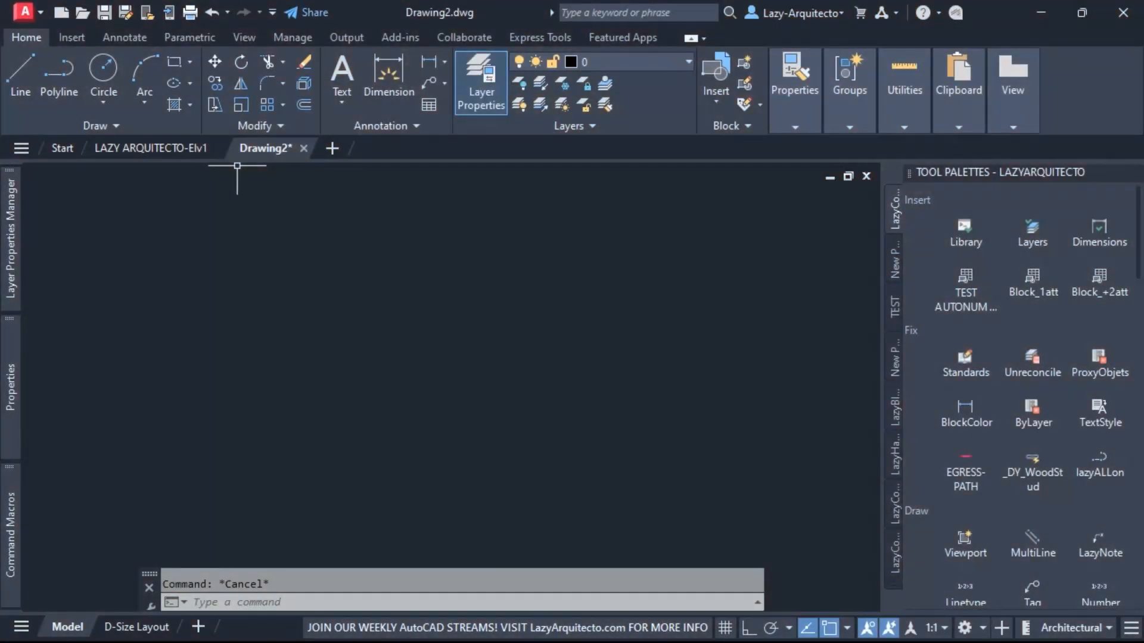
Bring up the Command Macros palette with the COMMANDMACROS command and view its saved macros
{"action": "middle_click_drag", "start_coordinate": [238, 166], "coordinate": [230, 295]}
{"action": "type", "text": "MA"}
{"action": "key", "text": "BackSpace"}
{"action": "key", "text": "BackSpace"}
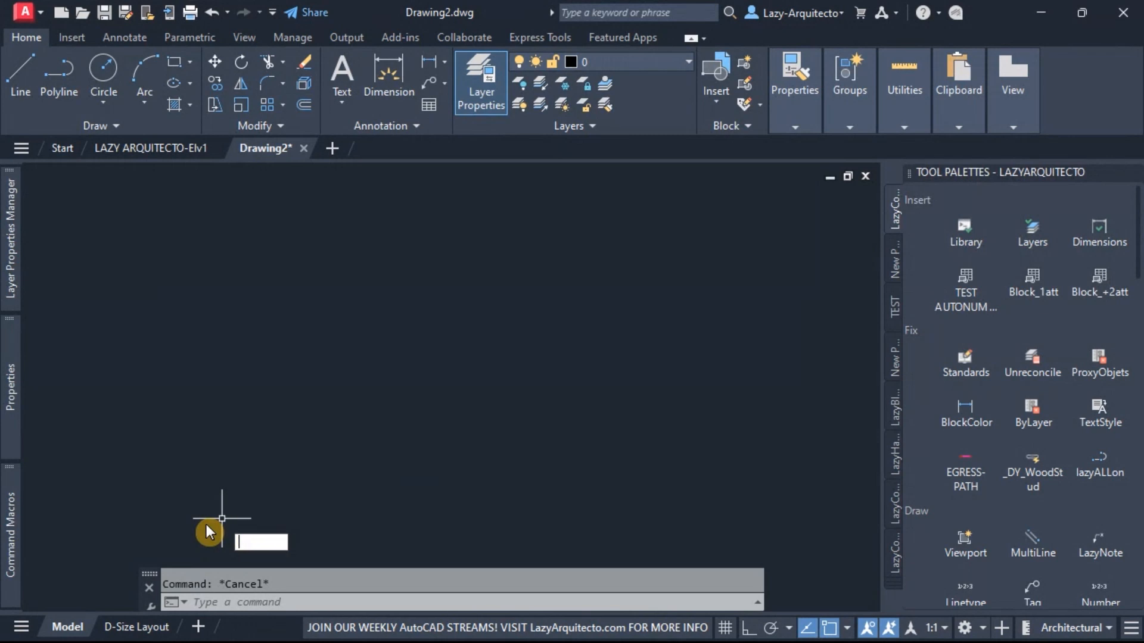
{"action": "type", "text": "CO"}
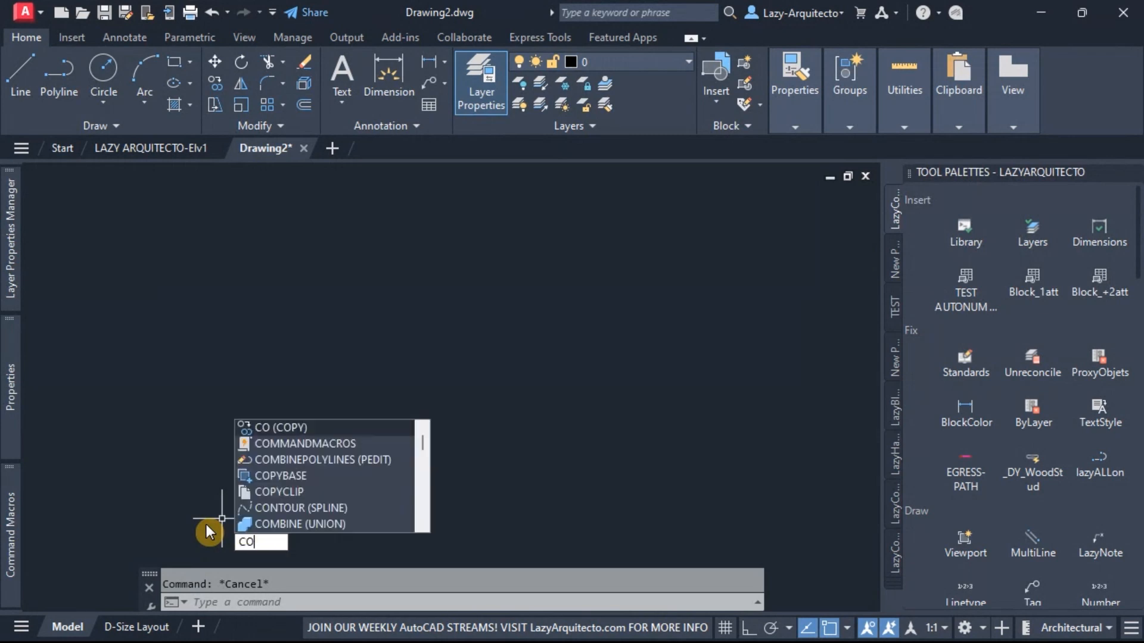
{"action": "type", "text": "MMand"}
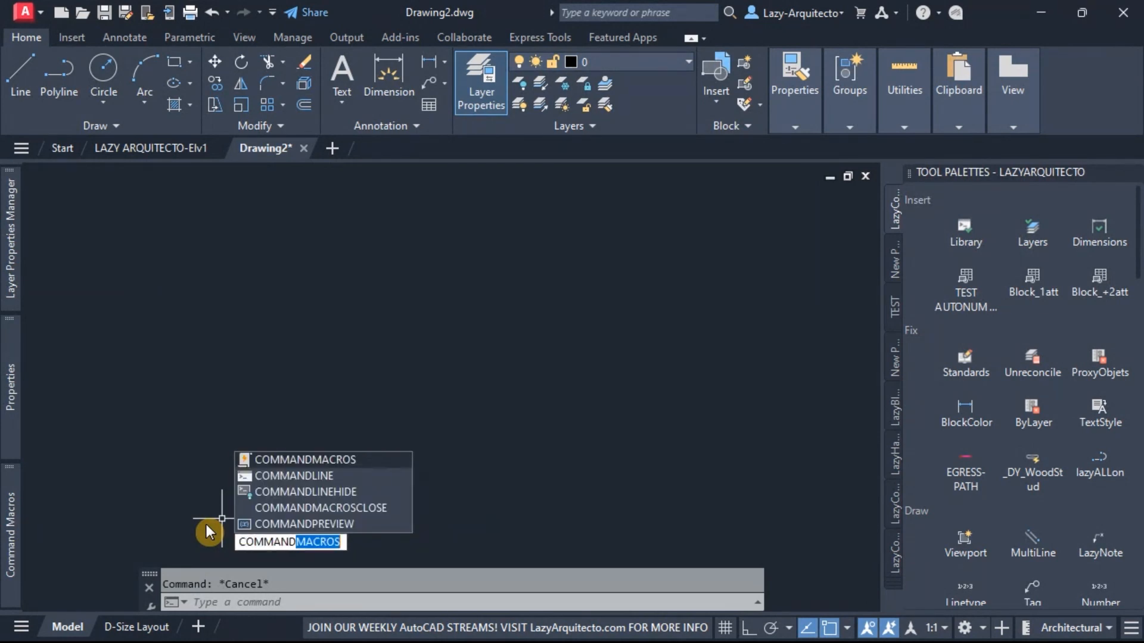
{"action": "left_click", "coordinate": [337, 461]}
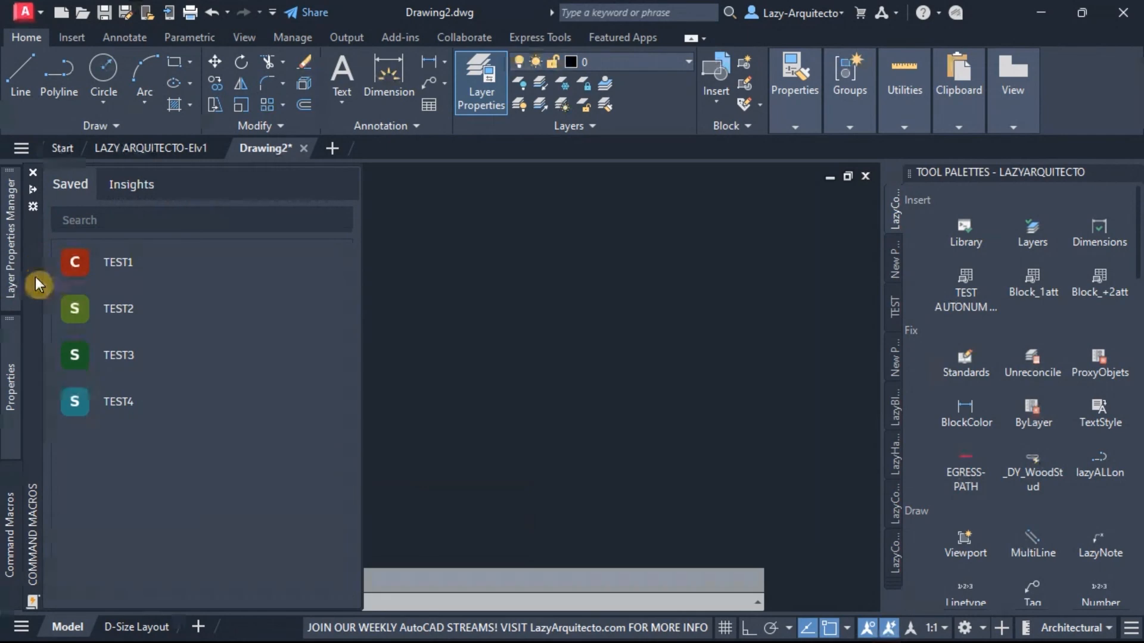
{"action": "mouse_move", "coordinate": [19, 282]}
{"action": "mouse_move", "coordinate": [22, 491]}
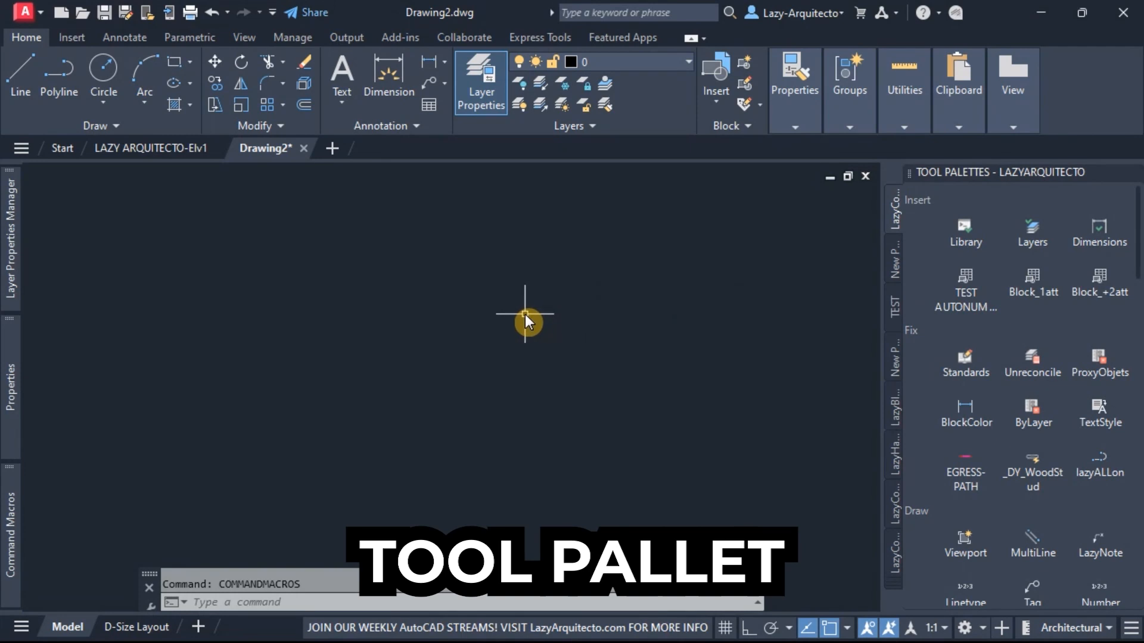
Hide the tool palettes, show them again and look through the tools they hold
{"action": "key", "text": "ctrl+3"}
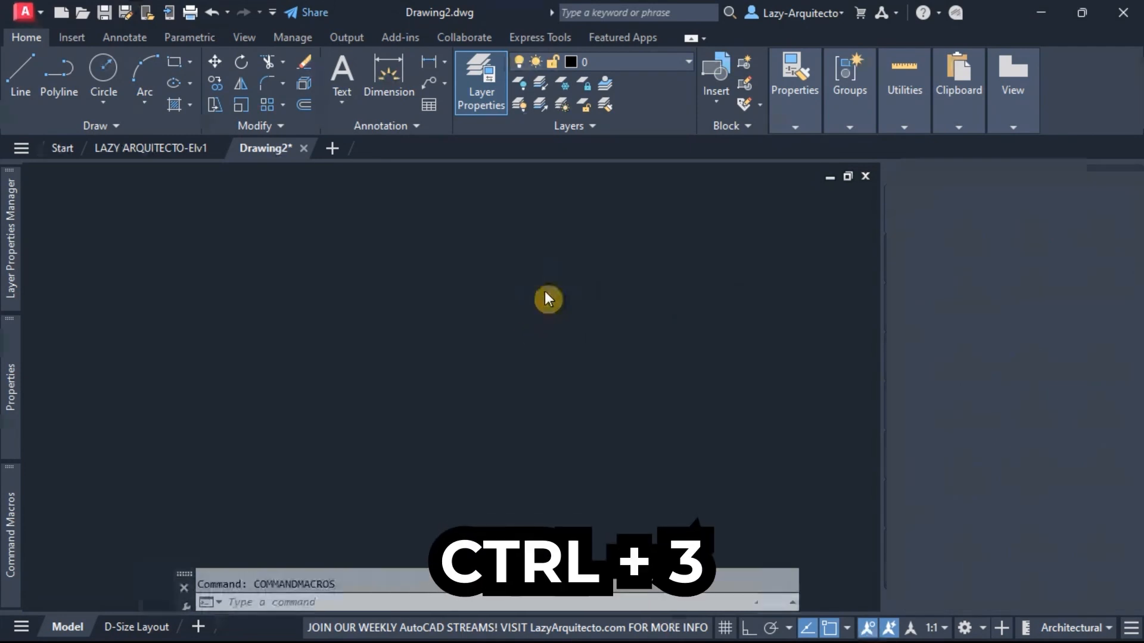
{"action": "key", "text": "ctrl+3"}
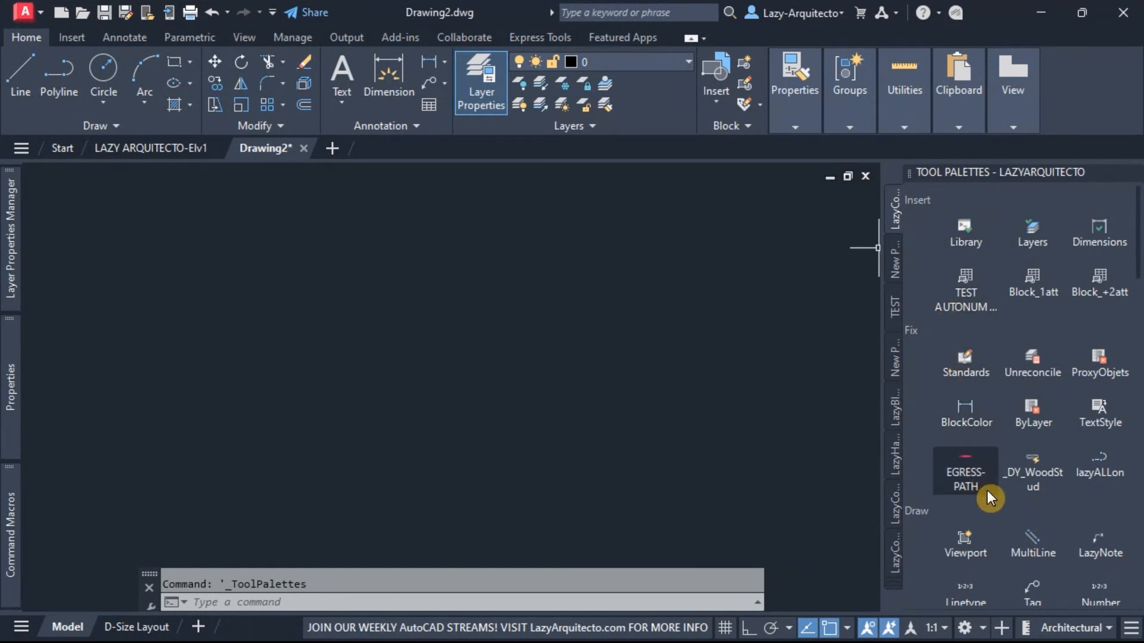
{"action": "scroll", "coordinate": [973, 365], "scroll_direction": "down", "scroll_amount": 5}
{"action": "scroll", "coordinate": [970, 366], "scroll_direction": "up", "scroll_amount": 5}
Open the Customize User Interface dialog with the CUI command and look through its command list
{"action": "type", "text": "CUI"}
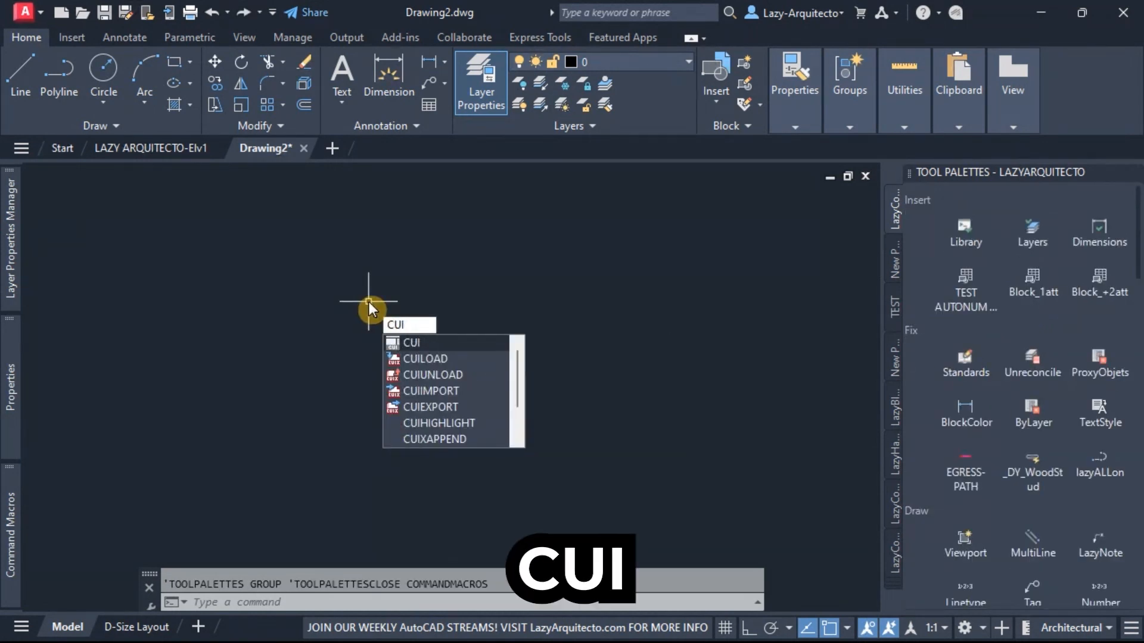
{"action": "key", "text": "Return"}
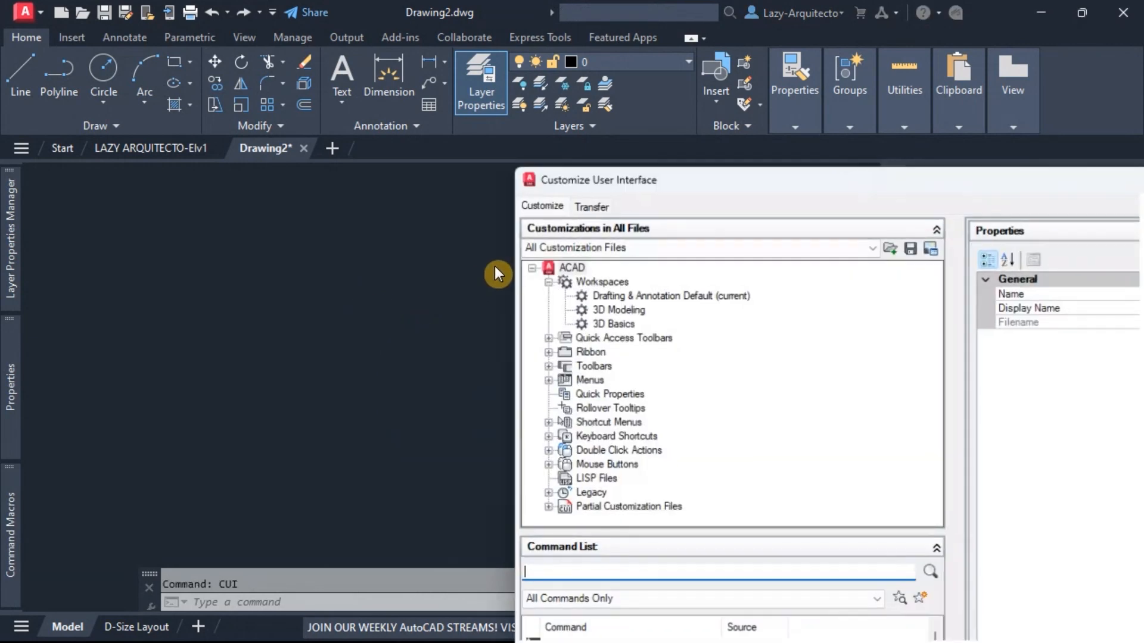
{"action": "left_click_drag", "start_coordinate": [642, 176], "coordinate": [348, 30]}
{"action": "scroll", "coordinate": [313, 534], "scroll_direction": "down", "scroll_amount": 15}
{"action": "scroll", "coordinate": [305, 541], "scroll_direction": "up", "scroll_amount": 15}
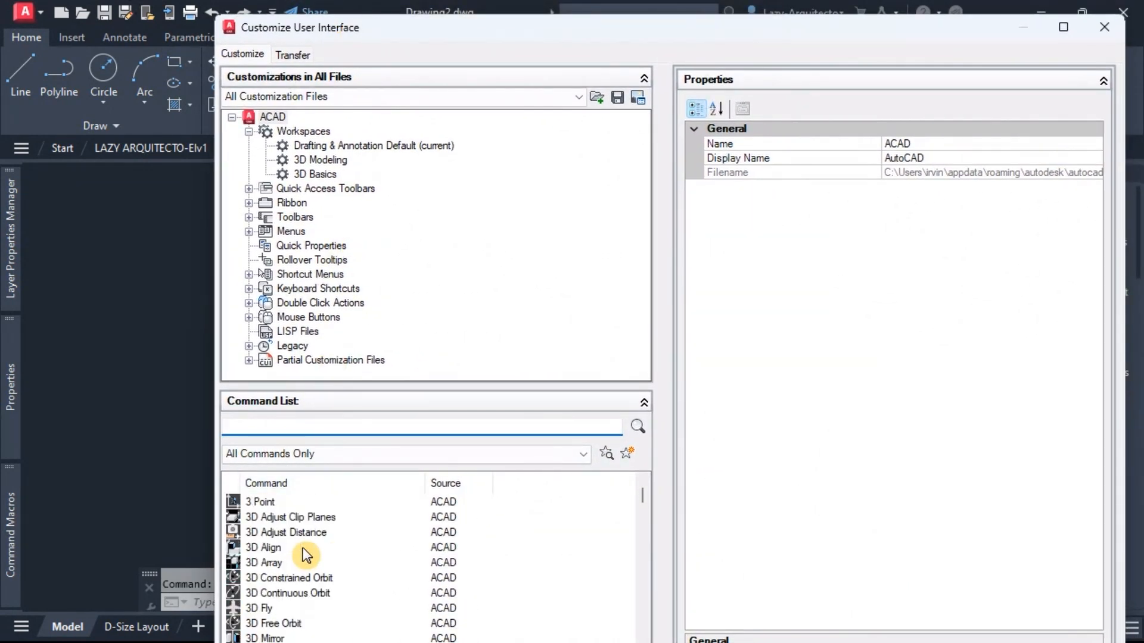
Add the 3D Array command from the command list to the Quick Access Toolbar
{"action": "left_click_drag", "start_coordinate": [417, 27], "coordinate": [579, 47]}
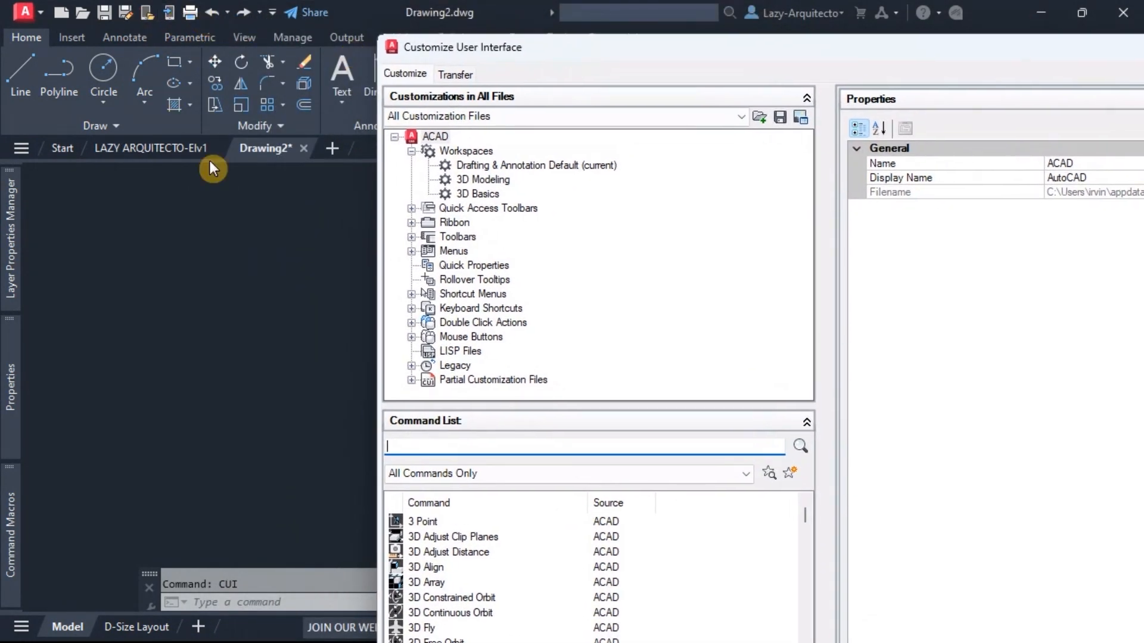
{"action": "left_click", "coordinate": [456, 537]}
{"action": "left_click", "coordinate": [433, 578]}
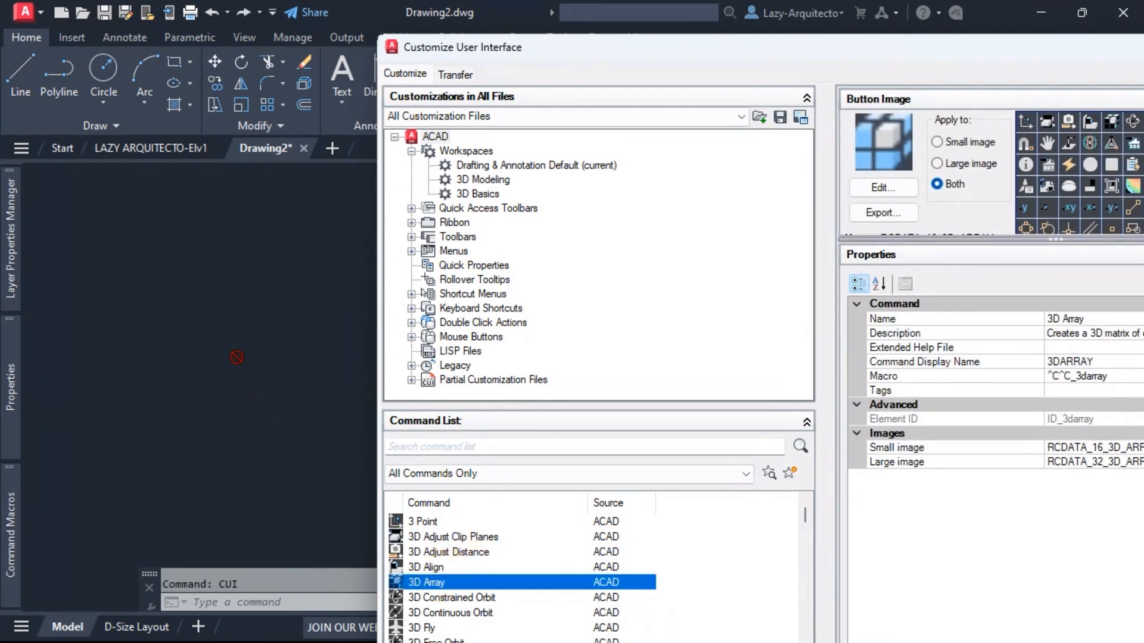
{"action": "left_click_drag", "start_coordinate": [227, 206], "coordinate": [216, 28]}
{"action": "left_click_drag", "start_coordinate": [198, 12], "coordinate": [193, 11]}
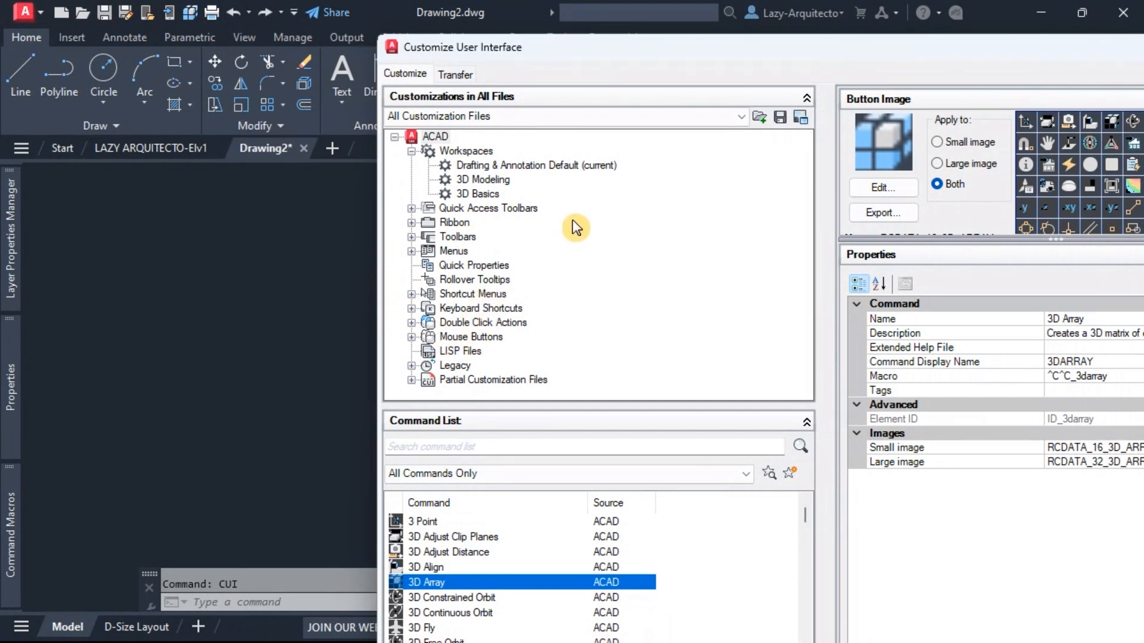
Examine the Ribbon's Panels branch in the customization tree, expanding and collapsing the Annotate - Text panel
{"action": "mouse_move", "coordinate": [435, 578]}
{"action": "left_mouse_down"}
{"action": "mouse_move", "coordinate": [468, 376]}
{"action": "mouse_move", "coordinate": [470, 239]}
{"action": "mouse_move", "coordinate": [429, 465]}
{"action": "mouse_move", "coordinate": [444, 587]}
{"action": "mouse_move", "coordinate": [467, 334]}
{"action": "mouse_move", "coordinate": [411, 222]}
{"action": "mouse_move", "coordinate": [435, 246]}
{"action": "mouse_move", "coordinate": [450, 358]}
{"action": "mouse_move", "coordinate": [432, 213]}
{"action": "mouse_move", "coordinate": [428, 256]}
{"action": "mouse_move", "coordinate": [401, 159]}
{"action": "mouse_move", "coordinate": [390, 170]}
{"action": "mouse_move", "coordinate": [454, 163]}
{"action": "mouse_move", "coordinate": [448, 195]}
{"action": "mouse_move", "coordinate": [445, 153]}
{"action": "mouse_move", "coordinate": [461, 160]}
{"action": "left_mouse_up"}
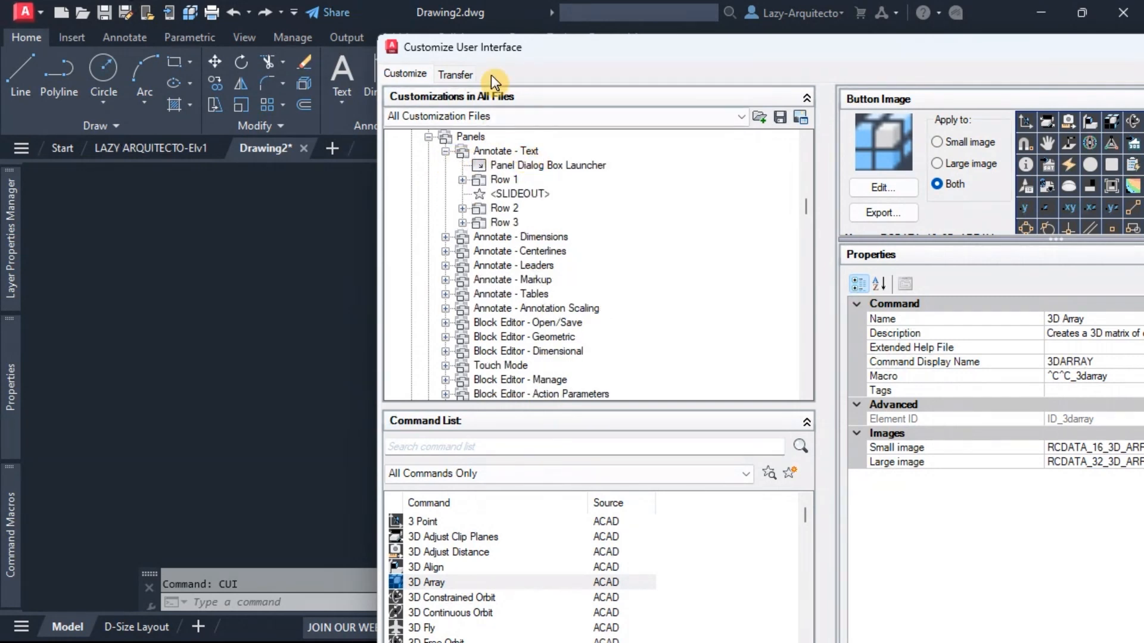
{"action": "left_click_drag", "start_coordinate": [511, 49], "coordinate": [534, 131]}
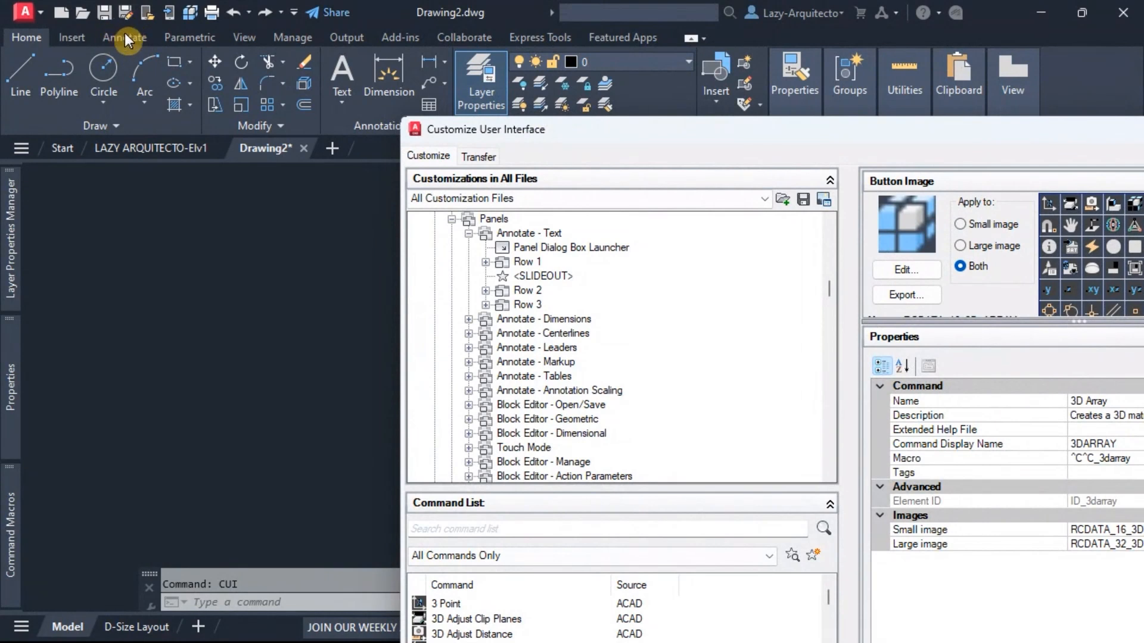
{"action": "scroll", "coordinate": [489, 311], "scroll_direction": "up", "scroll_amount": 2}
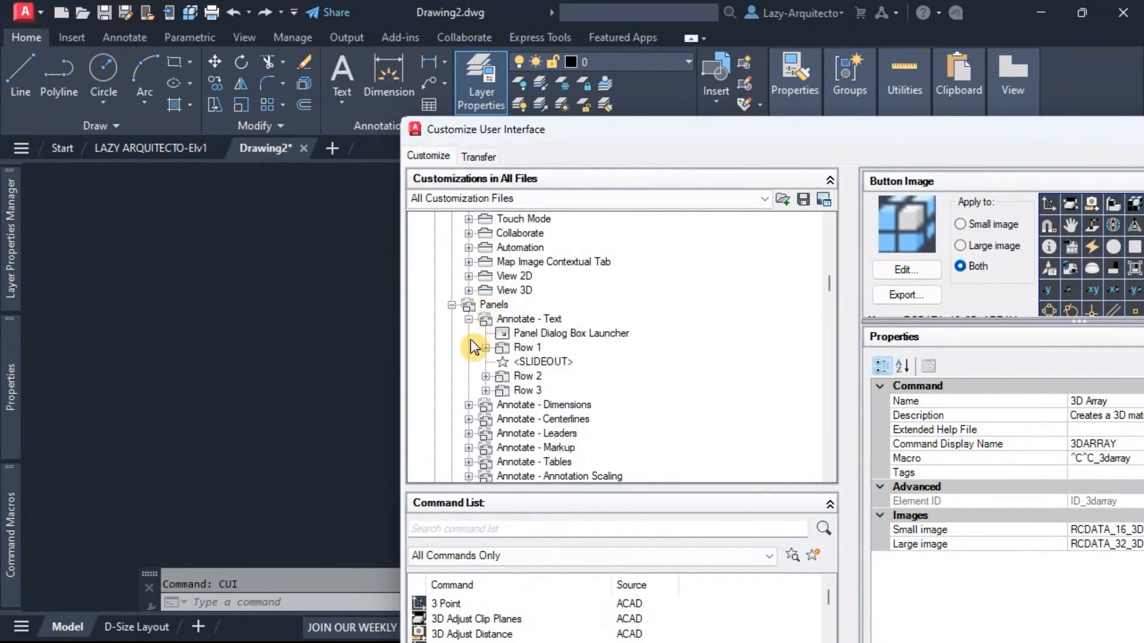
{"action": "left_click", "coordinate": [469, 319]}
{"action": "scroll", "coordinate": [476, 360], "scroll_direction": "down", "scroll_amount": 2}
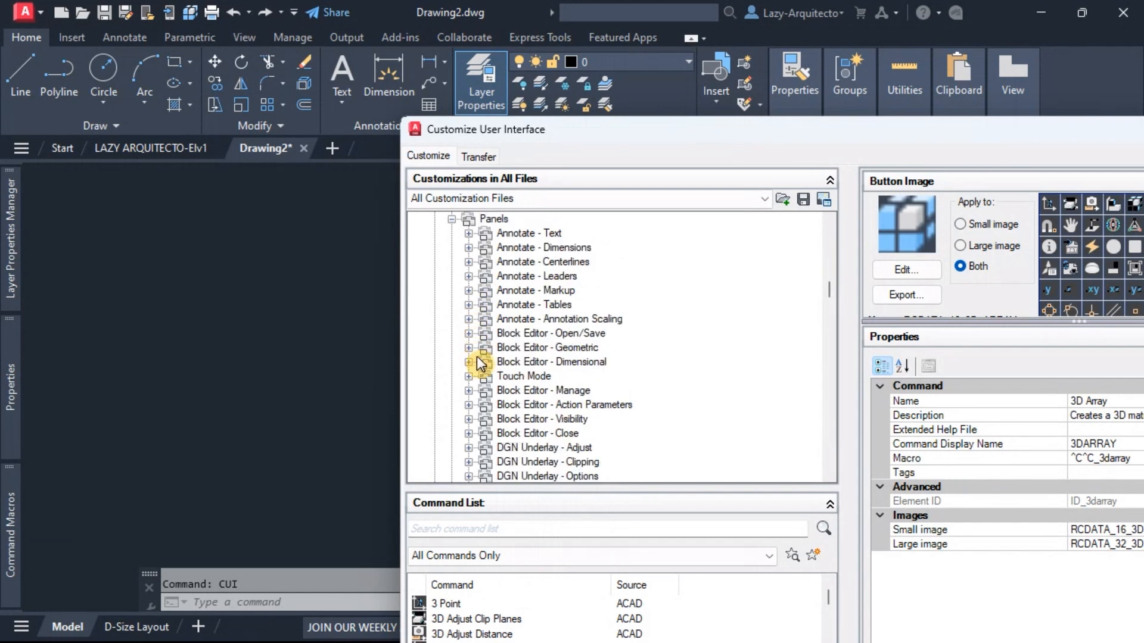
Add the 3 Point command to Row 1 of the Home - Layers ribbon panel
{"action": "scroll", "coordinate": [478, 370], "scroll_direction": "down", "scroll_amount": 4}
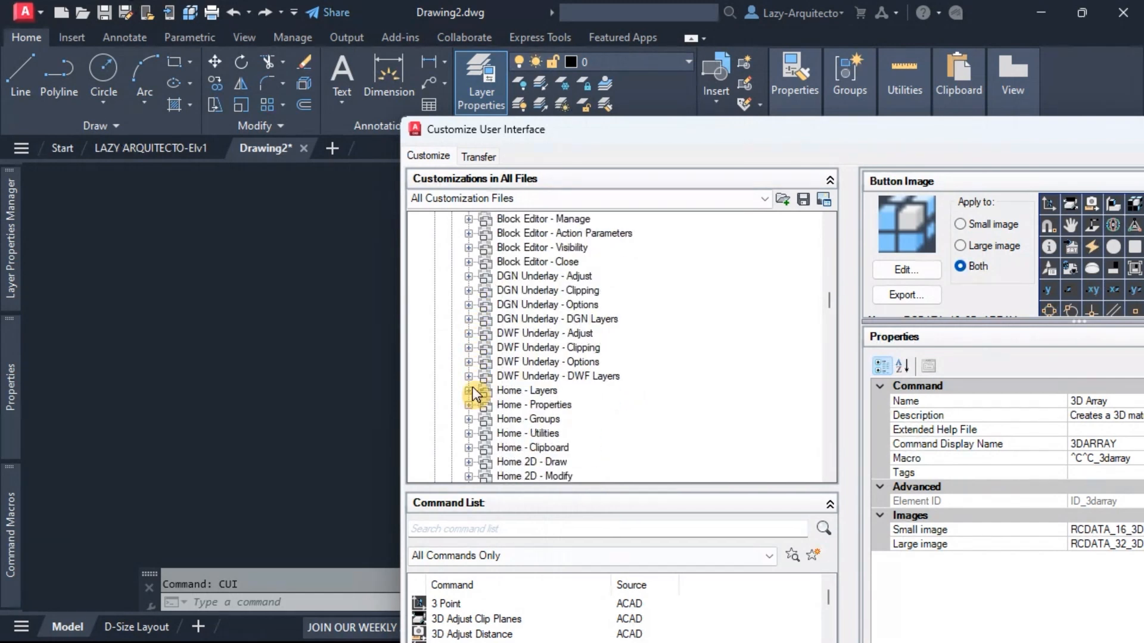
{"action": "left_click", "coordinate": [469, 391]}
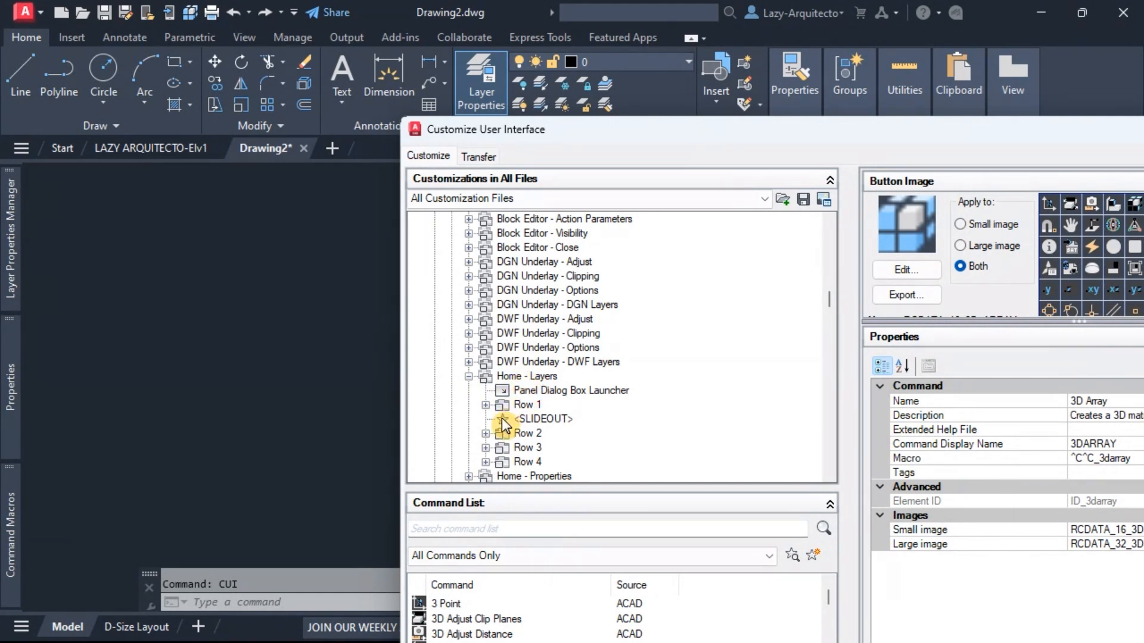
{"action": "scroll", "coordinate": [504, 417], "scroll_direction": "down", "scroll_amount": 2}
{"action": "left_click", "coordinate": [471, 604]}
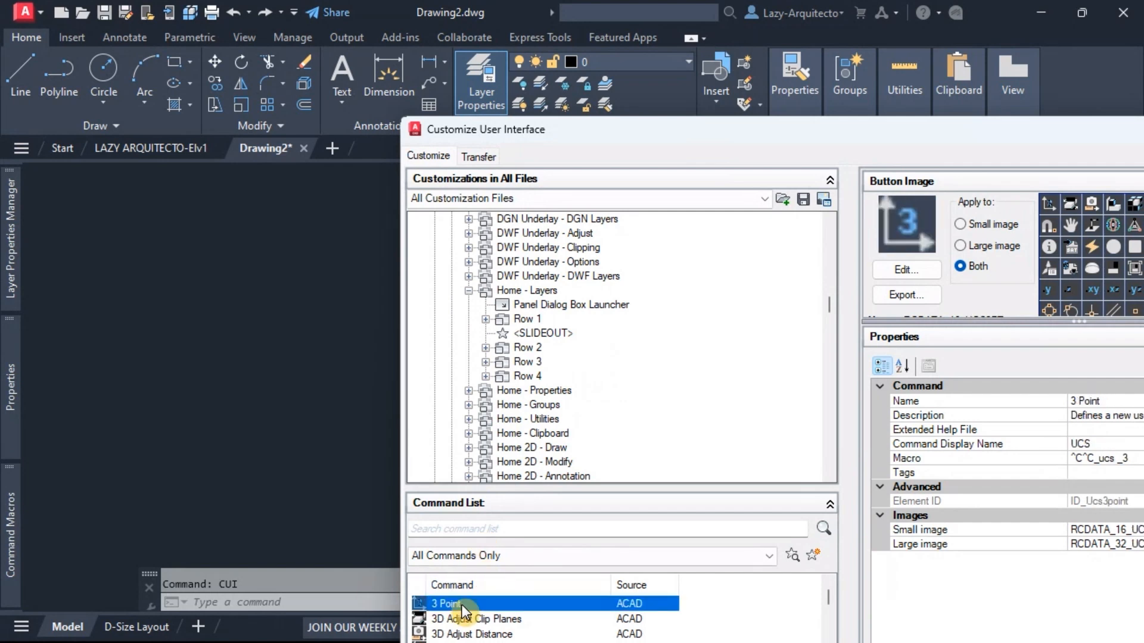
{"action": "left_click_drag", "start_coordinate": [422, 492], "coordinate": [525, 325]}
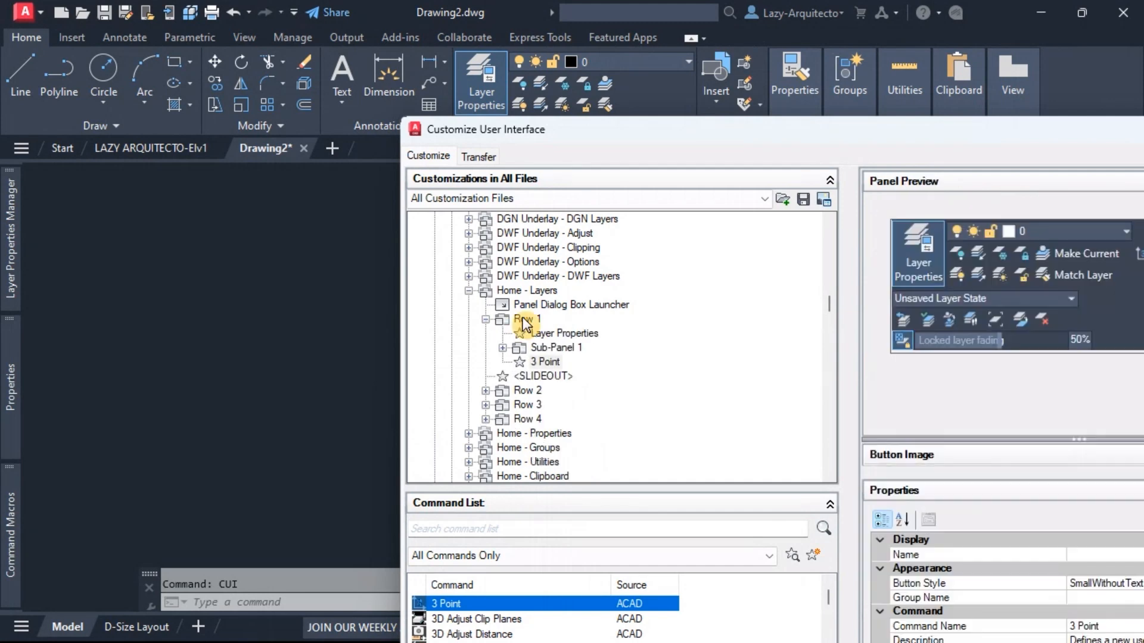
Close the Customize User Interface dialog without applying the Home - Layers panel change
{"action": "left_click_drag", "start_coordinate": [644, 132], "coordinate": [332, 26]}
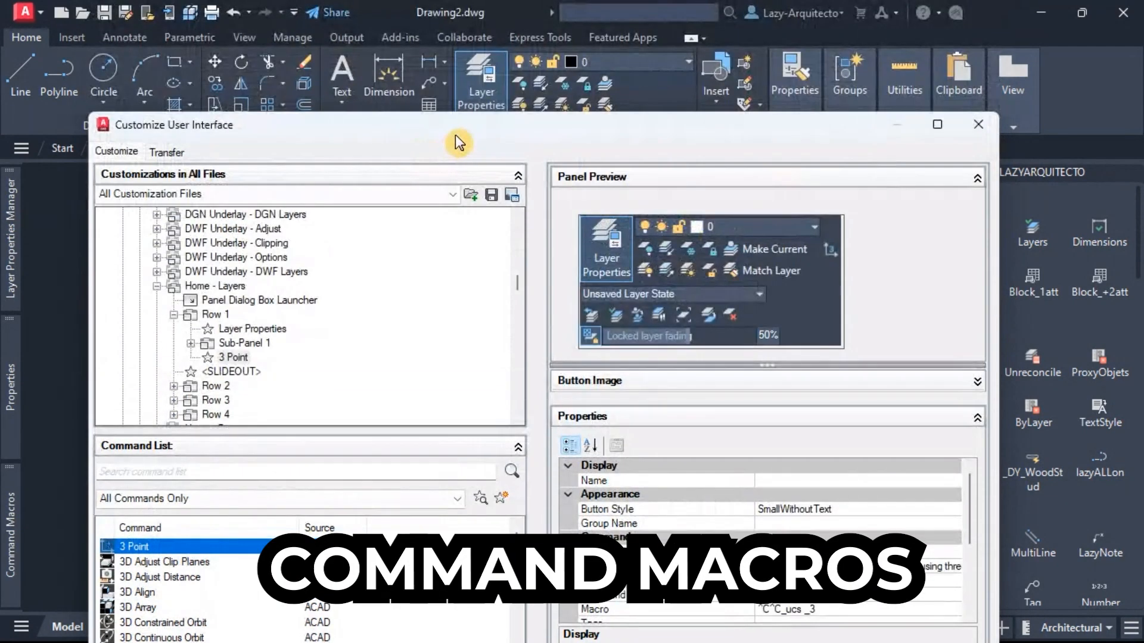
{"action": "left_click_drag", "start_coordinate": [456, 135], "coordinate": [463, 34]}
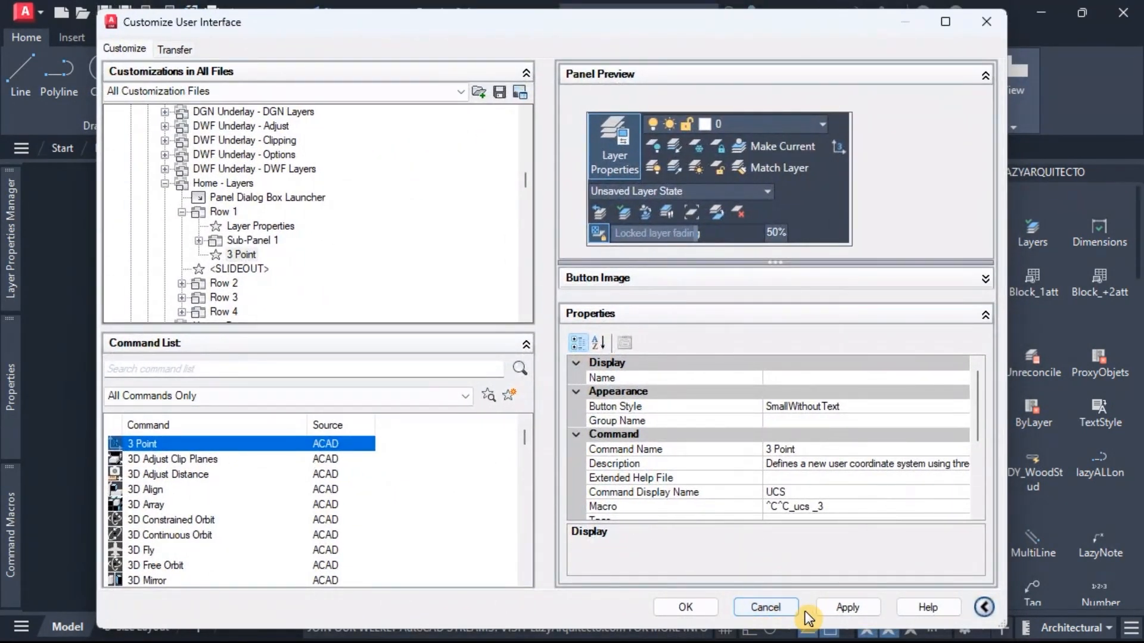
{"action": "left_click", "coordinate": [763, 608]}
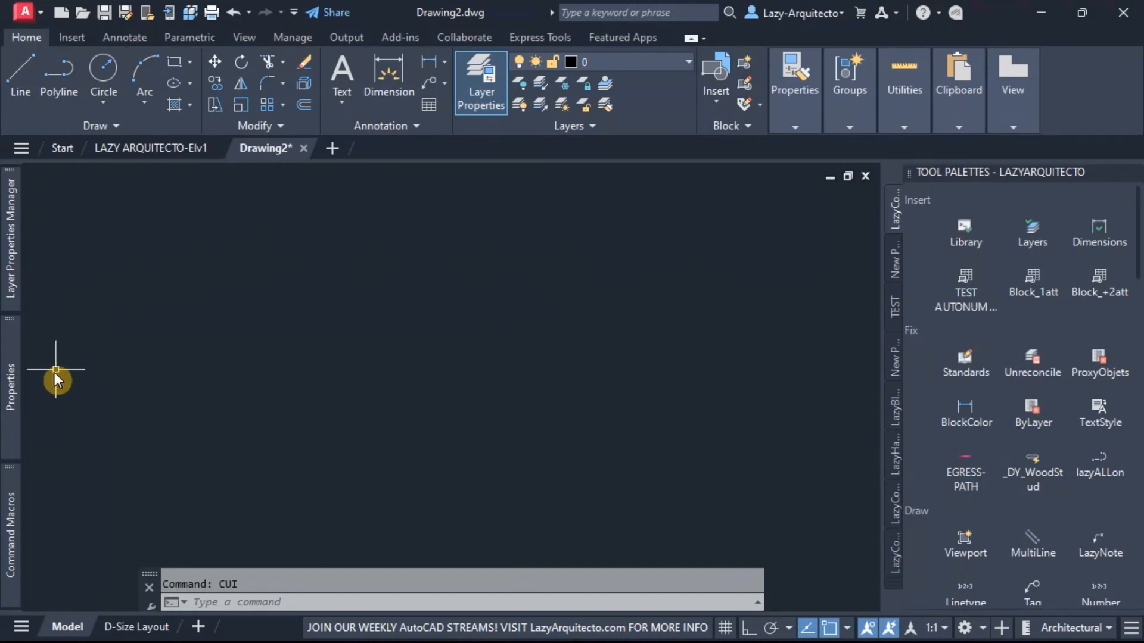
Switch to the Lesson plan document in Google Docs and examine the ^C entry, highlighting the symbol and "Esc key"
{"action": "mouse_move", "coordinate": [23, 499]}
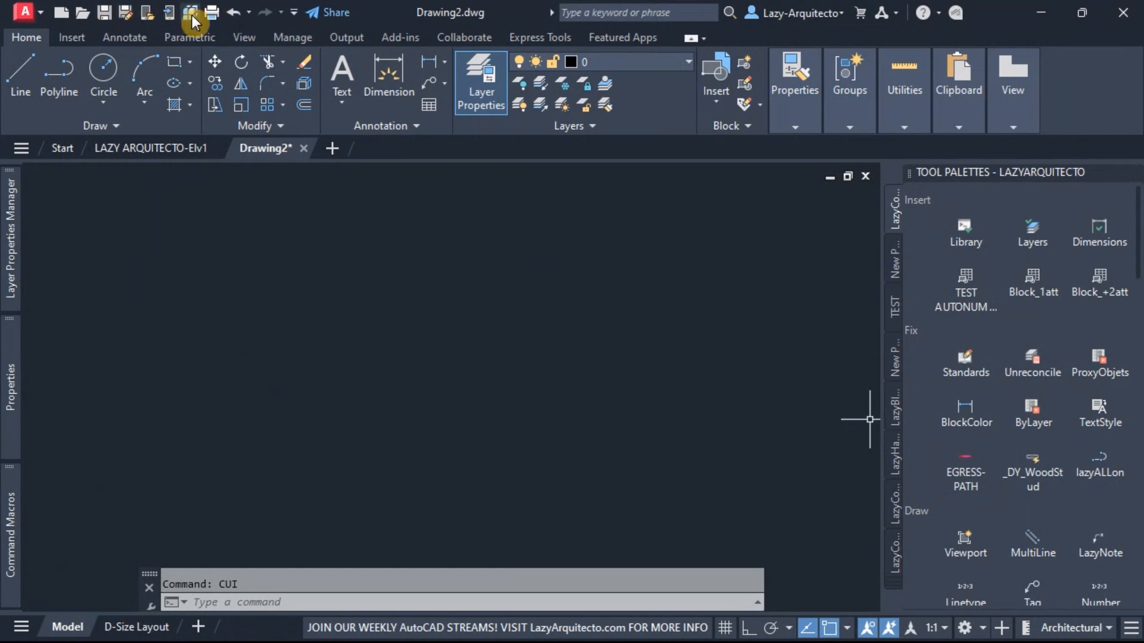
{"action": "key", "text": "Return"}
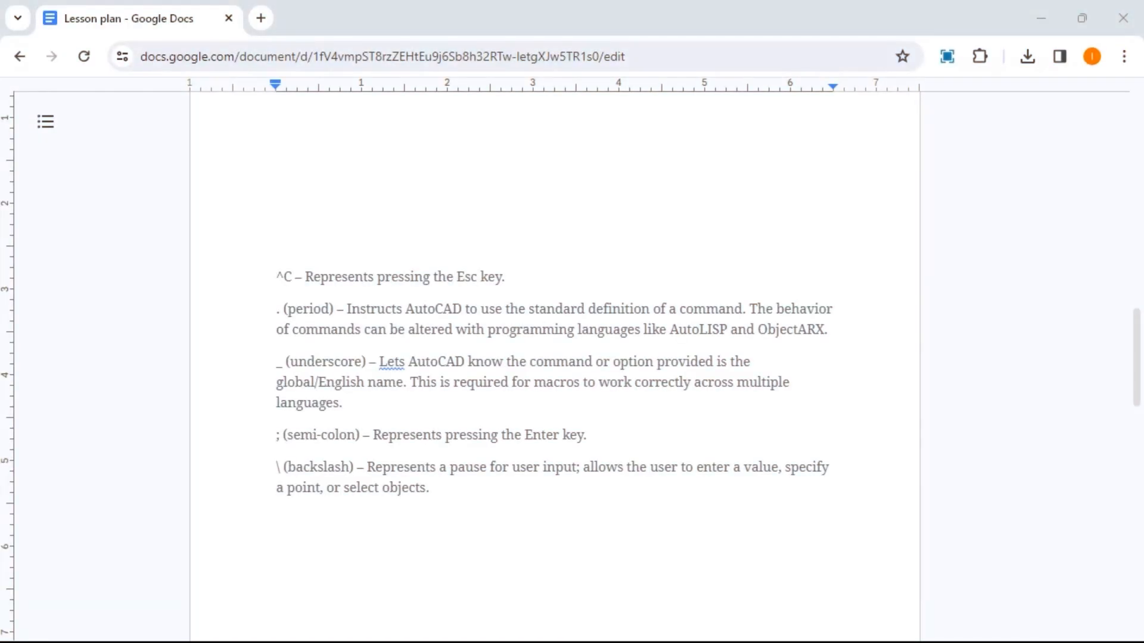
{"action": "left_click", "coordinate": [382, 401]}
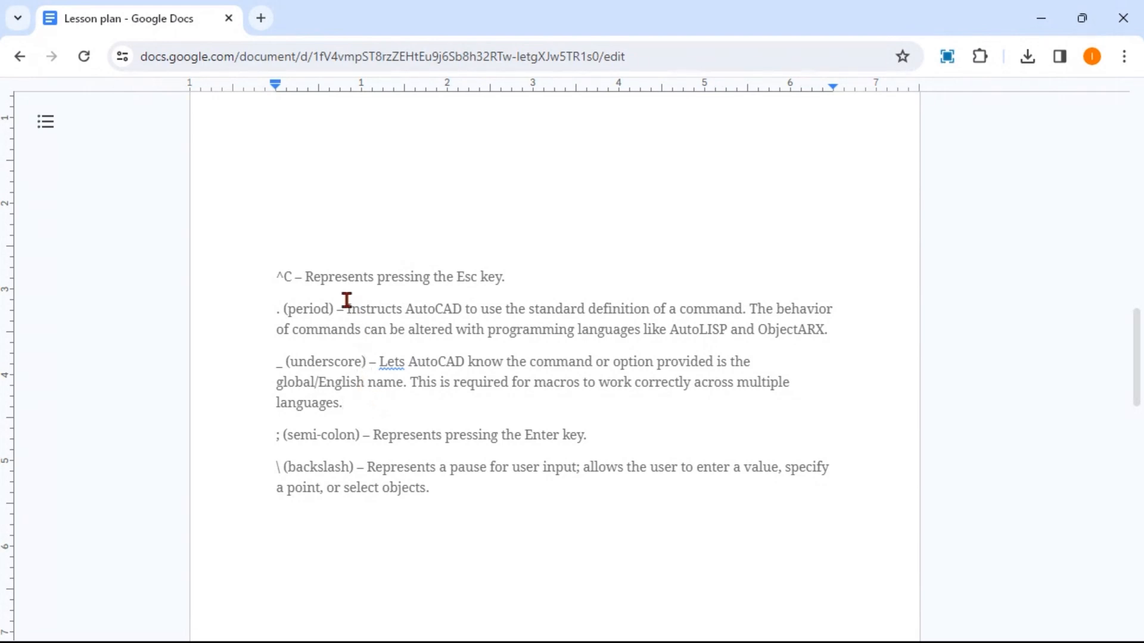
{"action": "left_click_drag", "start_coordinate": [273, 275], "coordinate": [303, 275]}
{"action": "left_click_drag", "start_coordinate": [284, 277], "coordinate": [279, 277]}
{"action": "left_click", "coordinate": [295, 278]}
{"action": "left_click_drag", "start_coordinate": [458, 278], "coordinate": [505, 278]}
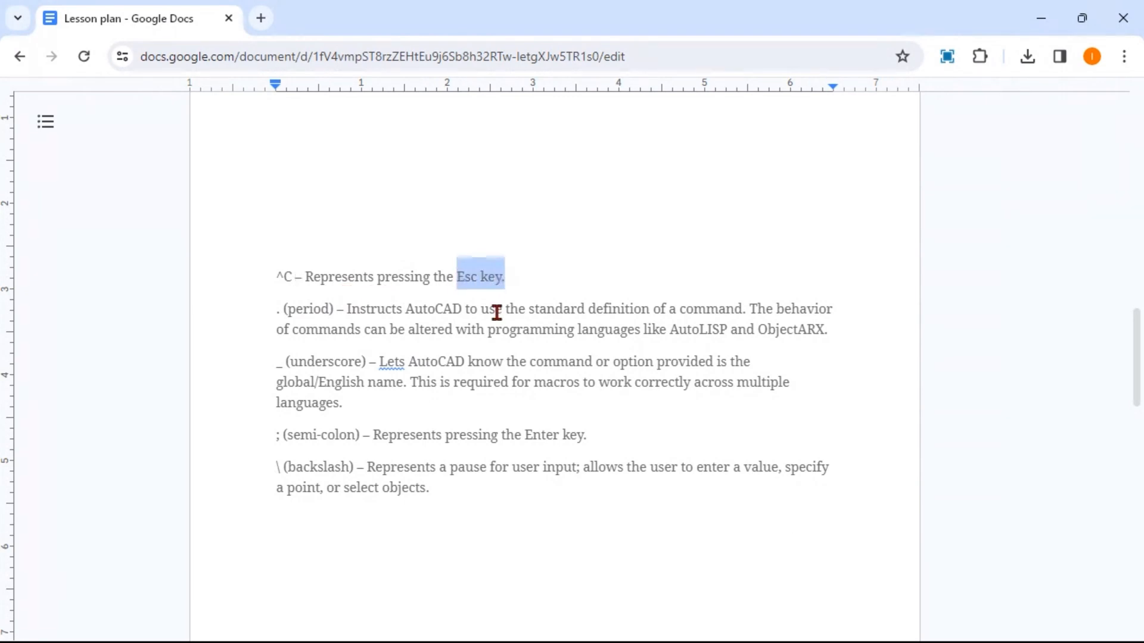
{"action": "double_click", "coordinate": [282, 274]}
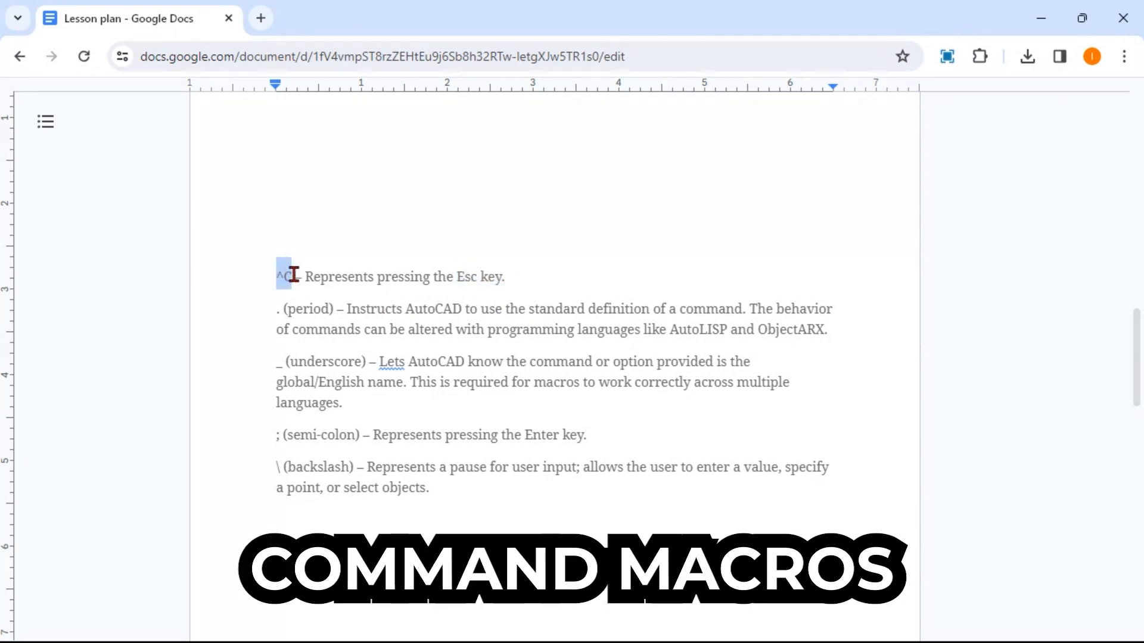
{"action": "left_click", "coordinate": [294, 275]}
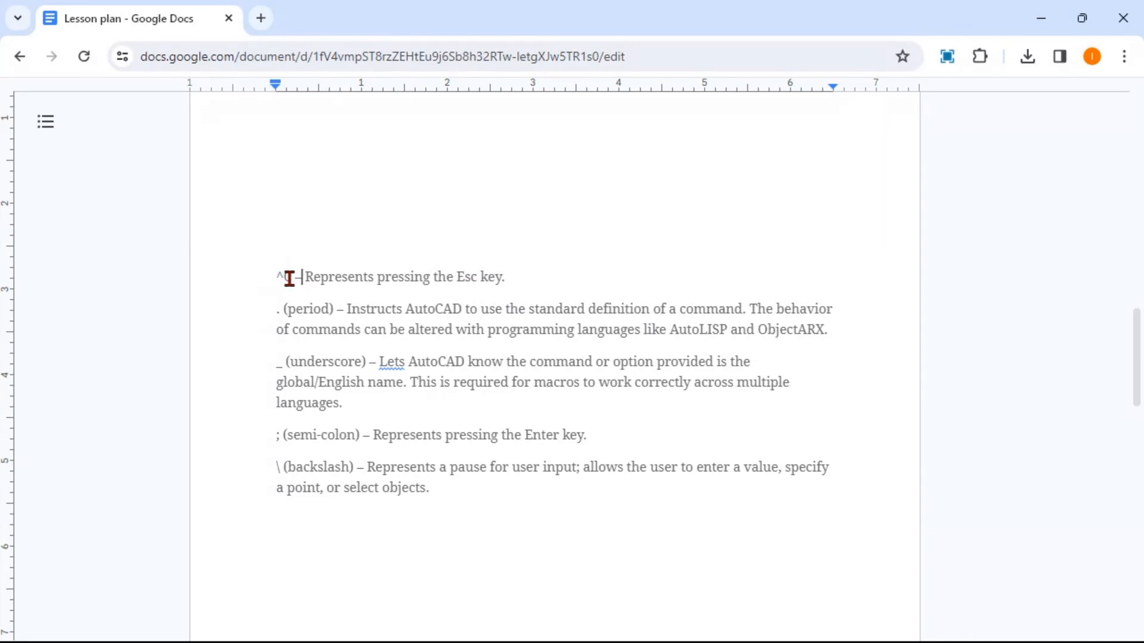
{"action": "left_click_drag", "start_coordinate": [290, 278], "coordinate": [285, 279]}
{"action": "left_click", "coordinate": [288, 278]}
{"action": "double_click", "coordinate": [288, 278]}
Examine the period entry, highlighting the symbol and the AutoLISP and ObjectARX language names
{"action": "left_click_drag", "start_coordinate": [282, 309], "coordinate": [276, 309]}
{"action": "left_click", "coordinate": [402, 314]}
{"action": "left_click_drag", "start_coordinate": [669, 329], "coordinate": [834, 331]}
{"action": "left_click", "coordinate": [795, 330]}
{"action": "double_click", "coordinate": [700, 330]}
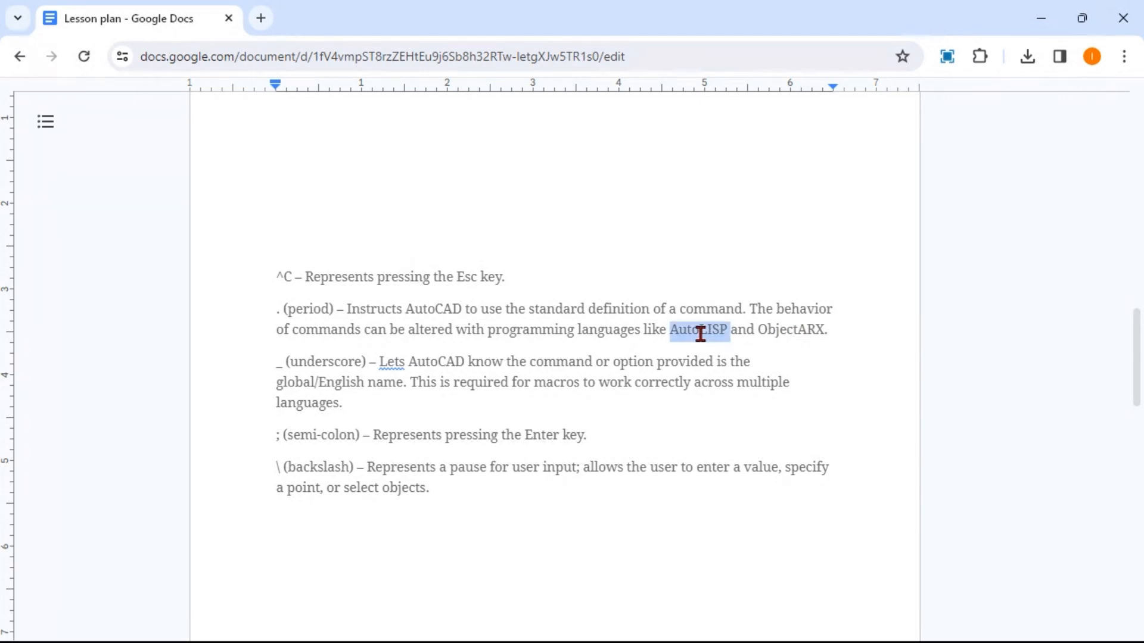
{"action": "left_click", "coordinate": [646, 329]}
{"action": "double_click", "coordinate": [683, 331]}
Examine the underscore entry, highlighting the symbol and the words "global/English name"
{"action": "left_click_drag", "start_coordinate": [283, 365], "coordinate": [277, 365]}
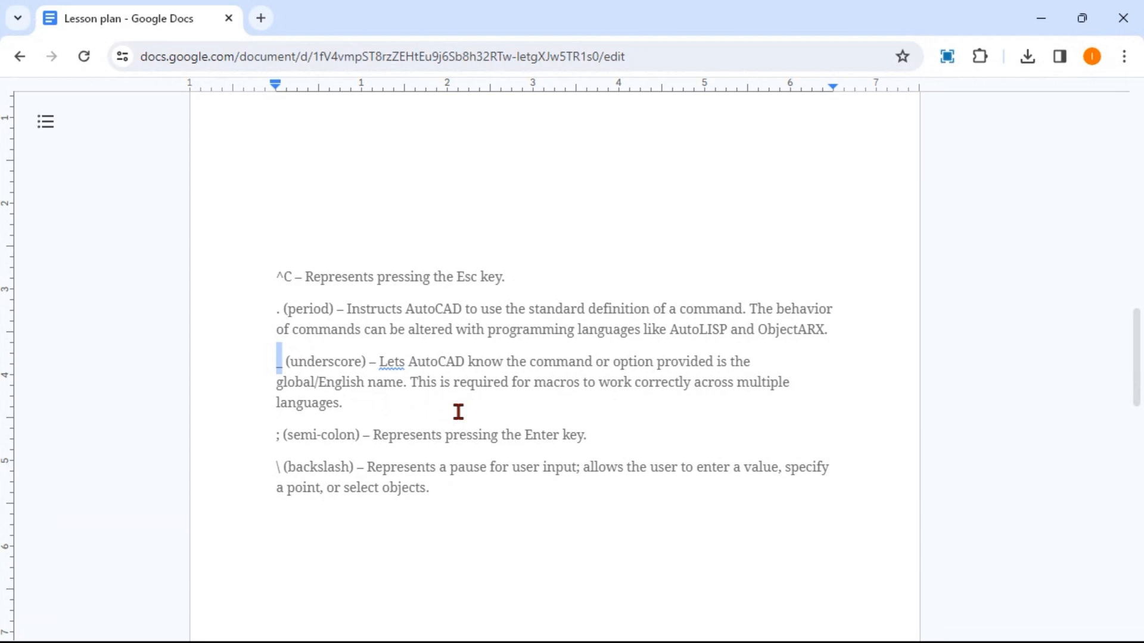
{"action": "left_click_drag", "start_coordinate": [277, 382], "coordinate": [402, 382]}
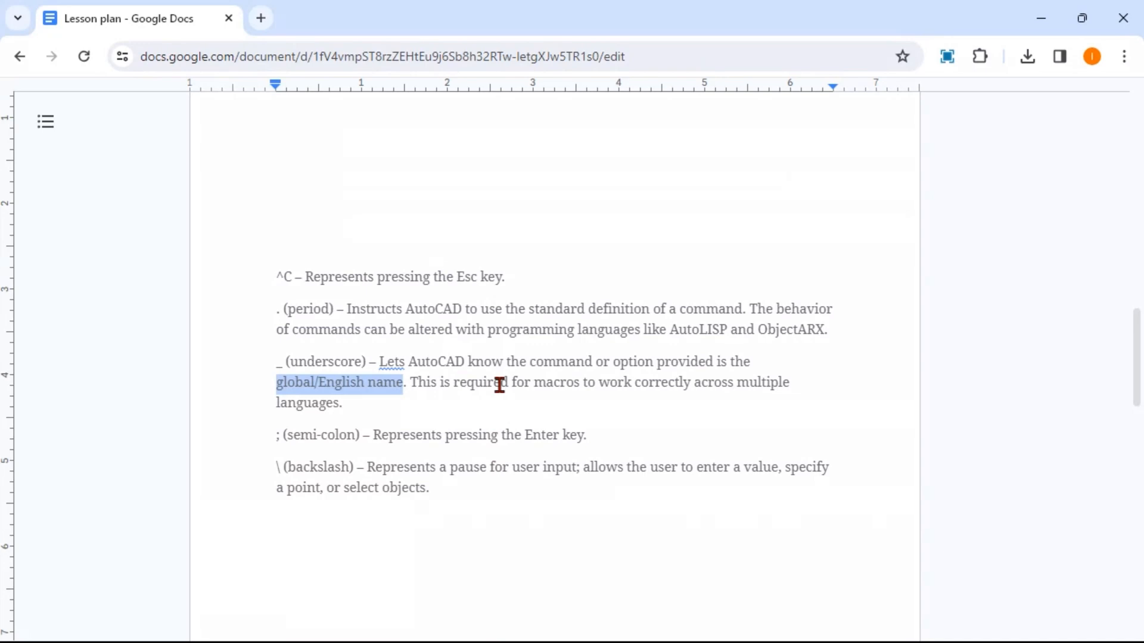
{"action": "left_click_drag", "start_coordinate": [284, 363], "coordinate": [273, 364]}
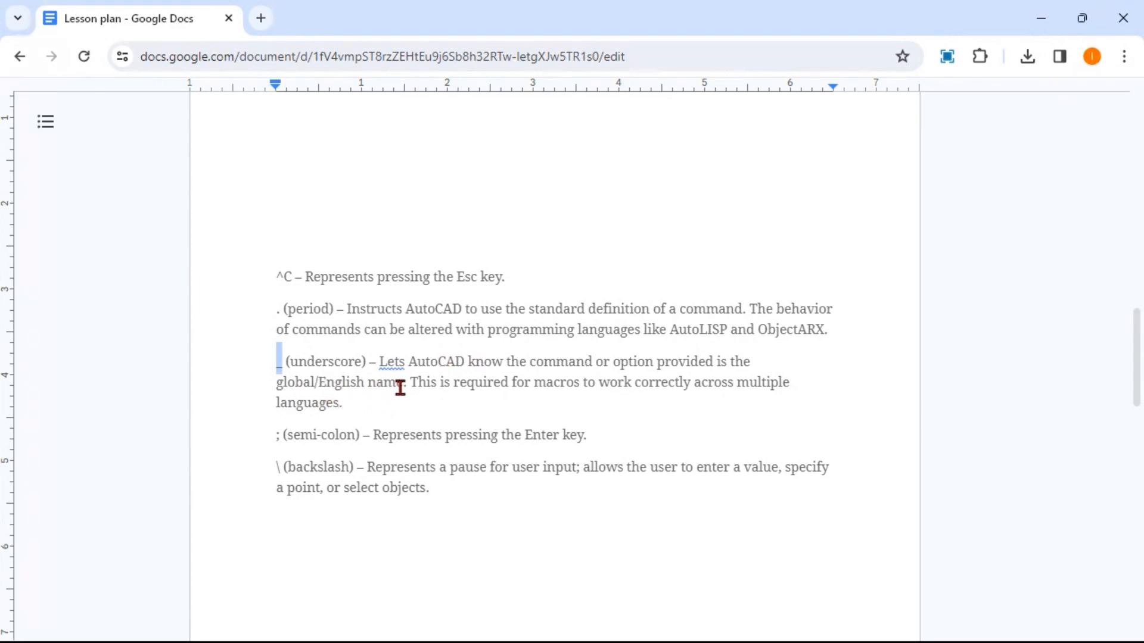
{"action": "left_click_drag", "start_coordinate": [278, 384], "coordinate": [403, 386]}
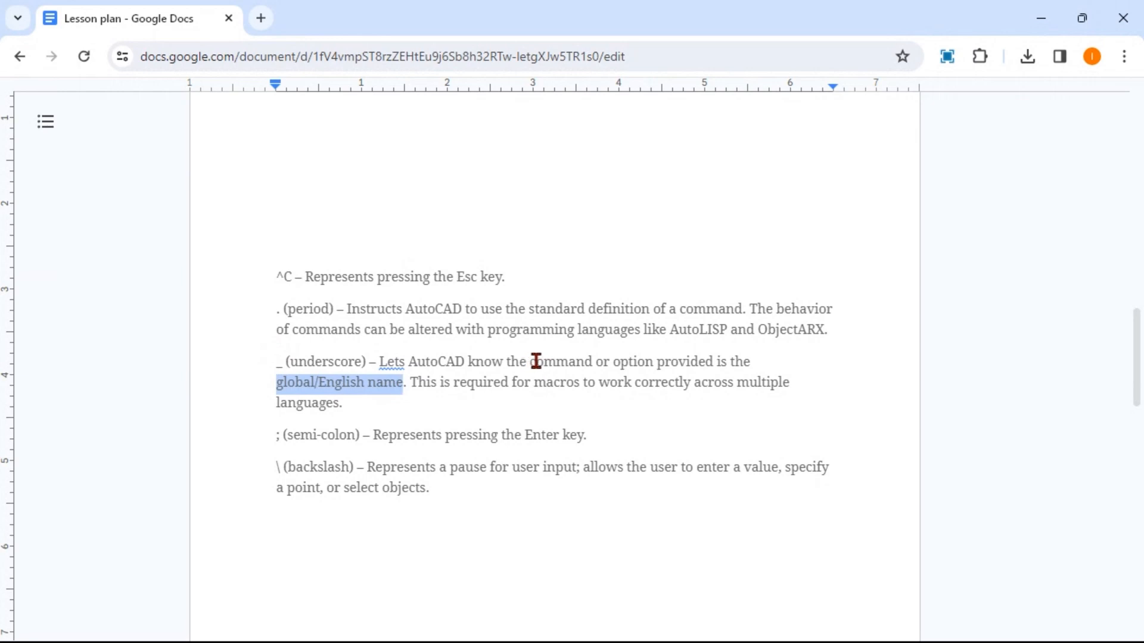
Highlight "command" in the underscore entry, and examine the semi-colon entry by highlighting its symbol
{"action": "left_click_drag", "start_coordinate": [530, 363], "coordinate": [591, 365]}
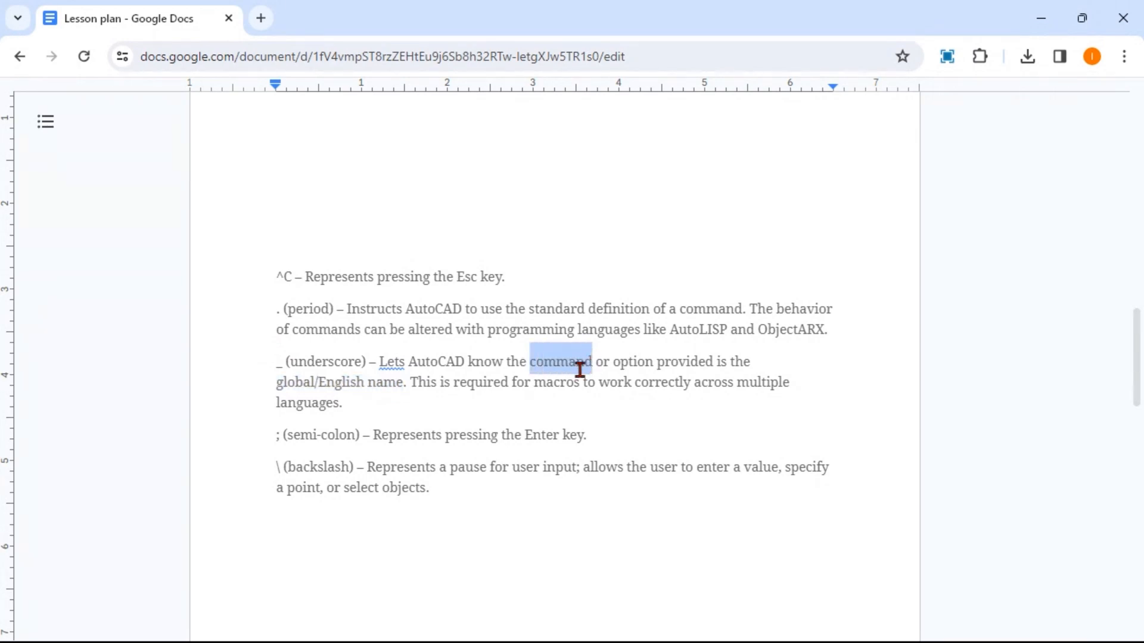
{"action": "left_click", "coordinate": [284, 363]}
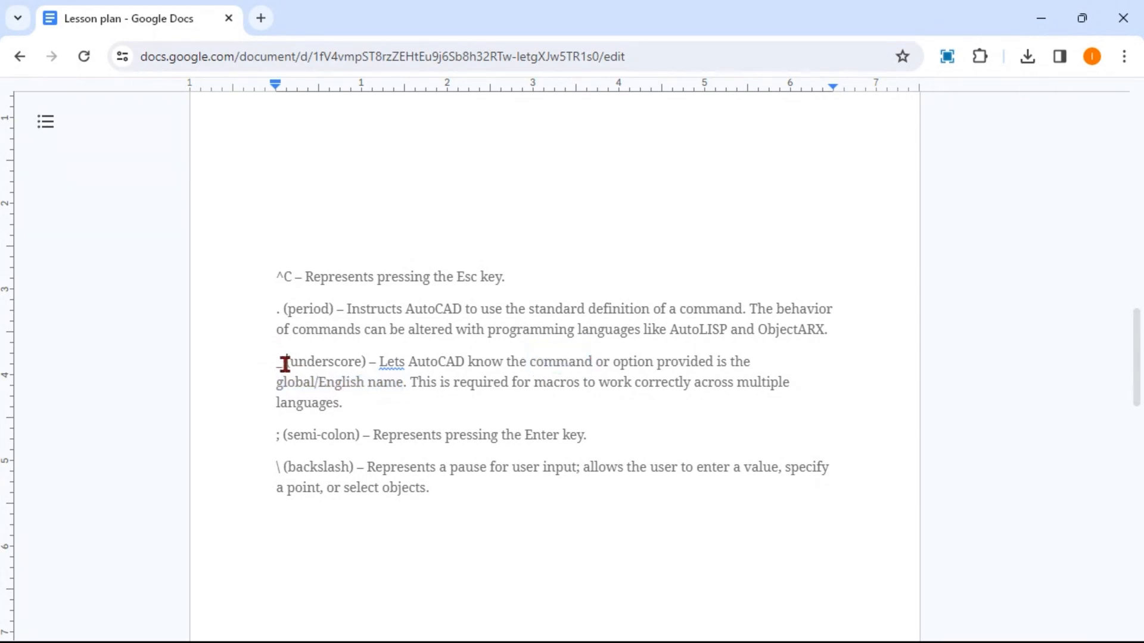
{"action": "double_click", "coordinate": [276, 435]}
{"action": "left_click", "coordinate": [382, 436]}
{"action": "left_click_drag", "start_coordinate": [282, 435], "coordinate": [276, 436]}
Examine the backslash entry, highlighting the symbol and the words "user input"
{"action": "left_click_drag", "start_coordinate": [283, 467], "coordinate": [276, 467]}
{"action": "left_click", "coordinate": [376, 485]}
{"action": "left_click_drag", "start_coordinate": [511, 468], "coordinate": [575, 468]}
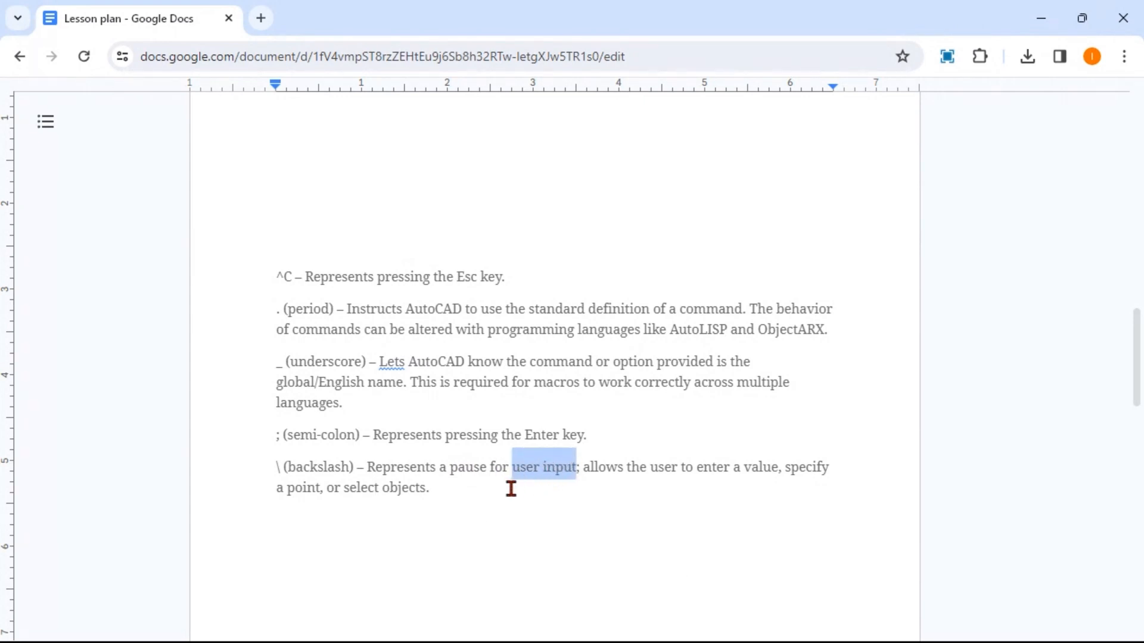
{"action": "left_click", "coordinate": [491, 484]}
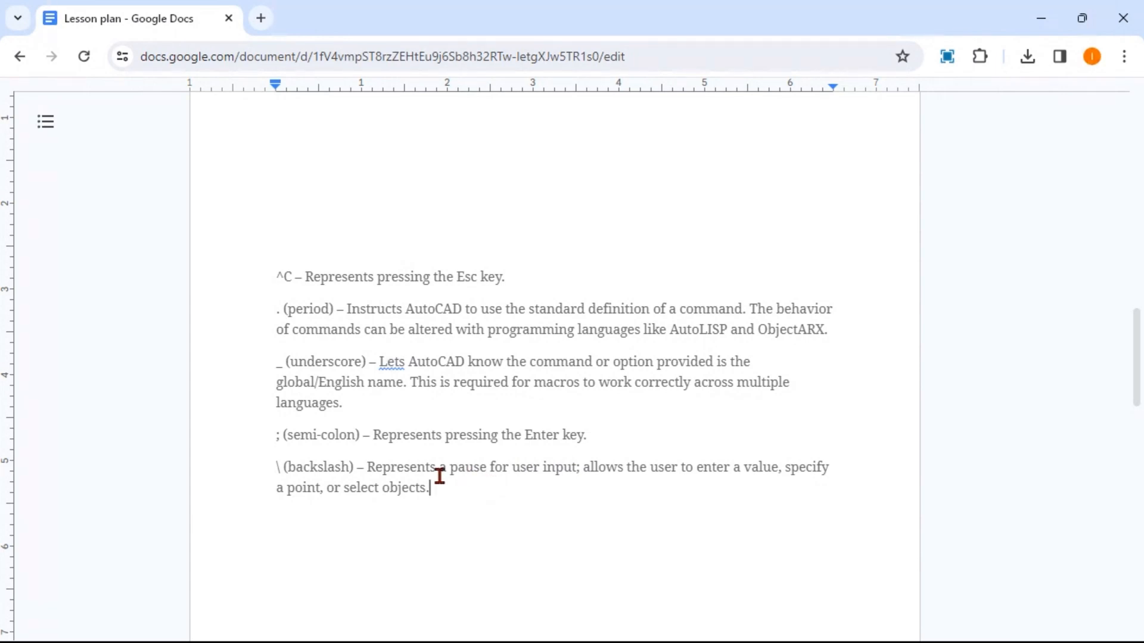
{"action": "left_click_drag", "start_coordinate": [275, 467], "coordinate": [282, 468]}
{"action": "left_click", "coordinate": [606, 471]}
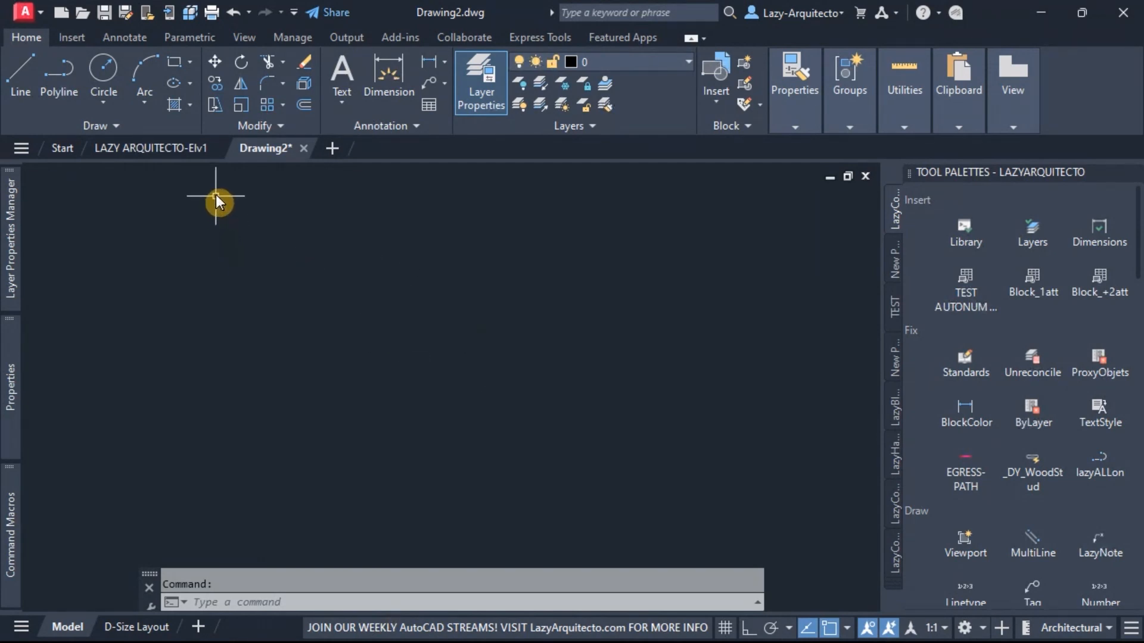
Switch to the LAZY ARQUITECTO-Elv1 drawing in AutoCAD and examine the storefront elevation with its notes and dimensions
{"action": "left_click", "coordinate": [168, 149]}
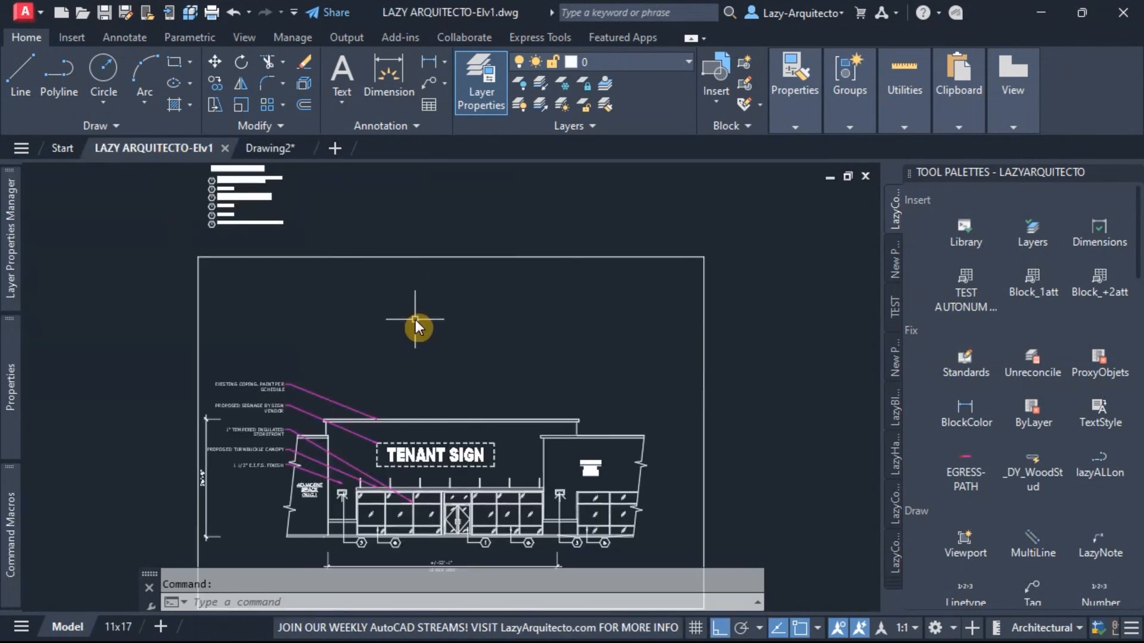
{"action": "middle_click_drag", "start_coordinate": [369, 355], "coordinate": [446, 316]}
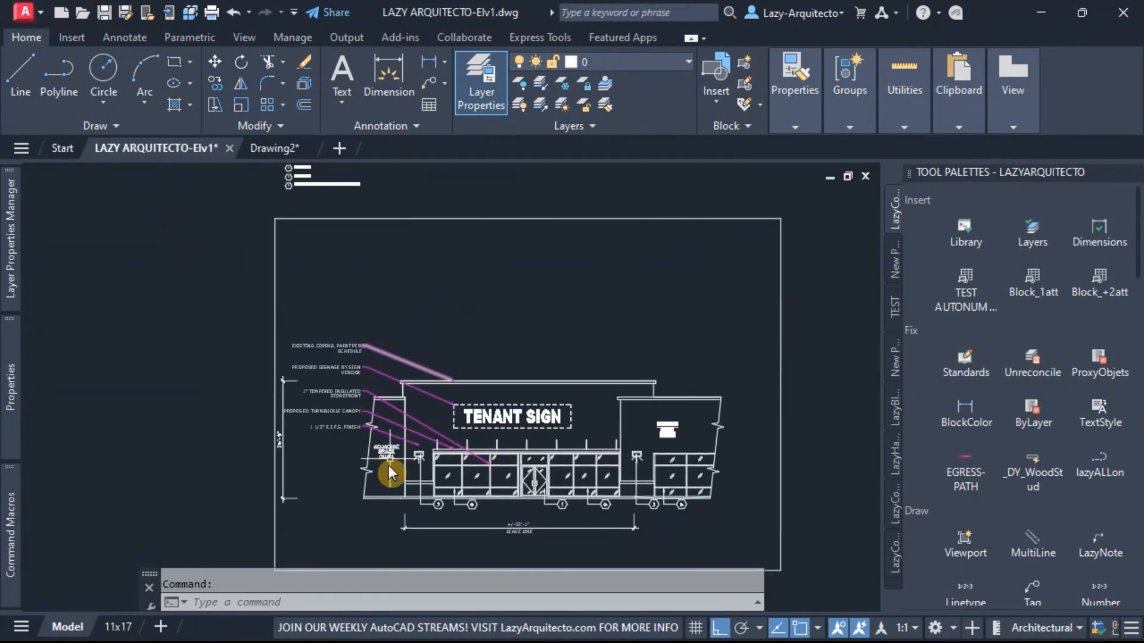
{"action": "scroll", "coordinate": [364, 497], "scroll_direction": "up", "scroll_amount": 3}
{"action": "middle_click_drag", "start_coordinate": [482, 459], "coordinate": [366, 451]}
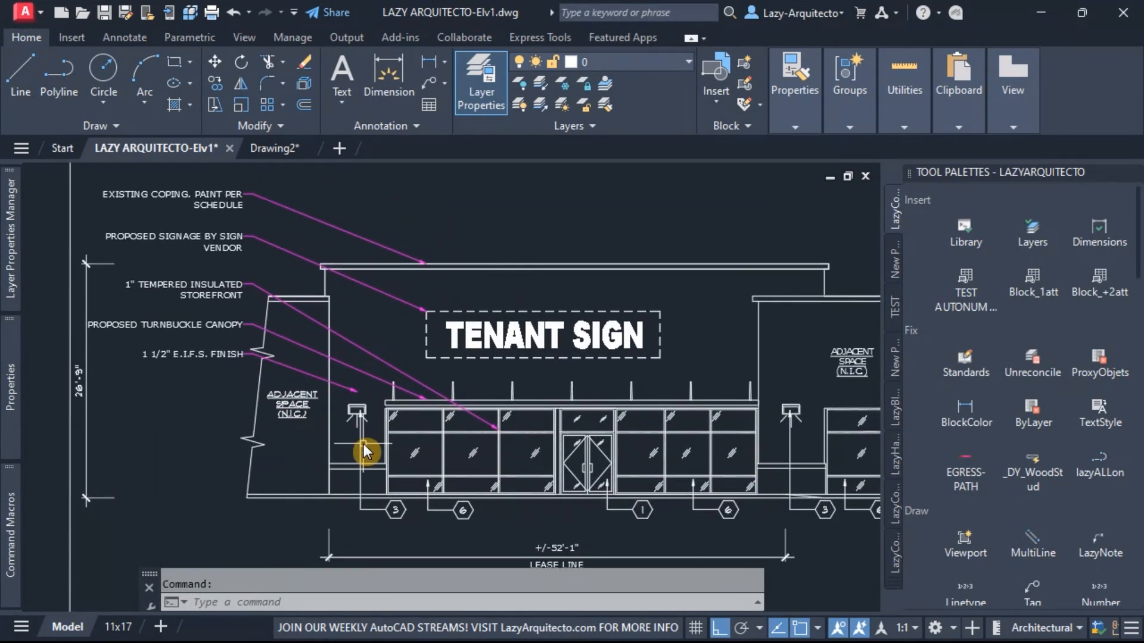
{"action": "mouse_move", "coordinate": [438, 426]}
{"action": "middle_mouse_down"}
{"action": "mouse_move", "coordinate": [473, 411]}
{"action": "mouse_move", "coordinate": [475, 425]}
{"action": "mouse_move", "coordinate": [465, 411]}
{"action": "middle_mouse_up"}
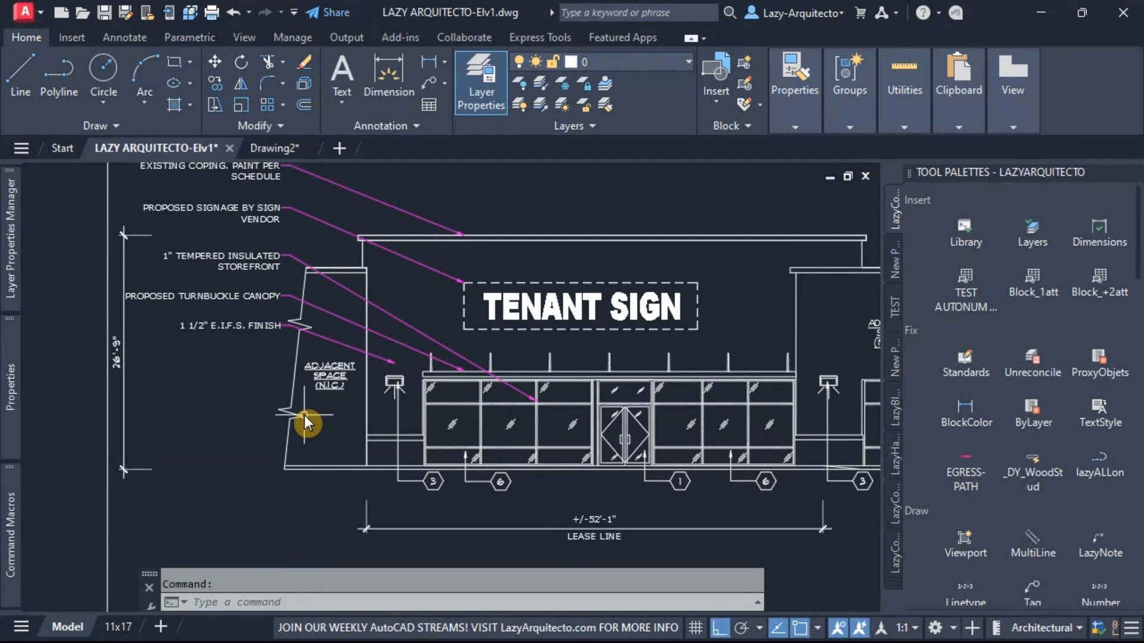
{"action": "middle_click_drag", "start_coordinate": [318, 426], "coordinate": [354, 441]}
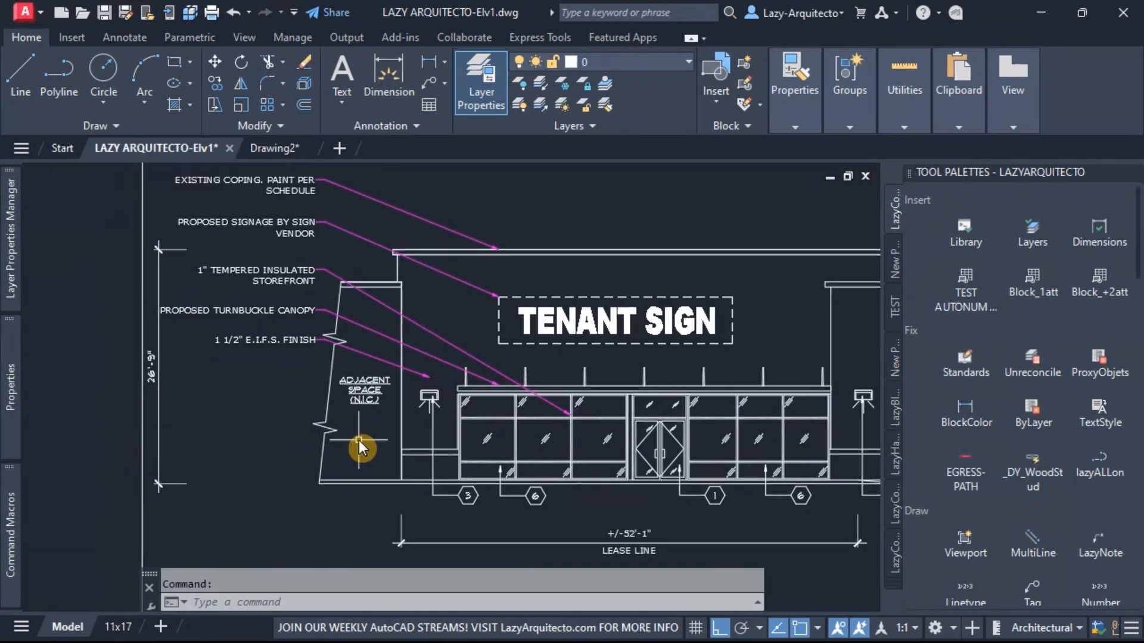
{"action": "middle_click_drag", "start_coordinate": [397, 466], "coordinate": [421, 448]}
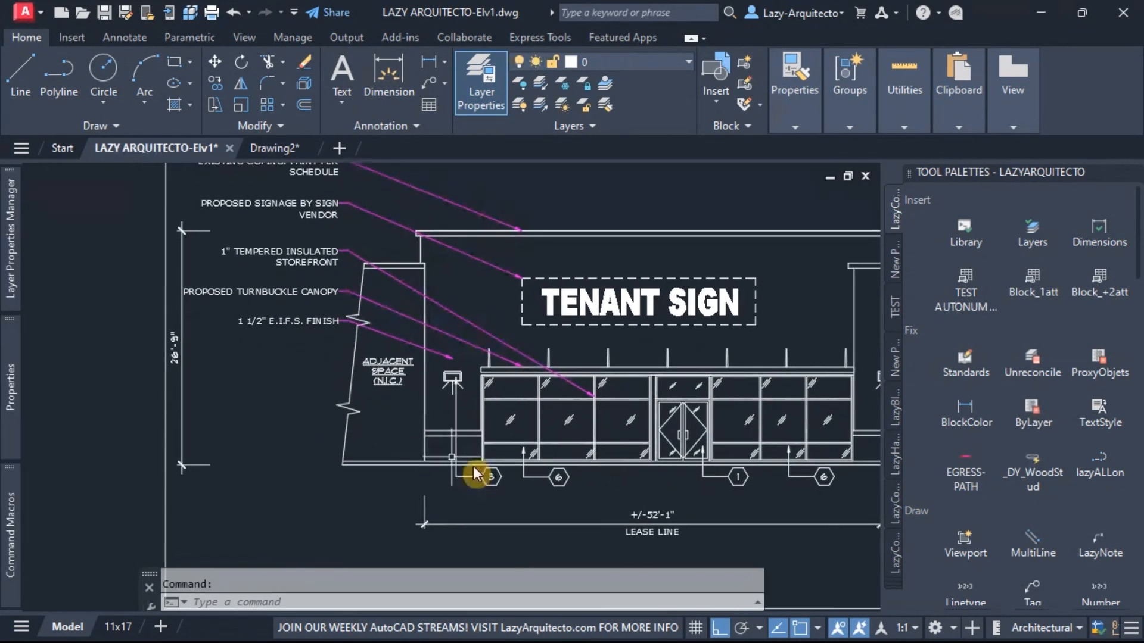
Examine the lease line dimension, hexagonal keynote tags, material notes and overall height dimension for differing text styles
{"action": "scroll", "coordinate": [620, 533], "scroll_direction": "up", "scroll_amount": 3}
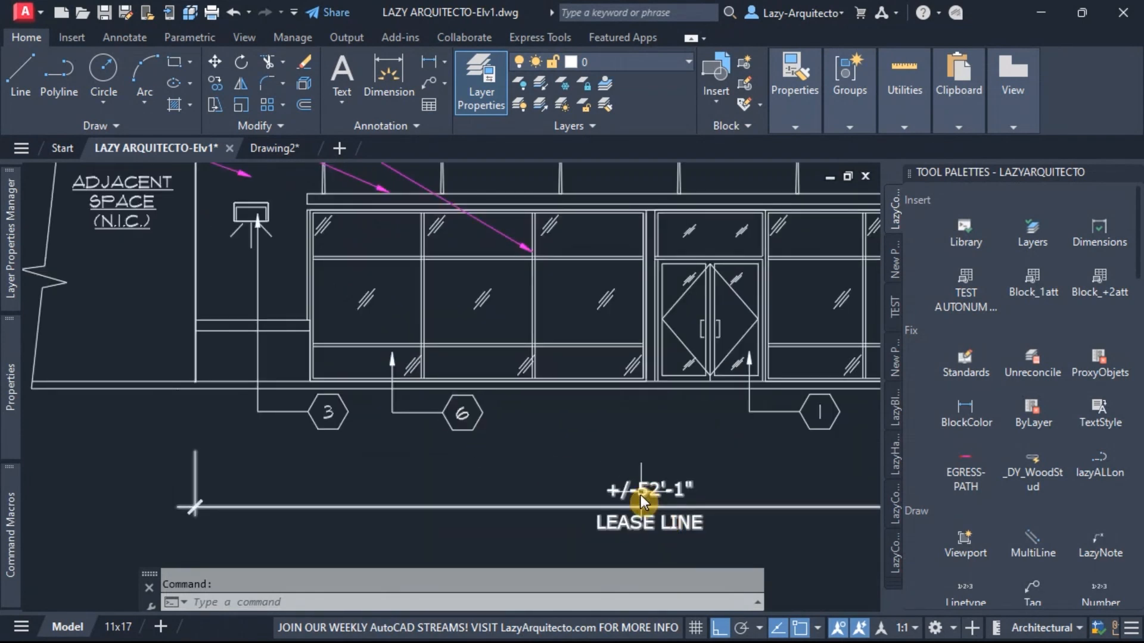
{"action": "middle_click_drag", "start_coordinate": [462, 429], "coordinate": [584, 494]}
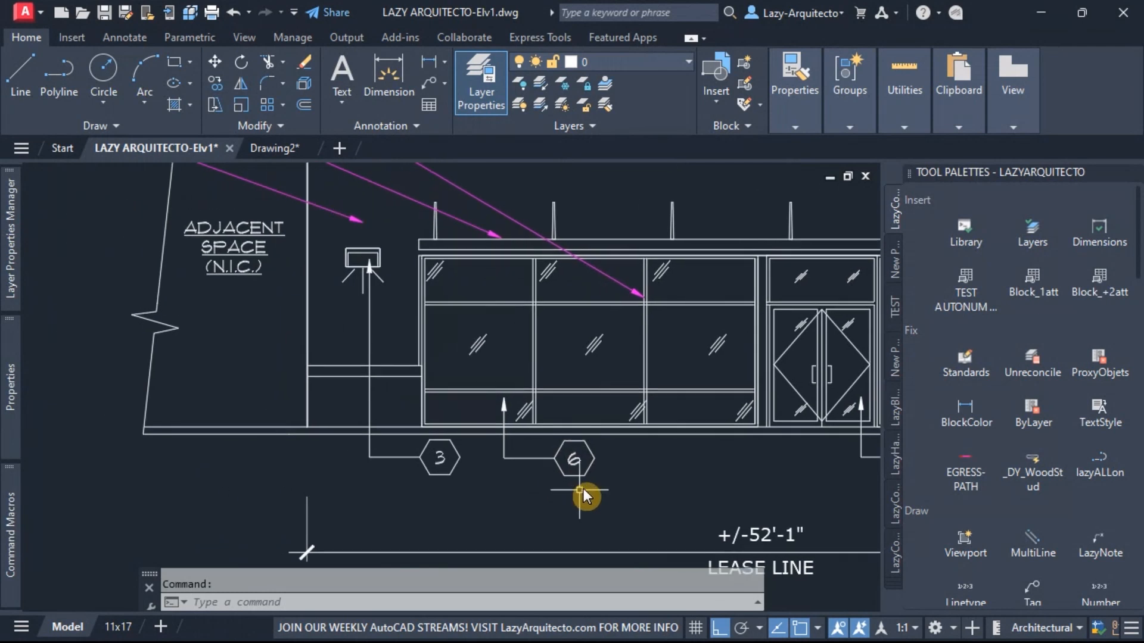
{"action": "middle_click_drag", "start_coordinate": [338, 383], "coordinate": [541, 463]}
{"action": "middle_click_drag", "start_coordinate": [412, 348], "coordinate": [557, 478]}
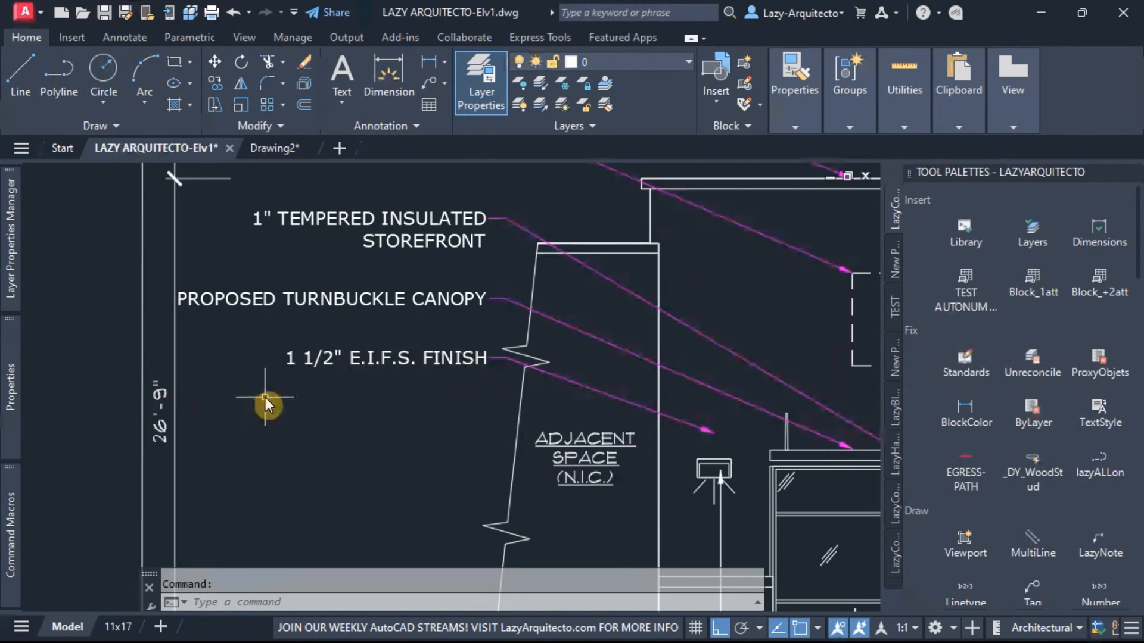
{"action": "scroll", "coordinate": [266, 398], "scroll_direction": "down", "scroll_amount": 5}
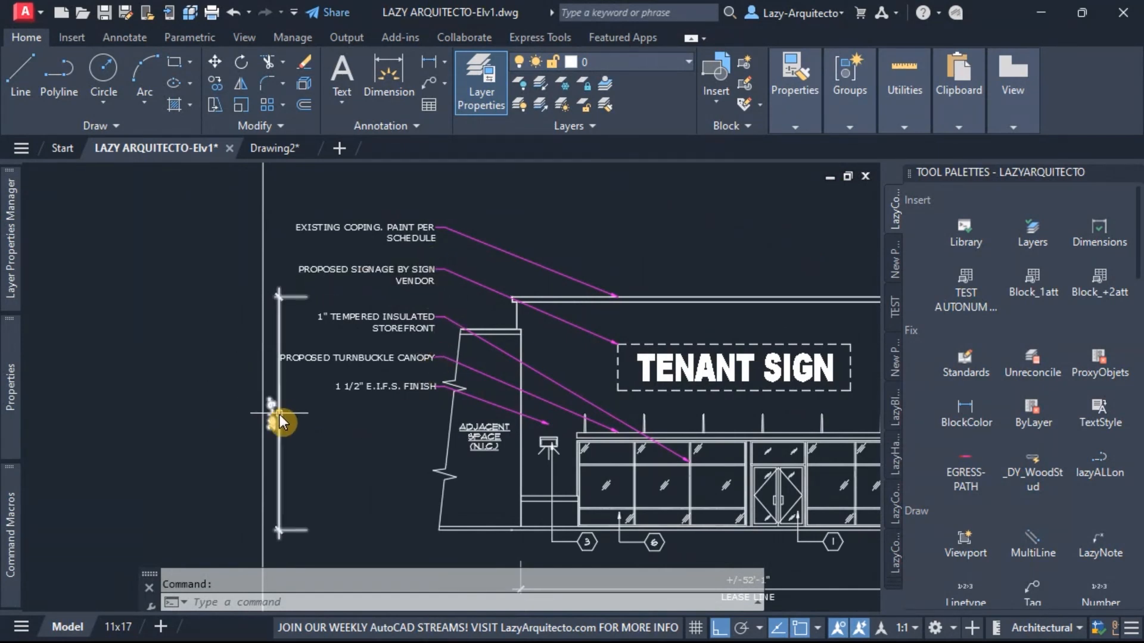
{"action": "middle_click_drag", "start_coordinate": [564, 510], "coordinate": [533, 471]}
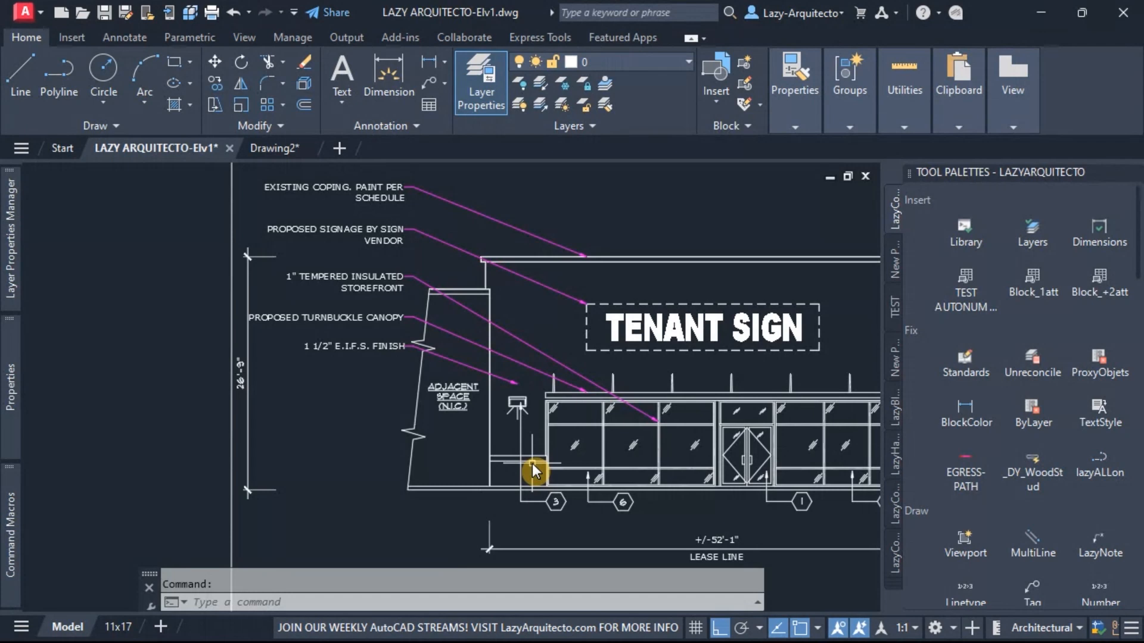
{"action": "mouse_move", "coordinate": [453, 473]}
{"action": "middle_mouse_down"}
{"action": "mouse_move", "coordinate": [459, 448]}
{"action": "mouse_move", "coordinate": [448, 452]}
{"action": "middle_mouse_up"}
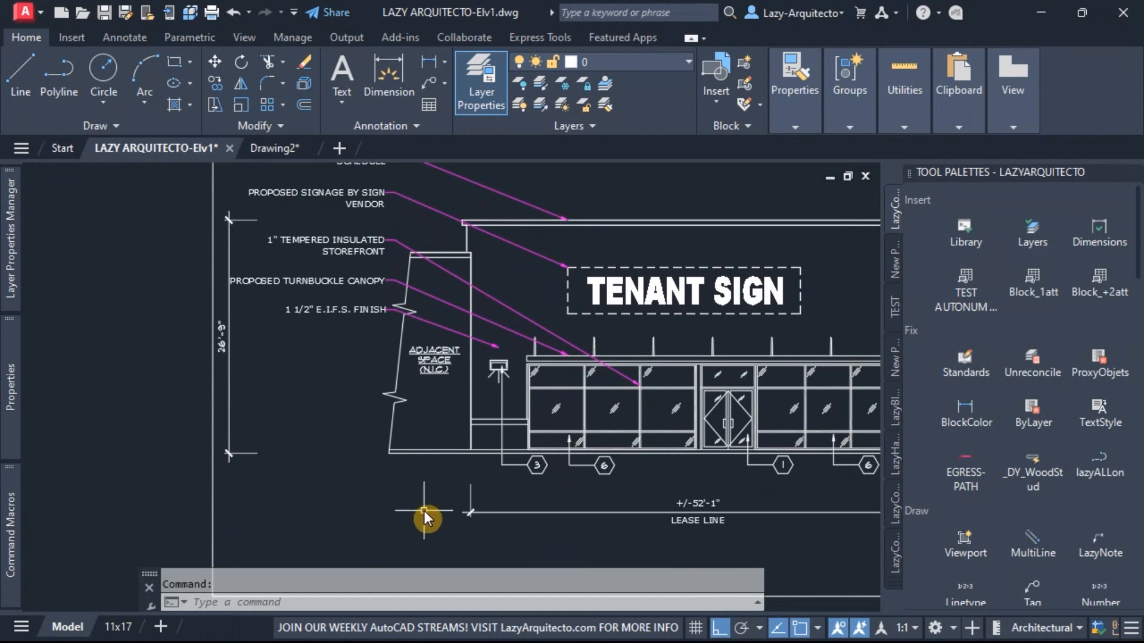
{"action": "middle_click_drag", "start_coordinate": [424, 511], "coordinate": [405, 503]}
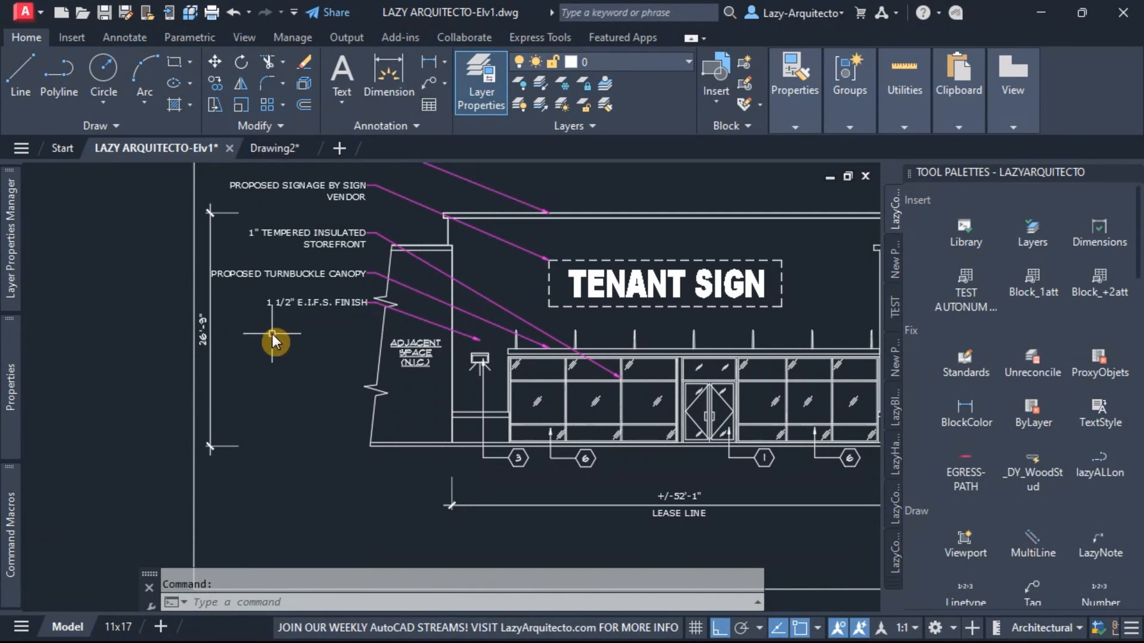
Select the 1 1/2" E.I.F.S. FINISH note together with all similar multiline text using Select Similar
{"action": "middle_click_drag", "start_coordinate": [272, 334], "coordinate": [323, 380]}
{"action": "left_click", "coordinate": [362, 349]}
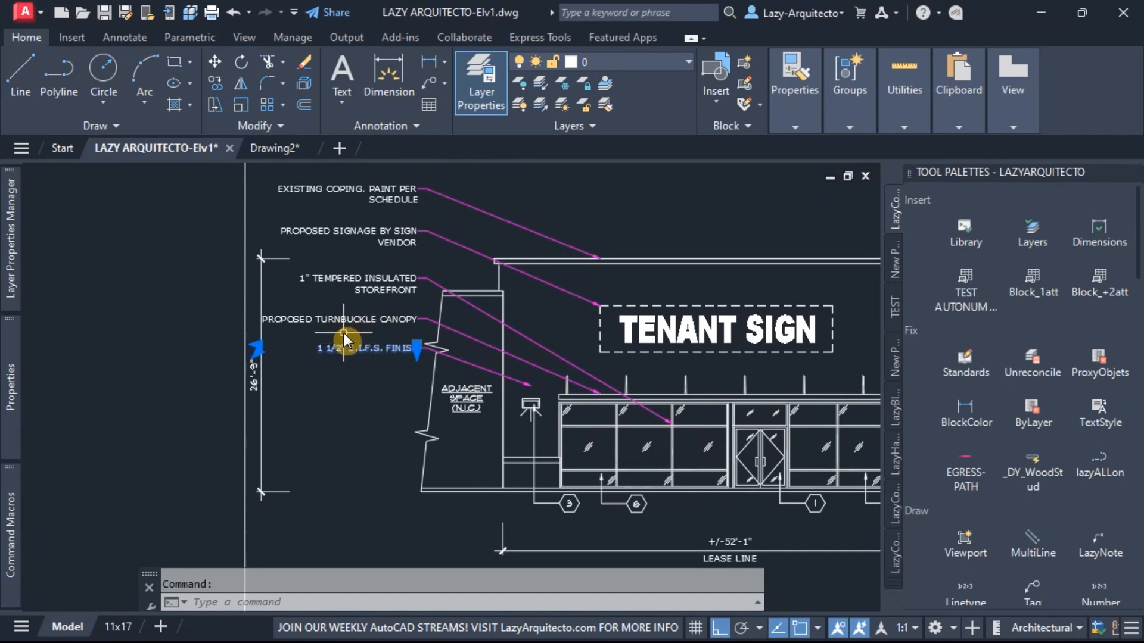
{"action": "right_click", "coordinate": [328, 393]}
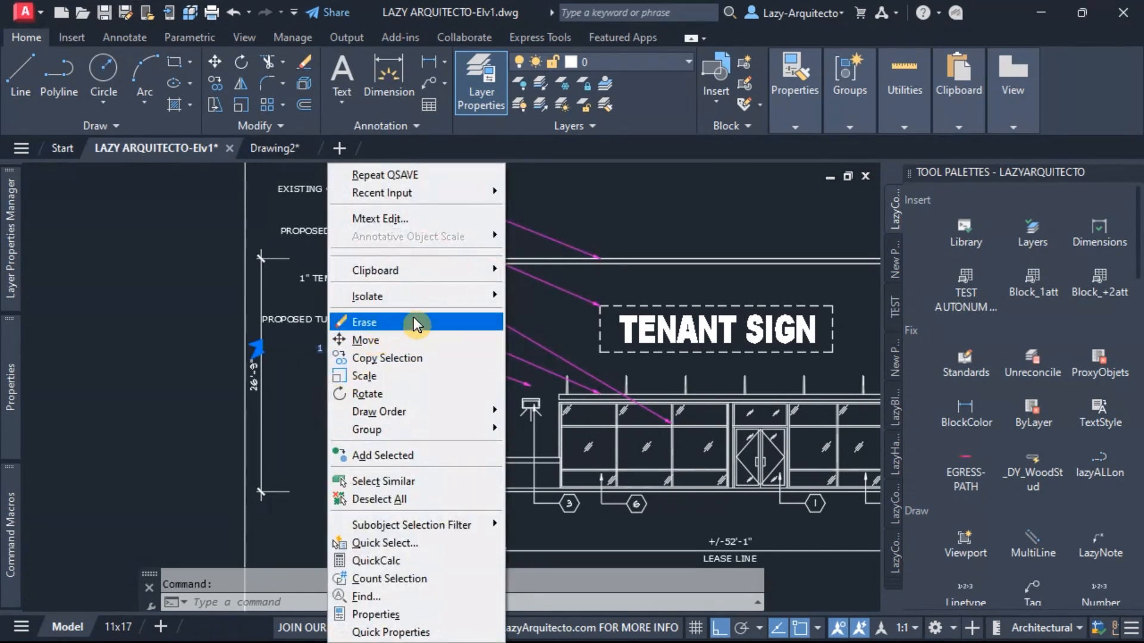
{"action": "left_click", "coordinate": [401, 483]}
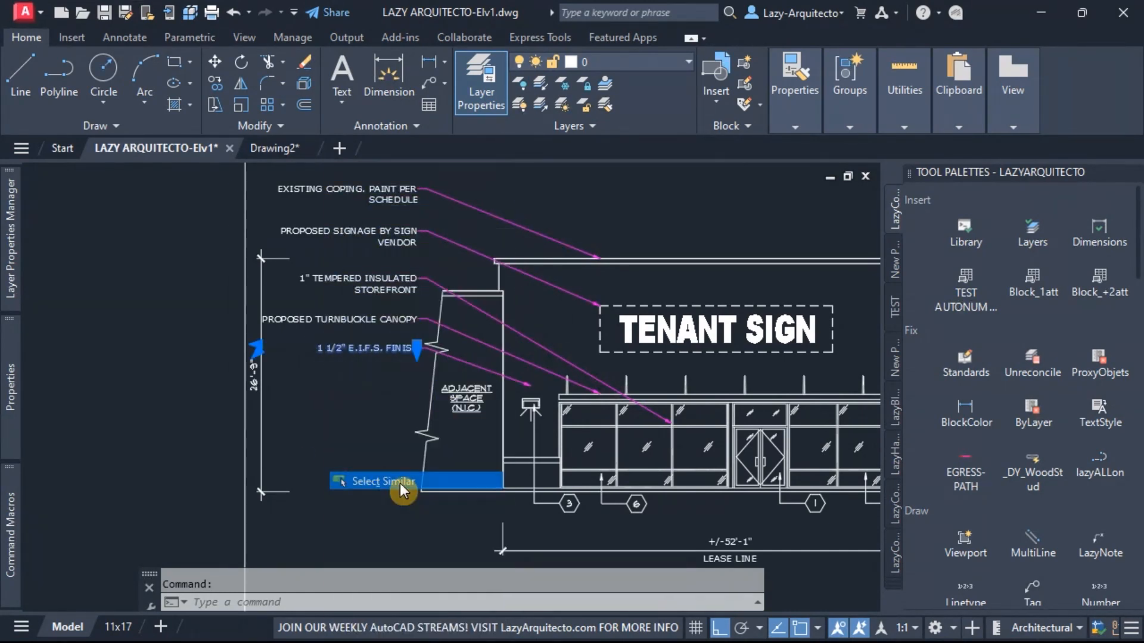
{"action": "middle_click_drag", "start_coordinate": [389, 401], "coordinate": [339, 383]}
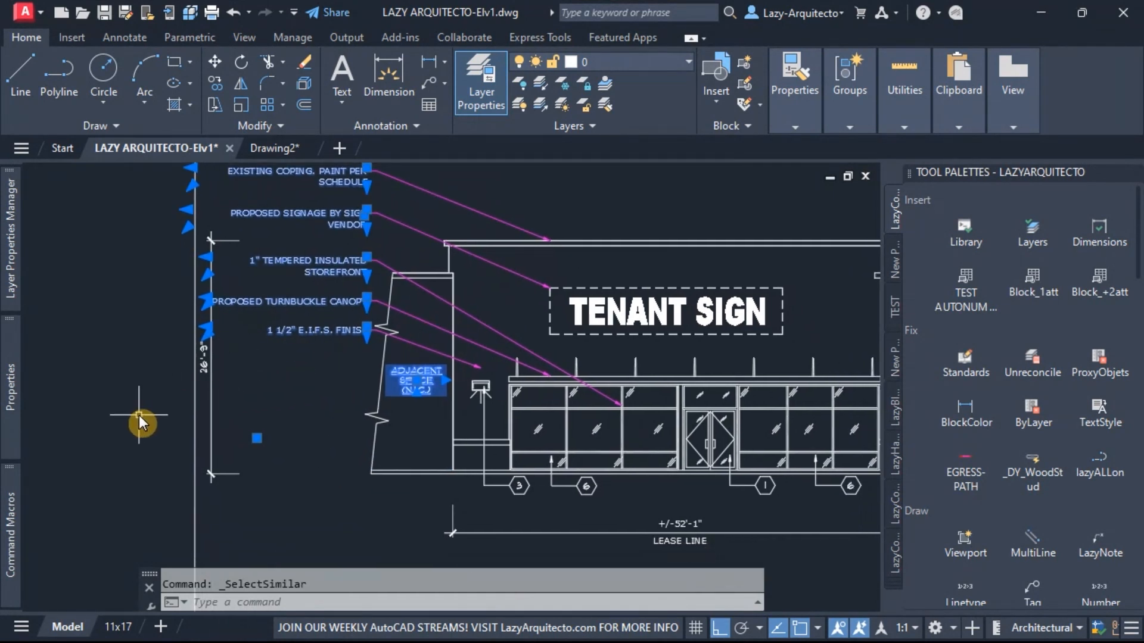
Set the text style of the selected multiline text objects to ARCHISTYLE, then clear the selection
{"action": "mouse_move", "coordinate": [18, 370]}
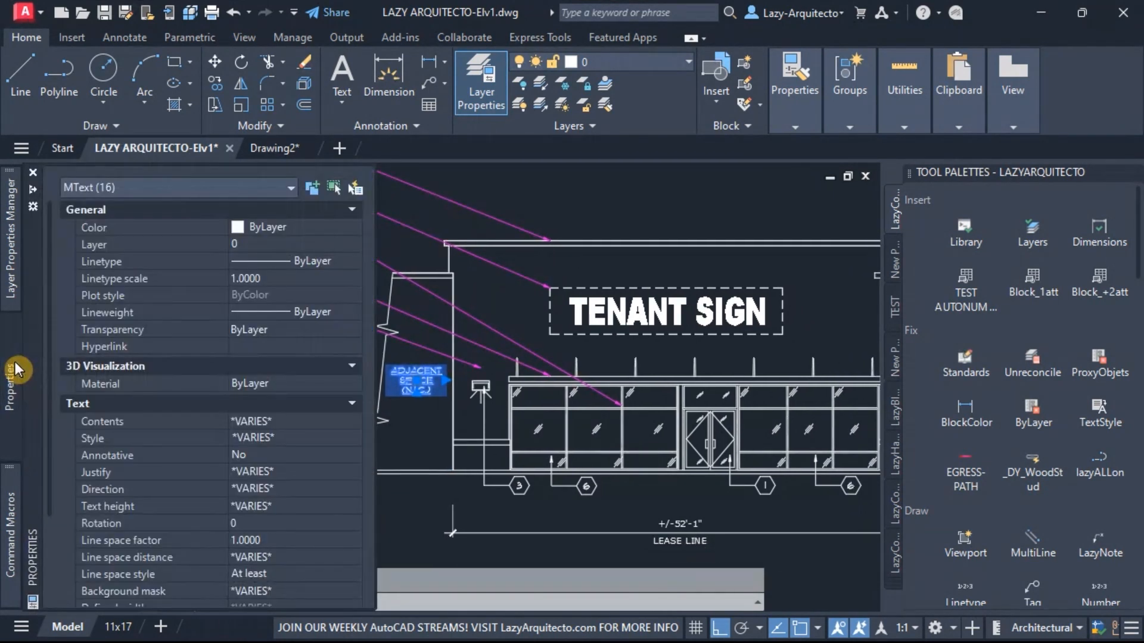
{"action": "left_click", "coordinate": [299, 437]}
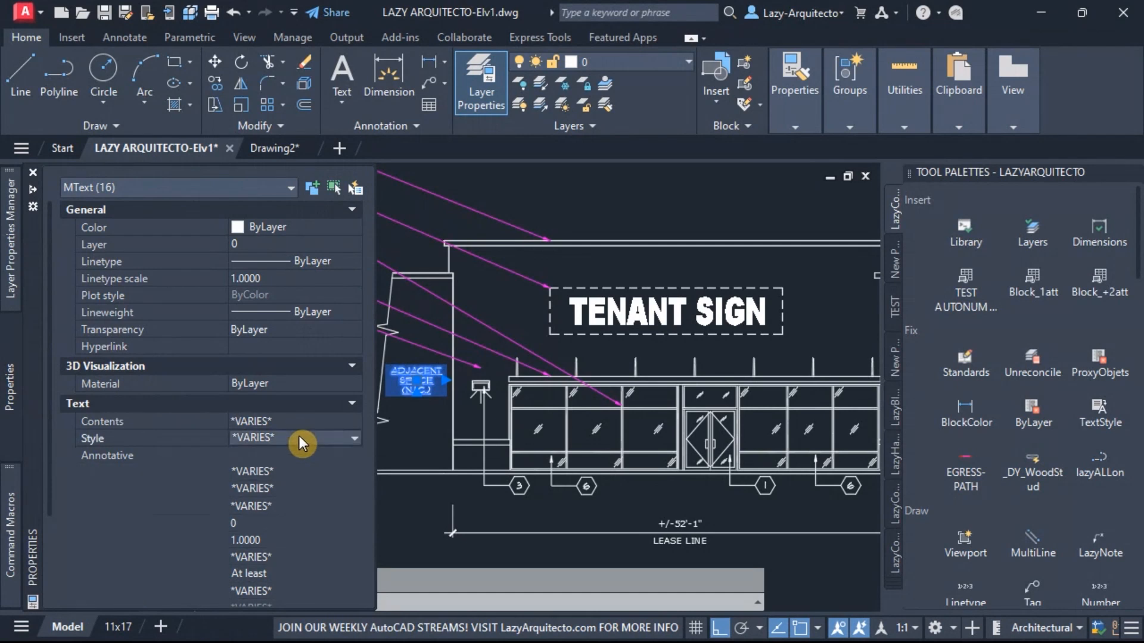
{"action": "left_click", "coordinate": [299, 438]}
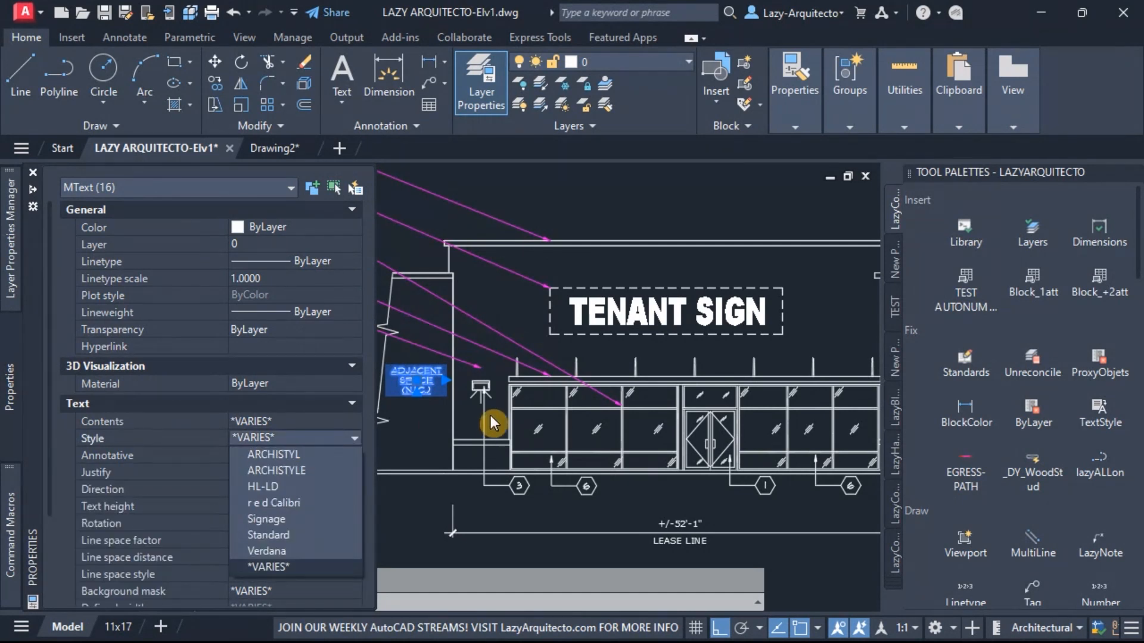
{"action": "left_click", "coordinate": [433, 450]}
{"action": "mouse_move", "coordinate": [413, 439]}
{"action": "middle_mouse_down"}
{"action": "mouse_move", "coordinate": [654, 465]}
{"action": "mouse_move", "coordinate": [539, 465]}
{"action": "mouse_move", "coordinate": [548, 467]}
{"action": "middle_mouse_up"}
{"action": "scroll", "coordinate": [519, 427], "scroll_direction": "up", "scroll_amount": 3}
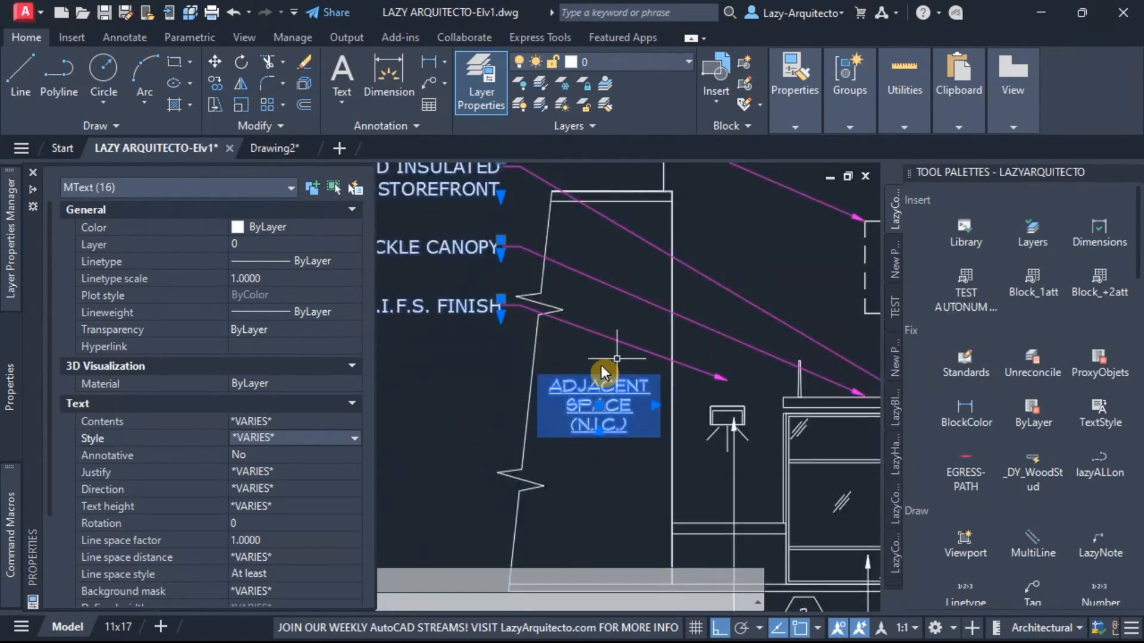
{"action": "scroll", "coordinate": [581, 387], "scroll_direction": "up", "scroll_amount": 3}
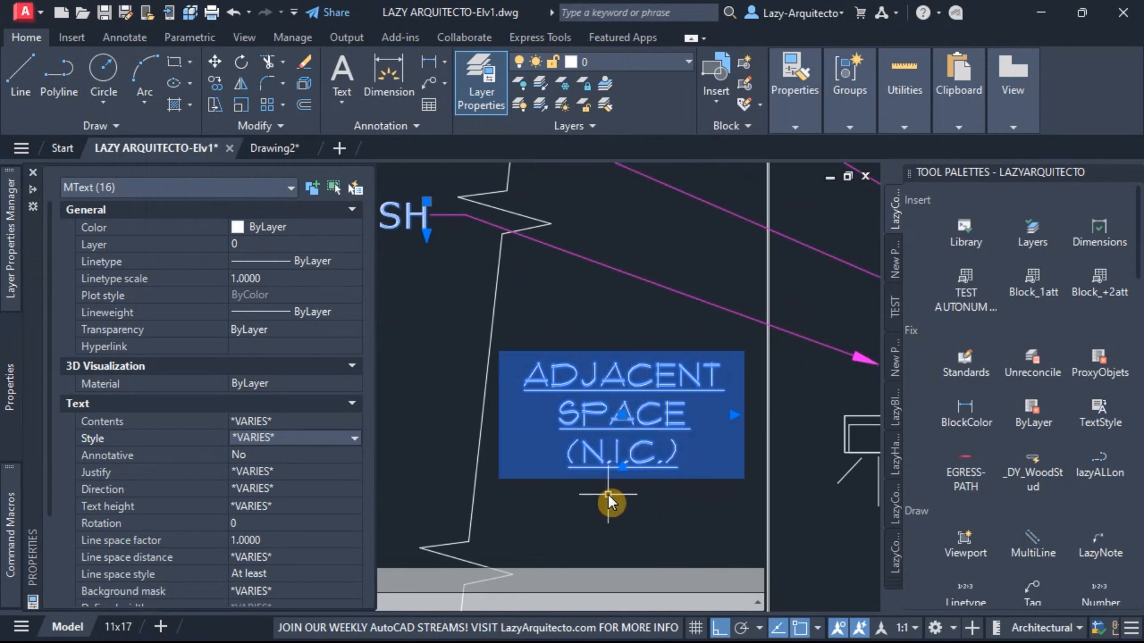
{"action": "scroll", "coordinate": [609, 495], "scroll_direction": "down", "scroll_amount": 3}
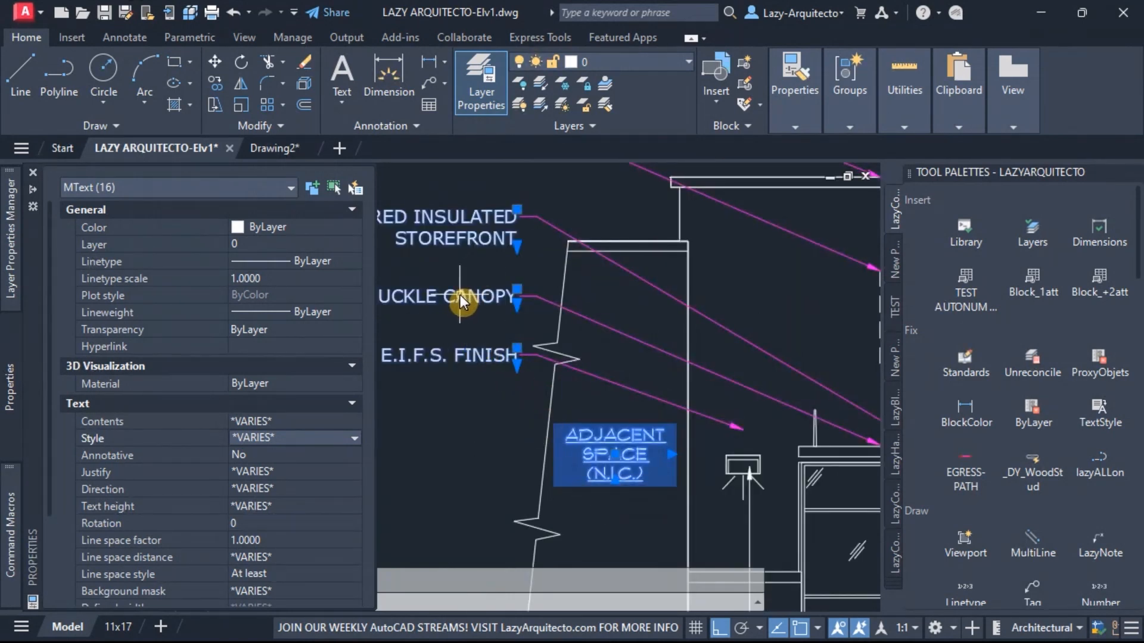
{"action": "left_click", "coordinate": [279, 436]}
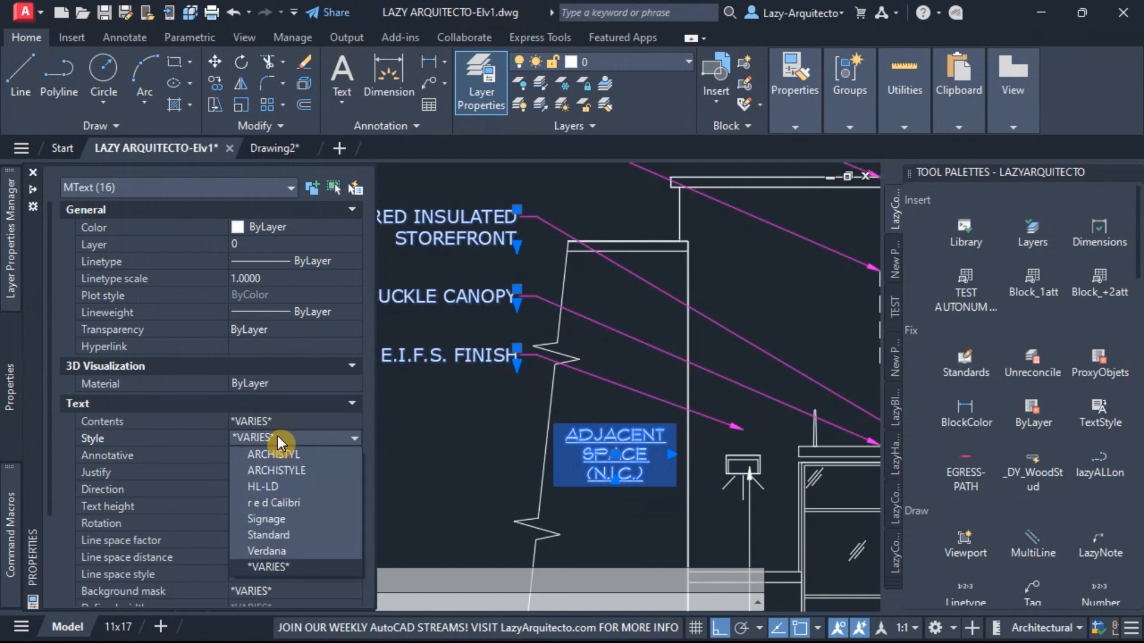
{"action": "left_click", "coordinate": [280, 471]}
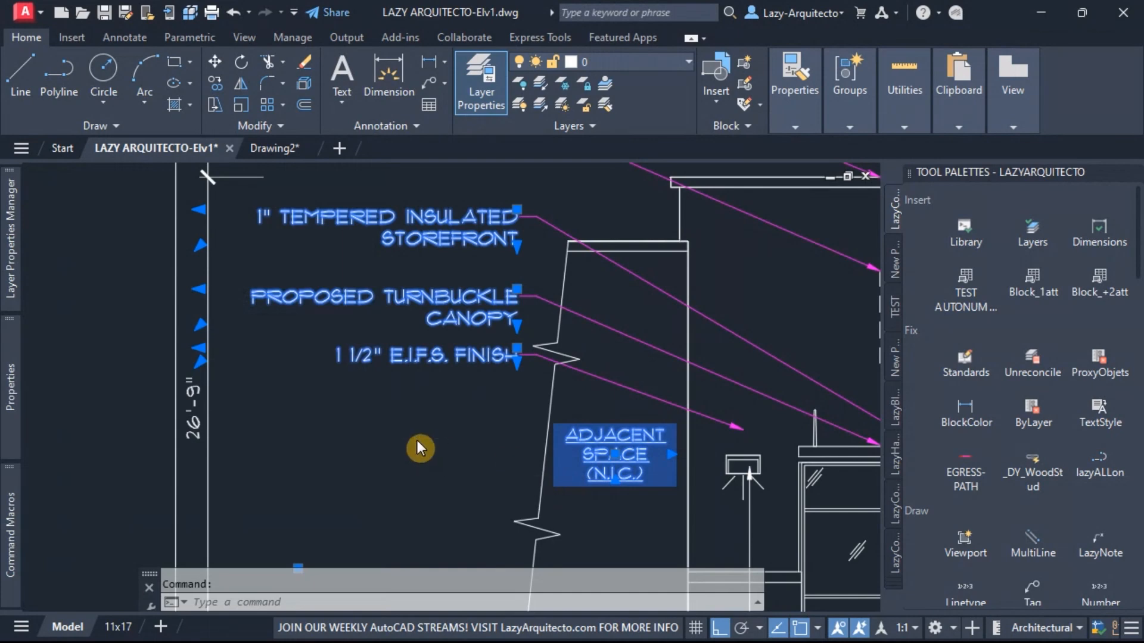
{"action": "scroll", "coordinate": [418, 441], "scroll_direction": "down", "scroll_amount": 5}
{"action": "key", "text": "Escape"}
Select the lease line dimension and the overall height dimension, extending the selection to similar objects
{"action": "scroll", "coordinate": [540, 512], "scroll_direction": "up", "scroll_amount": 3}
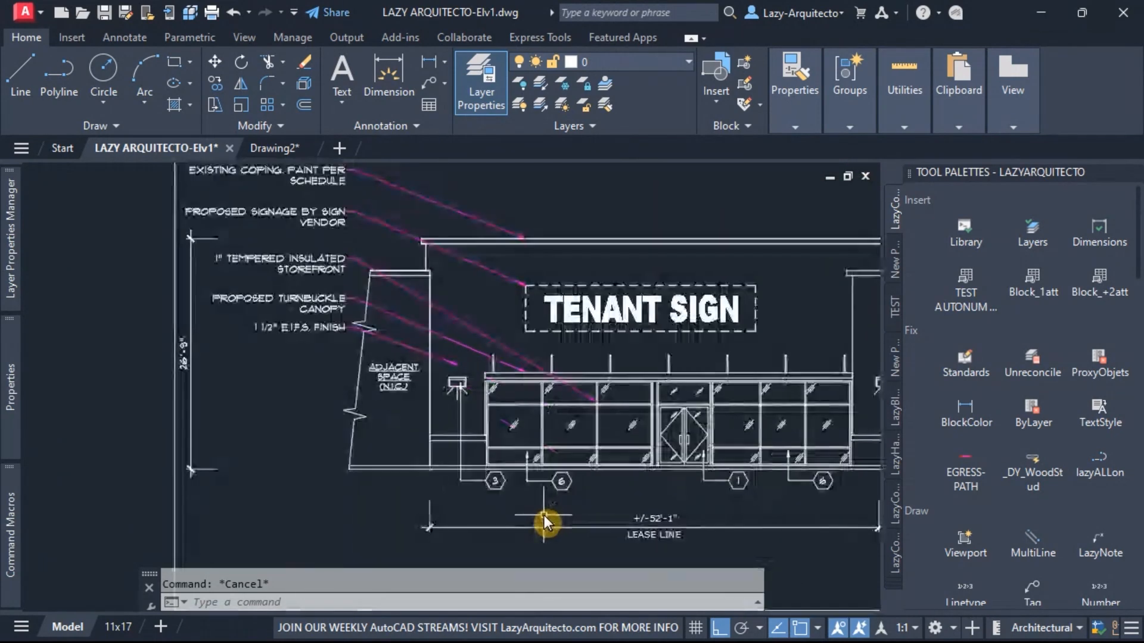
{"action": "middle_click_drag", "start_coordinate": [541, 512], "coordinate": [522, 475]}
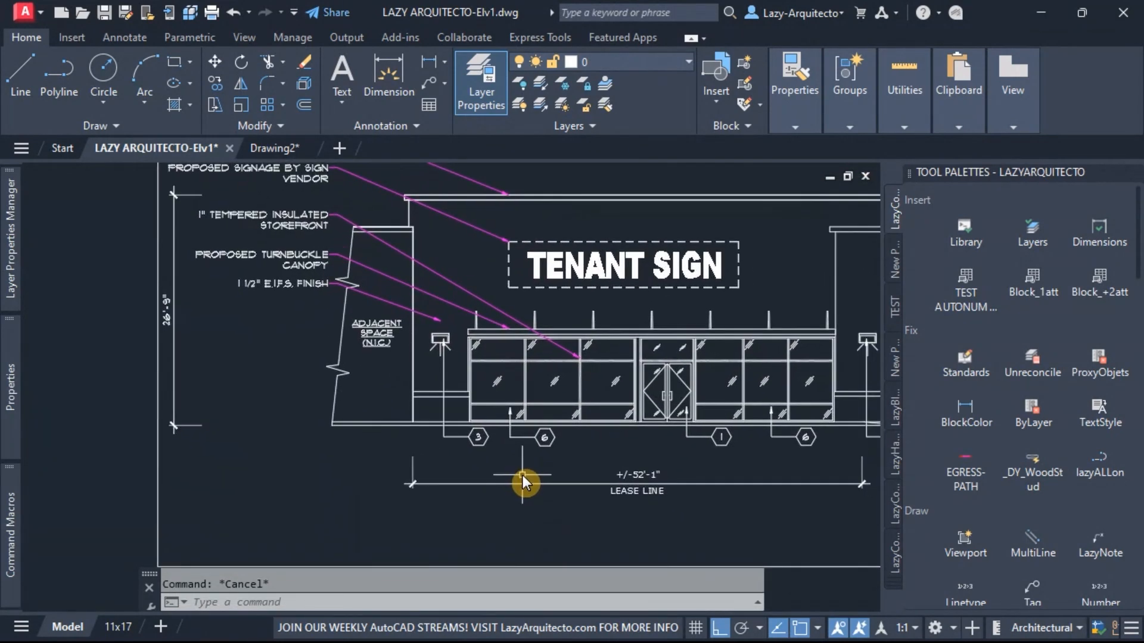
{"action": "scroll", "coordinate": [679, 509], "scroll_direction": "up", "scroll_amount": 3}
{"action": "left_click", "coordinate": [669, 503]}
{"action": "left_click", "coordinate": [614, 434]}
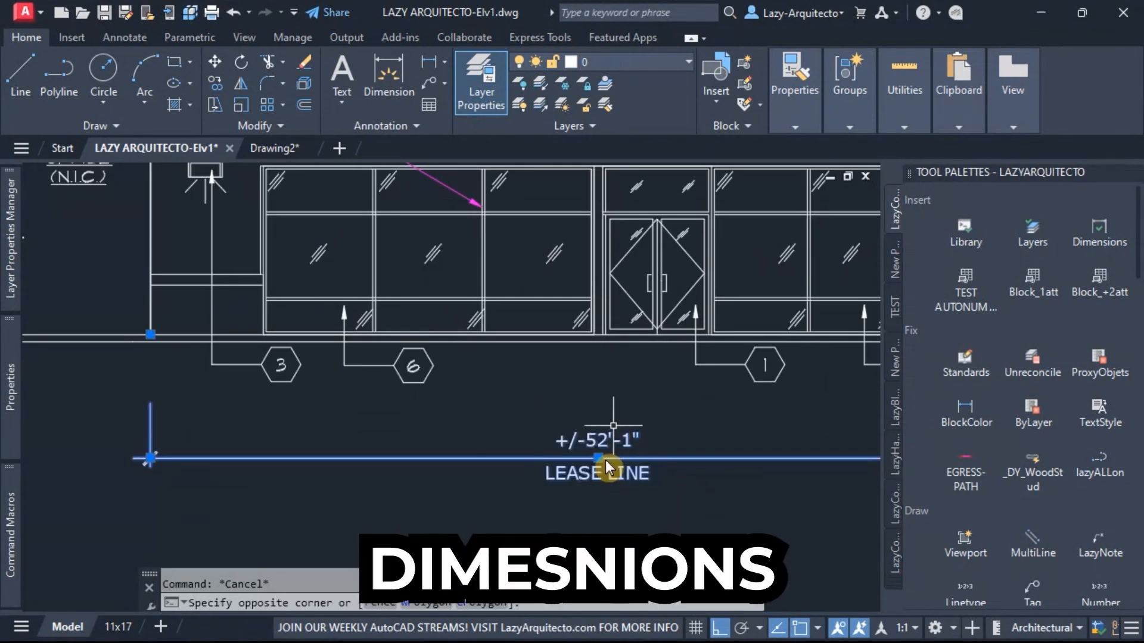
{"action": "scroll", "coordinate": [563, 517], "scroll_direction": "down", "scroll_amount": 6}
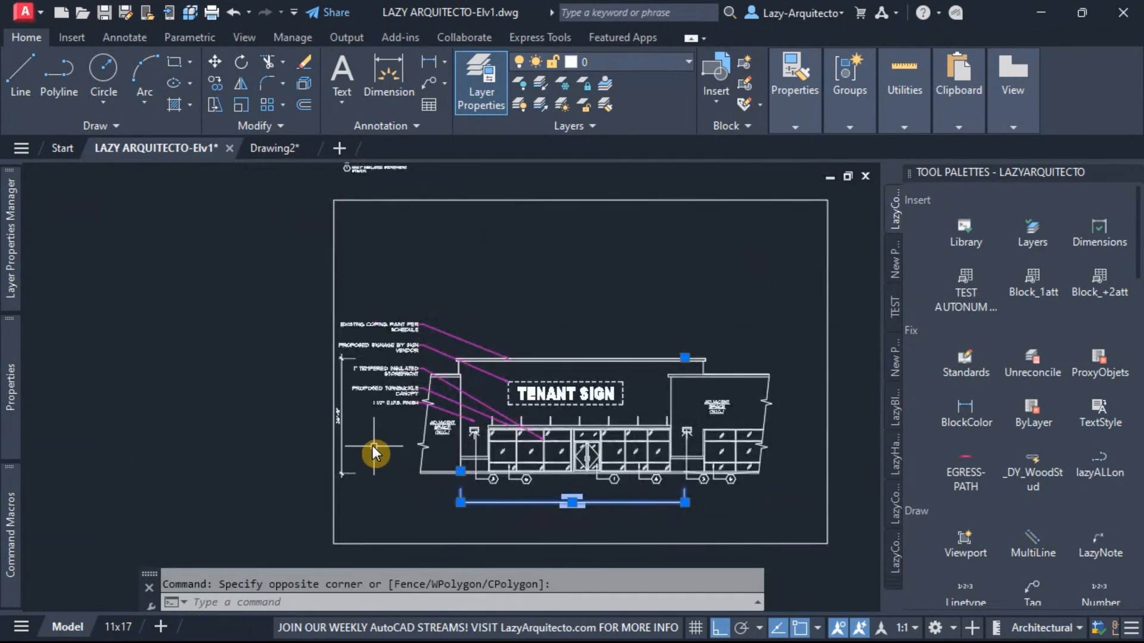
{"action": "left_click", "coordinate": [340, 430]}
{"action": "scroll", "coordinate": [341, 430], "scroll_direction": "up", "scroll_amount": 3}
{"action": "right_click", "coordinate": [340, 429]}
{"action": "left_click", "coordinate": [403, 477]}
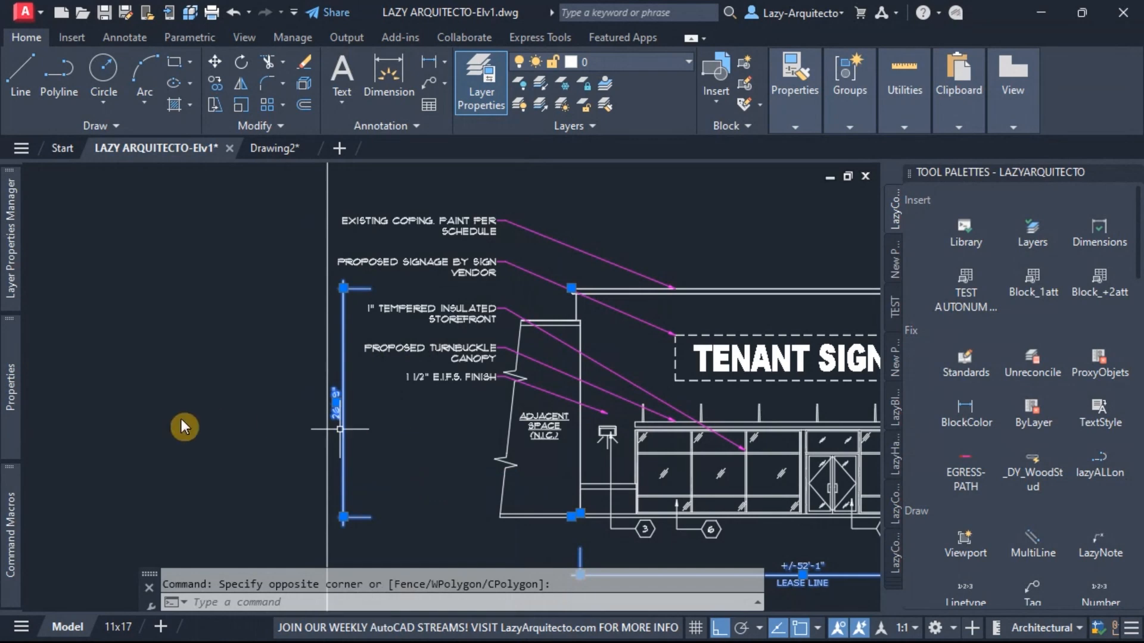
Set the text style of the selected rotated dimensions to ARCHISTYLE, then clear the selection
{"action": "mouse_move", "coordinate": [11, 384]}
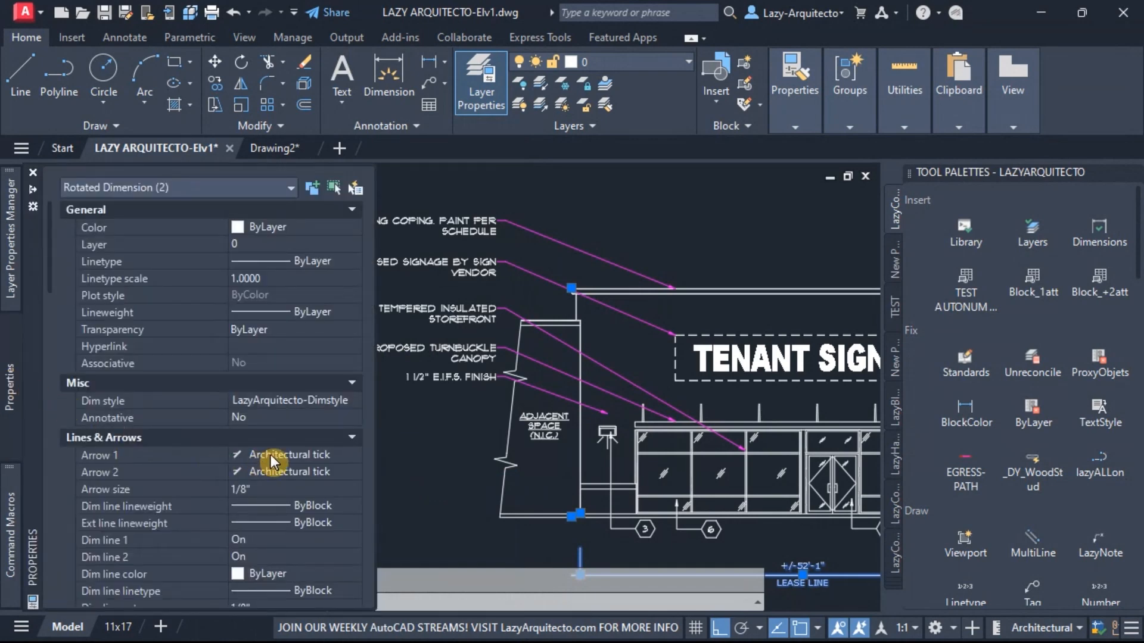
{"action": "scroll", "coordinate": [130, 477], "scroll_direction": "down", "scroll_amount": 10}
{"action": "scroll", "coordinate": [143, 474], "scroll_direction": "down", "scroll_amount": 3}
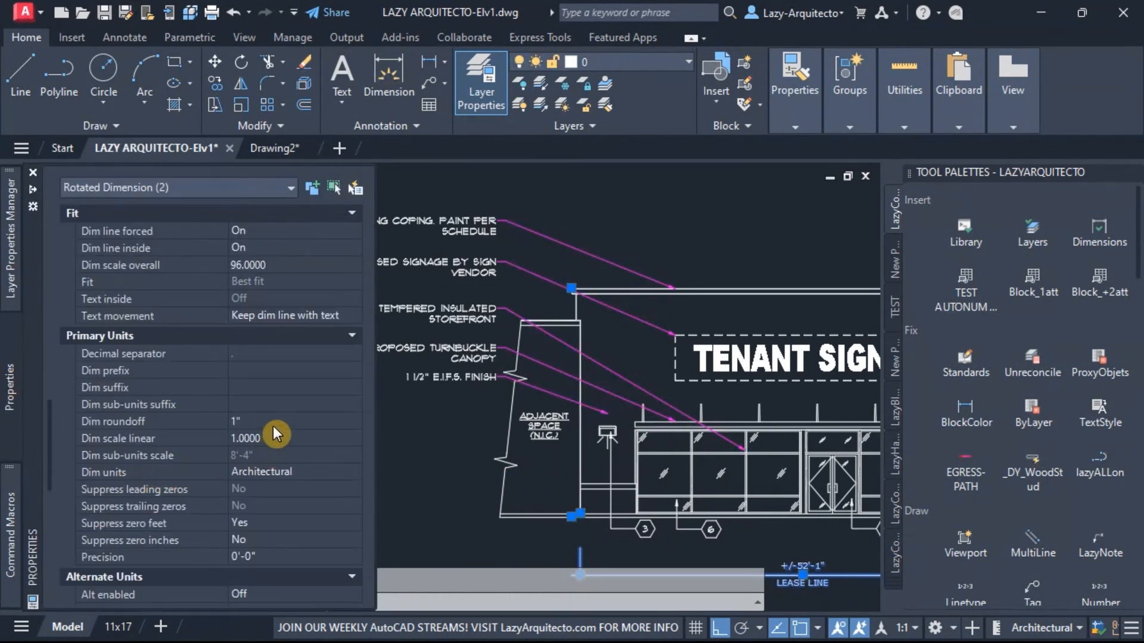
{"action": "scroll", "coordinate": [280, 427], "scroll_direction": "down", "scroll_amount": 10}
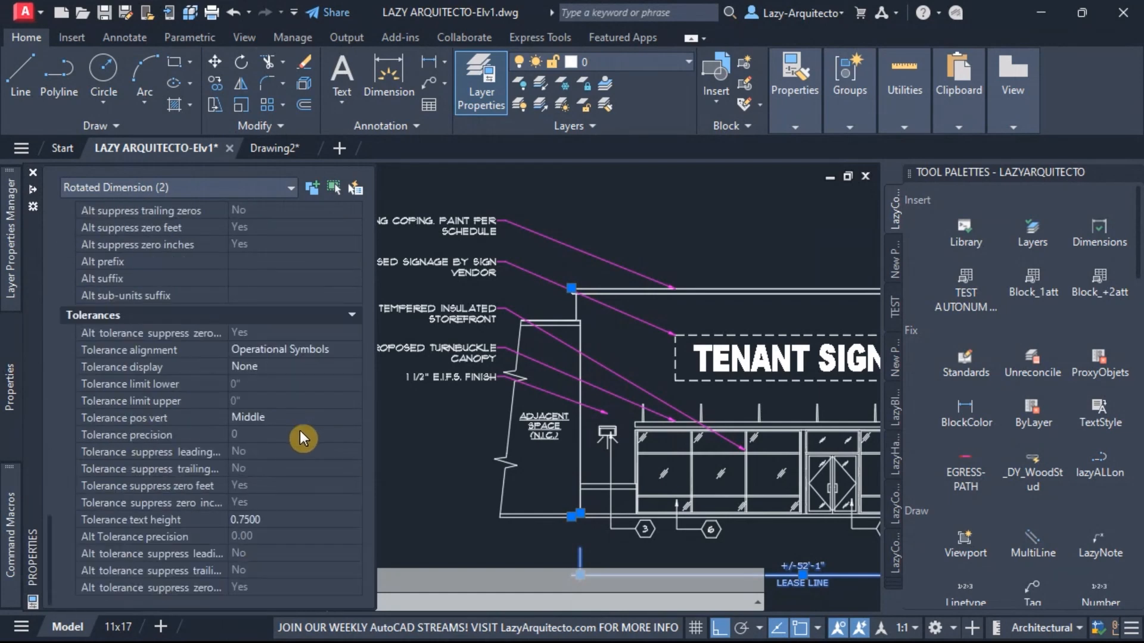
{"action": "scroll", "coordinate": [291, 429], "scroll_direction": "up", "scroll_amount": 10}
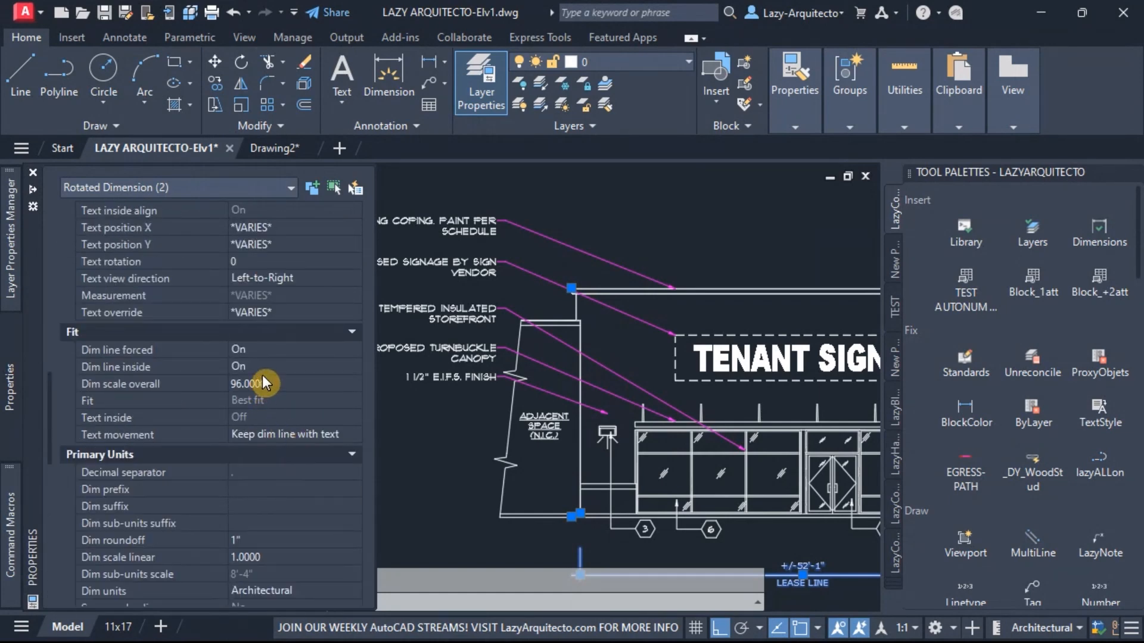
{"action": "scroll", "coordinate": [248, 392], "scroll_direction": "up", "scroll_amount": 4}
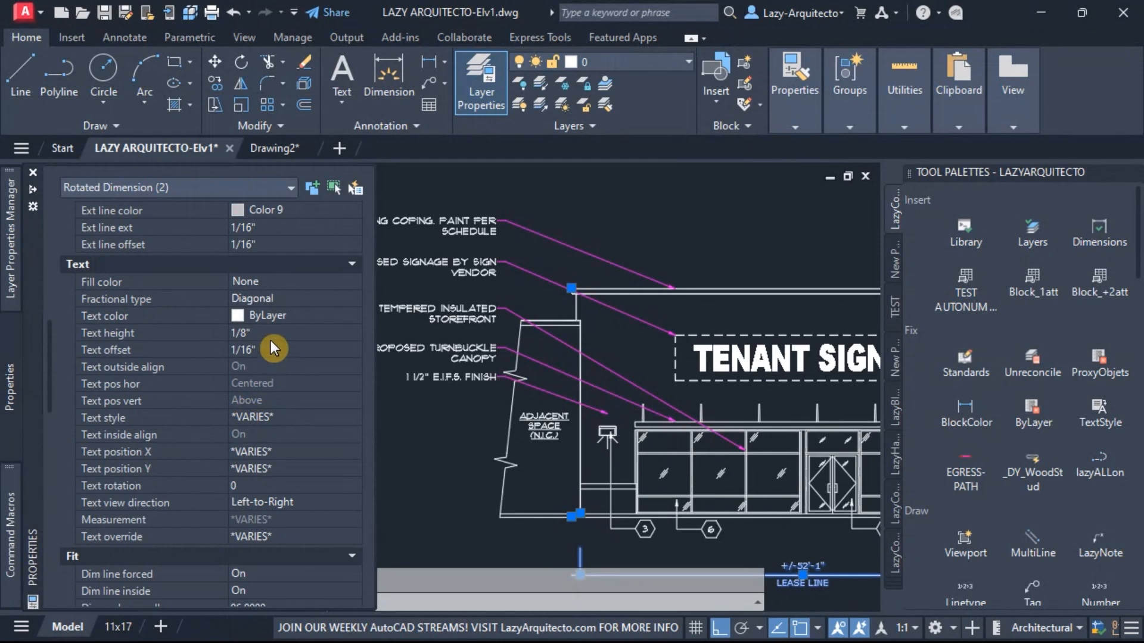
{"action": "left_click", "coordinate": [280, 415]}
{"action": "left_click", "coordinate": [280, 416]}
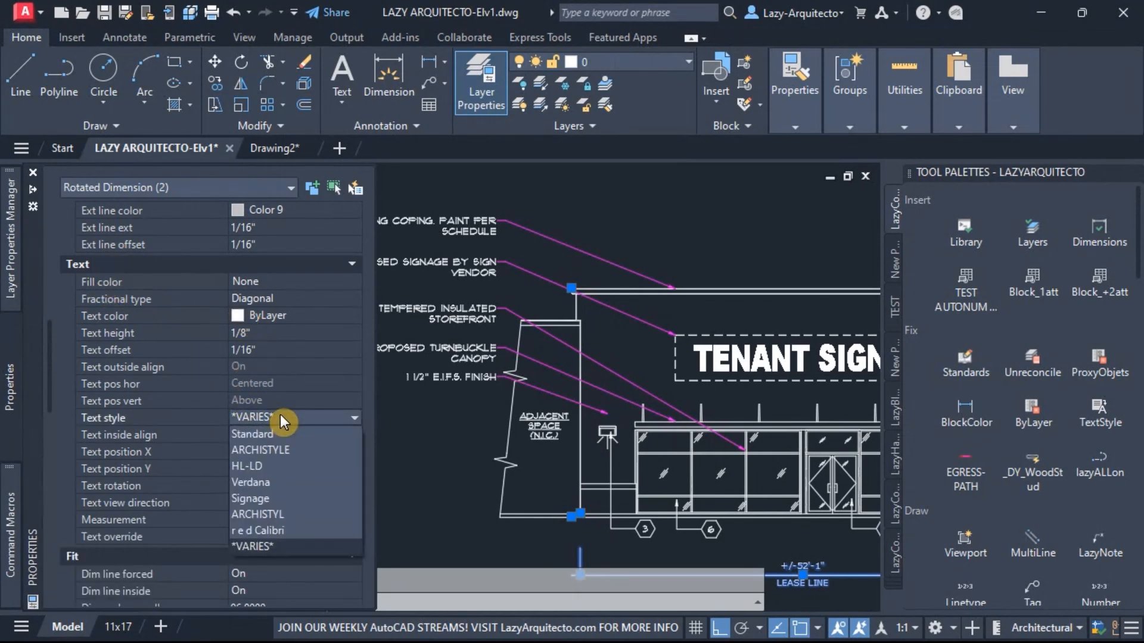
{"action": "left_click", "coordinate": [289, 452]}
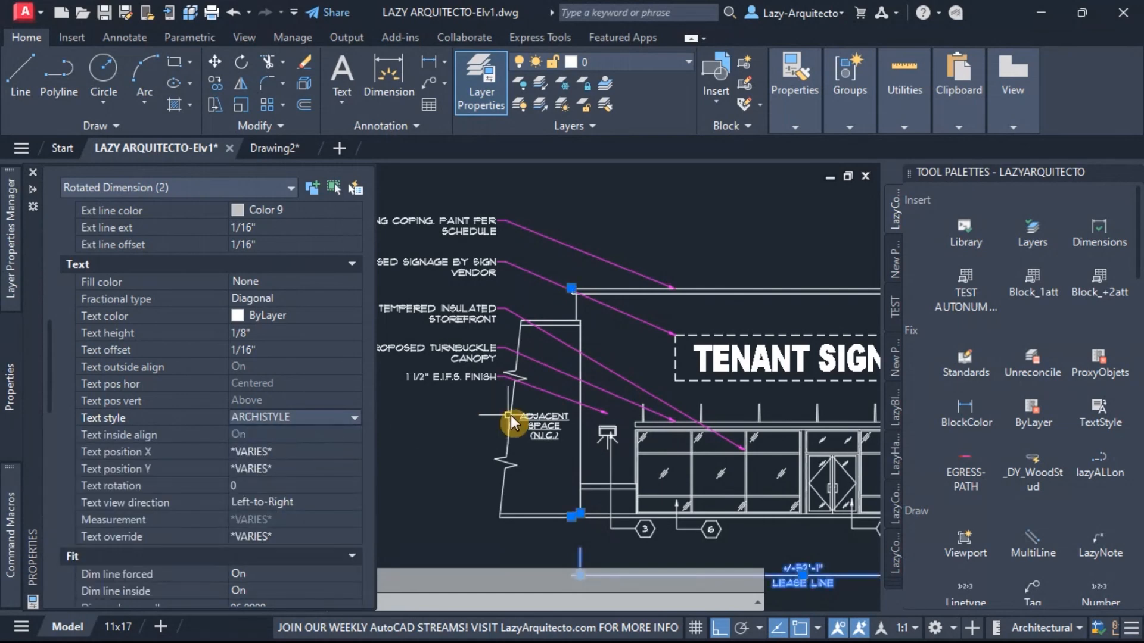
{"action": "key", "text": "ctrl+1"}
{"action": "scroll", "coordinate": [509, 416], "scroll_direction": "down", "scroll_amount": 3}
{"action": "scroll", "coordinate": [653, 502], "scroll_direction": "up", "scroll_amount": 3}
{"action": "key", "text": "Escape"}
{"action": "middle_click_drag", "start_coordinate": [498, 429], "coordinate": [420, 453]}
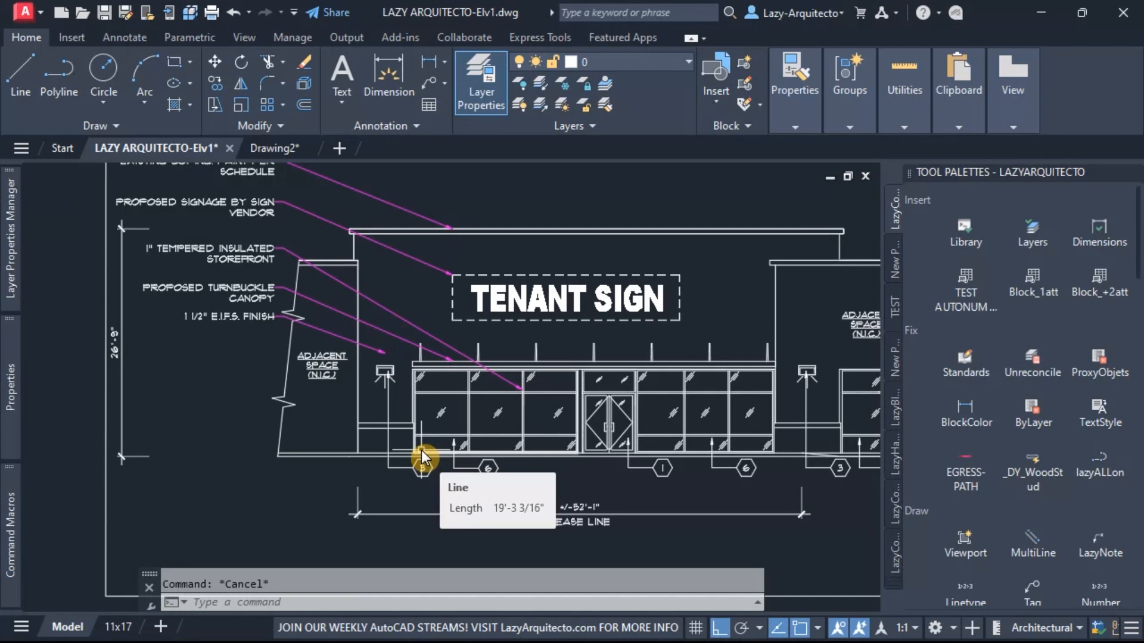
{"action": "mouse_move", "coordinate": [396, 403]}
{"action": "middle_mouse_down"}
{"action": "mouse_move", "coordinate": [462, 421]}
{"action": "mouse_move", "coordinate": [457, 386]}
{"action": "mouse_move", "coordinate": [468, 393]}
{"action": "middle_mouse_up"}
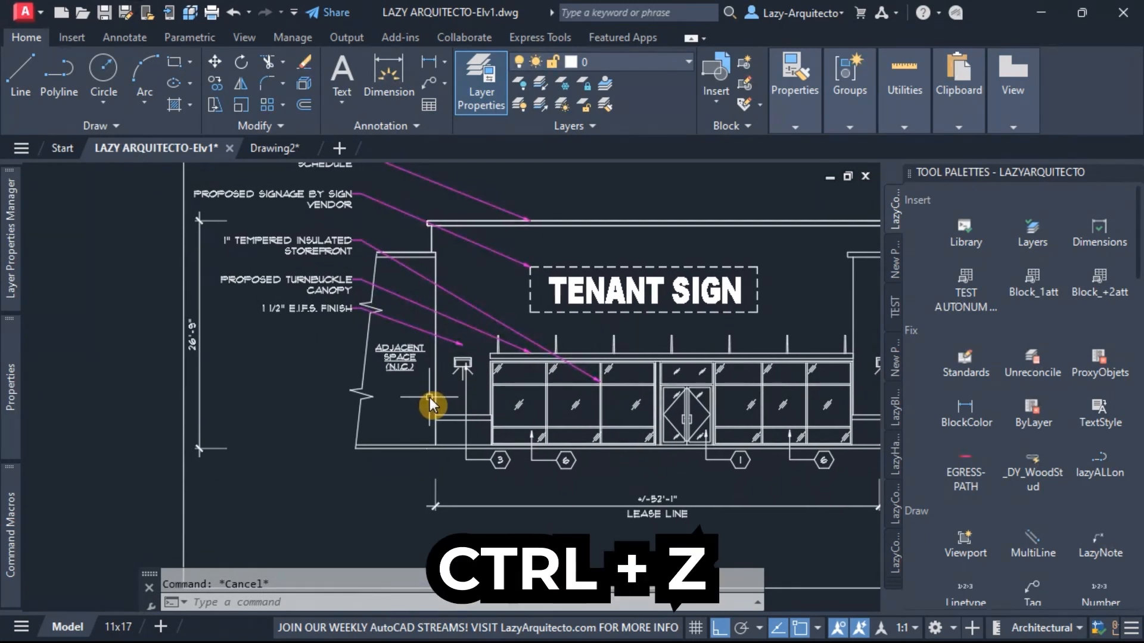
Undo the text style changes made to the dimensions and the multiline text notes
{"action": "key", "text": "ctrl+z"}
{"action": "key", "text": "ctrl+z"}
{"action": "key", "text": "ctrl+z"}
{"action": "key", "text": "ctrl+z"}
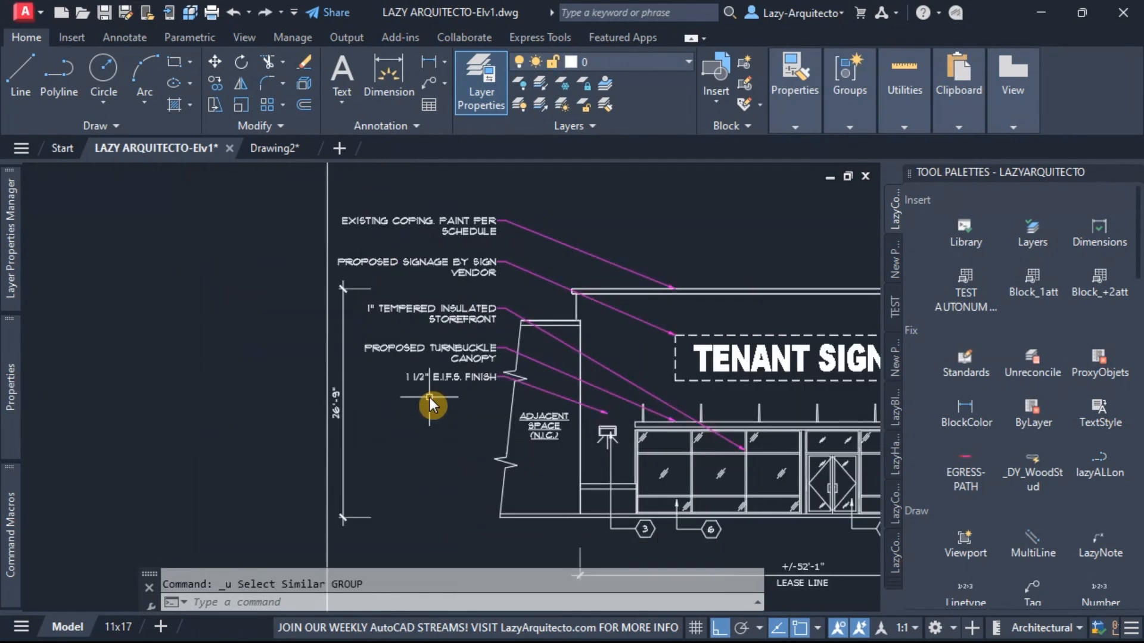
{"action": "scroll", "coordinate": [375, 392], "scroll_direction": "down", "scroll_amount": 4}
{"action": "mouse_move", "coordinate": [375, 392]}
{"action": "middle_mouse_down"}
{"action": "mouse_move", "coordinate": [361, 356]}
{"action": "mouse_move", "coordinate": [413, 365]}
{"action": "middle_mouse_up"}
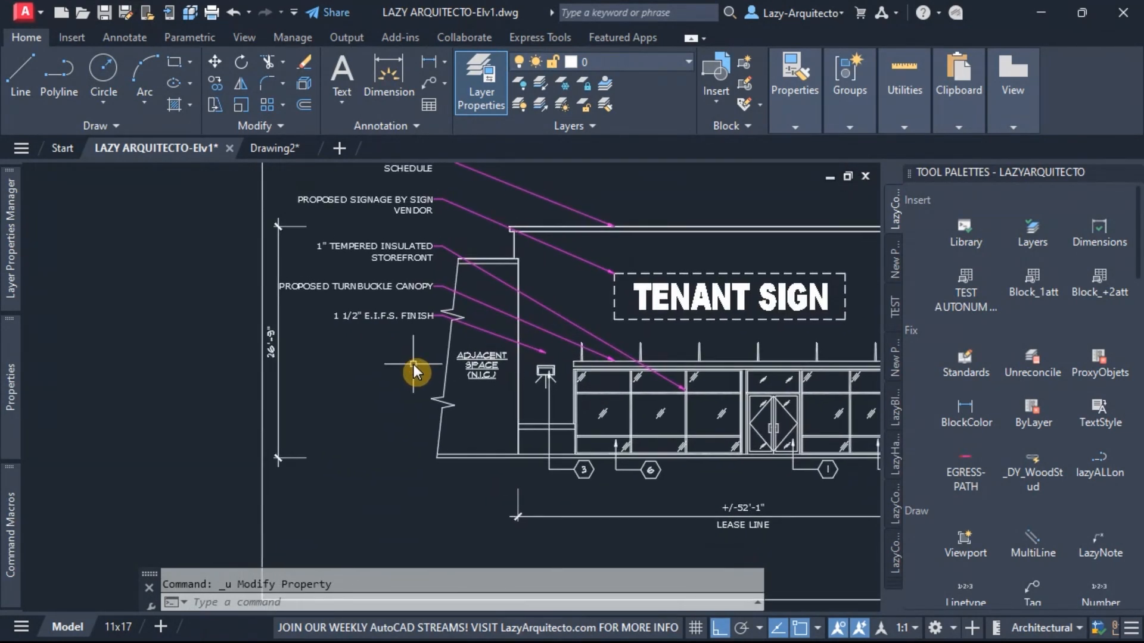
{"action": "key", "text": "Escape"}
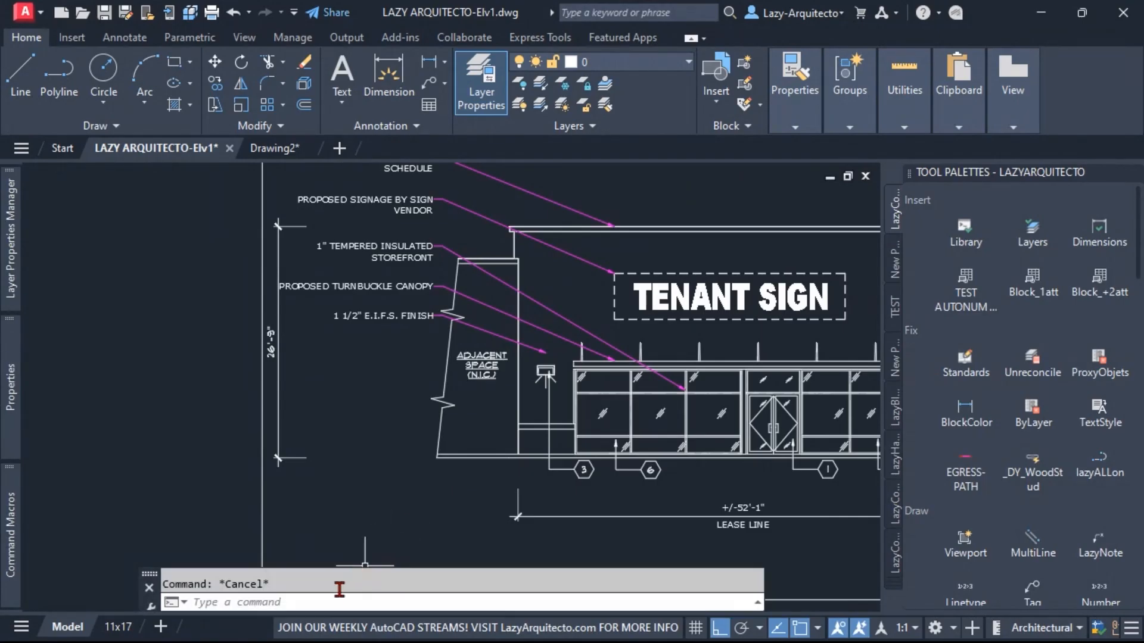
{"action": "middle_click_drag", "start_coordinate": [474, 545], "coordinate": [402, 516]}
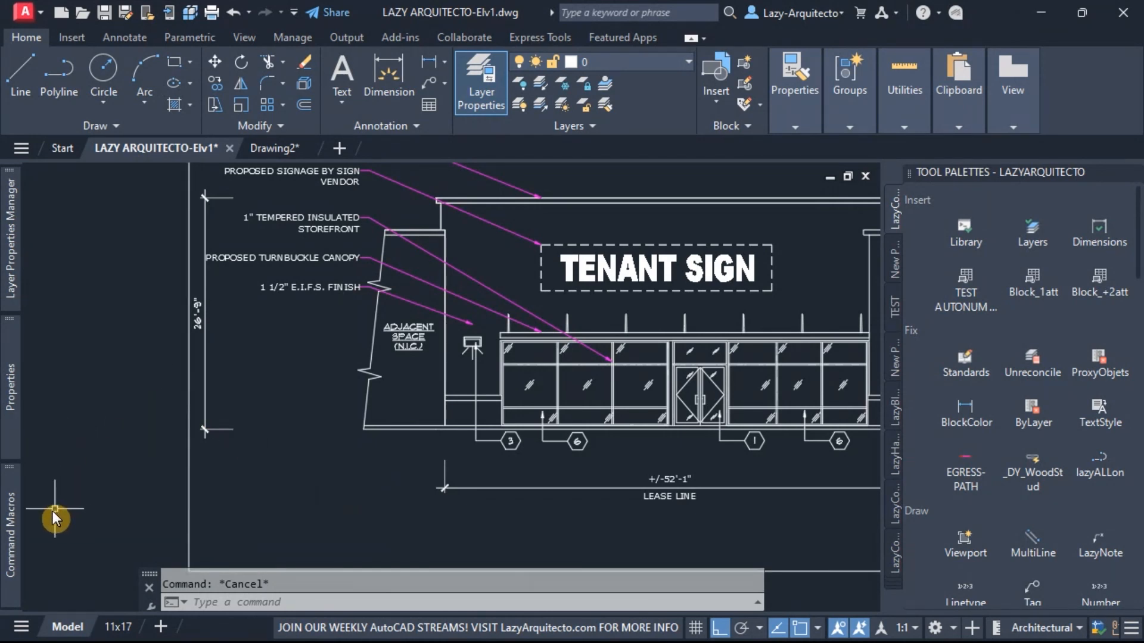
Run the OPTCHPROP command and select all objects in the drawing for the property change
{"action": "mouse_move", "coordinate": [12, 518]}
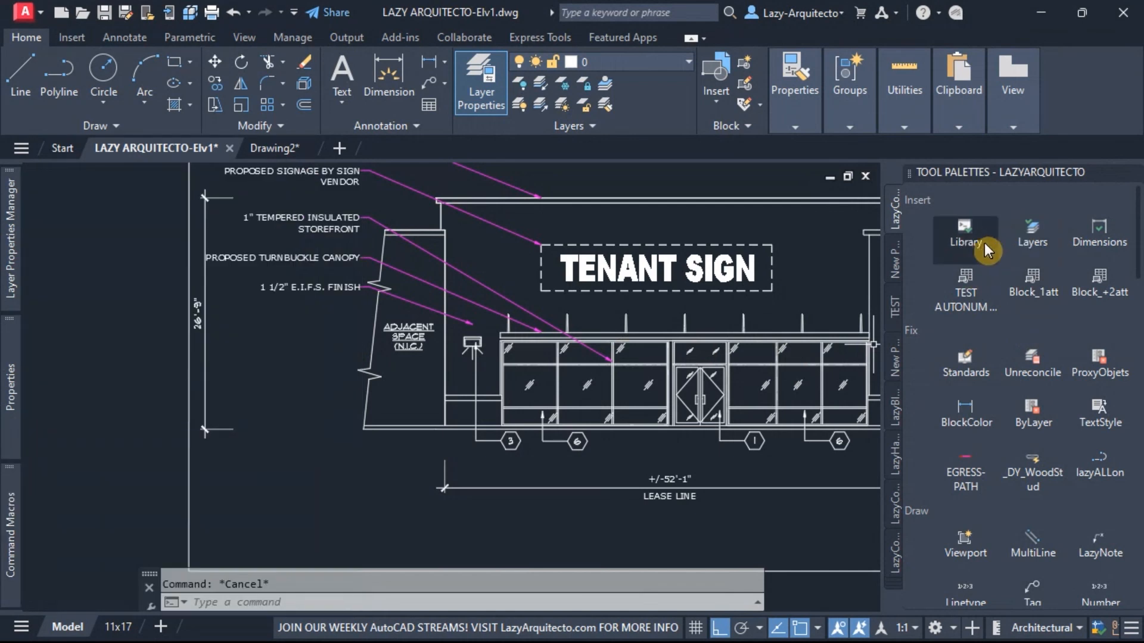
{"action": "left_click", "coordinate": [228, 603]}
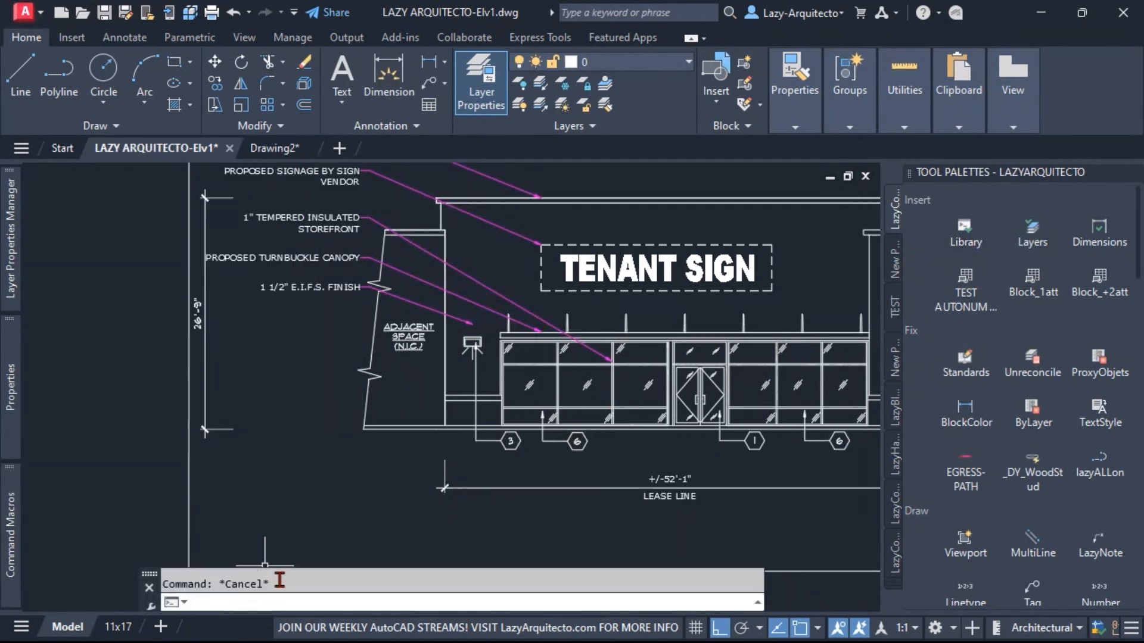
{"action": "left_click", "coordinate": [266, 600]}
{"action": "type", "text": "opTCH"}
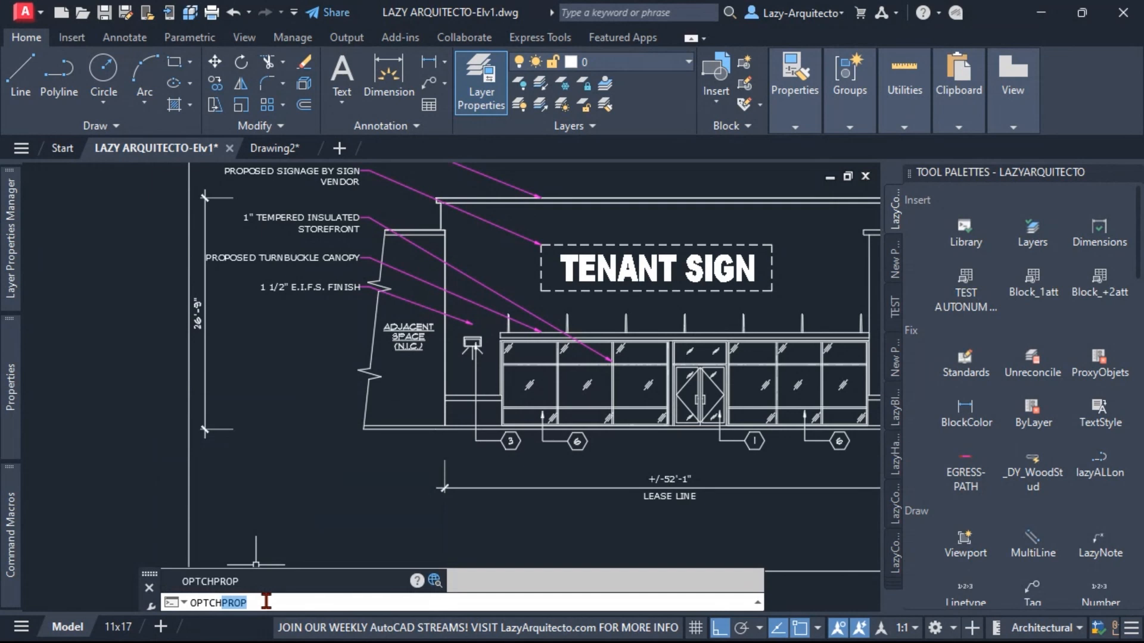
{"action": "type", "text": "PROP"}
{"action": "key", "text": "Return"}
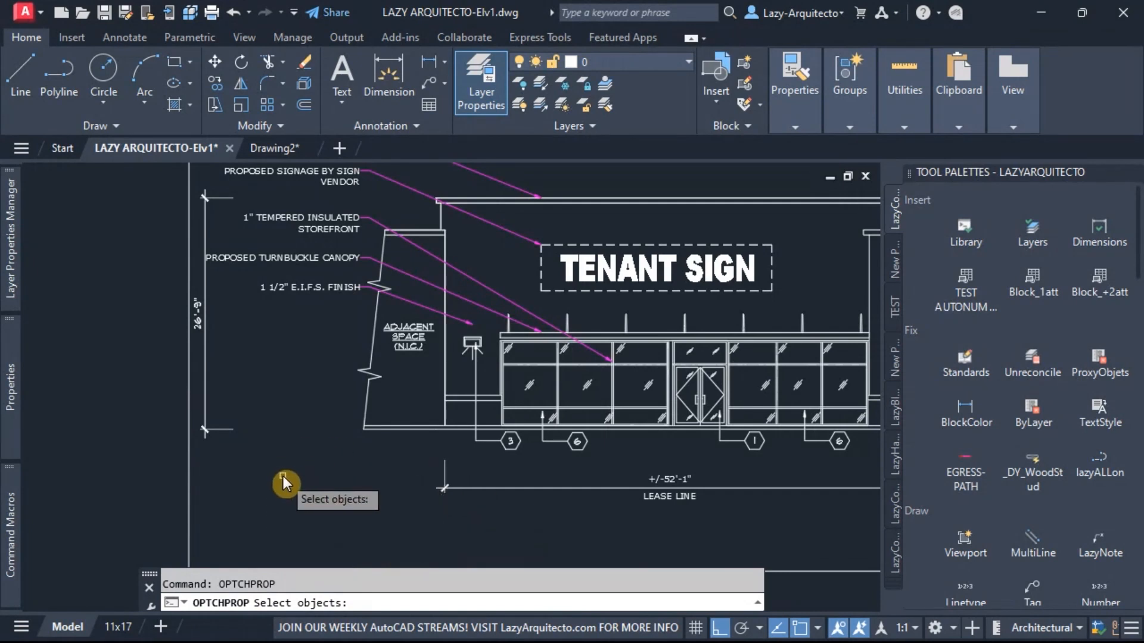
{"action": "scroll", "coordinate": [282, 448], "scroll_direction": "down", "scroll_amount": 3}
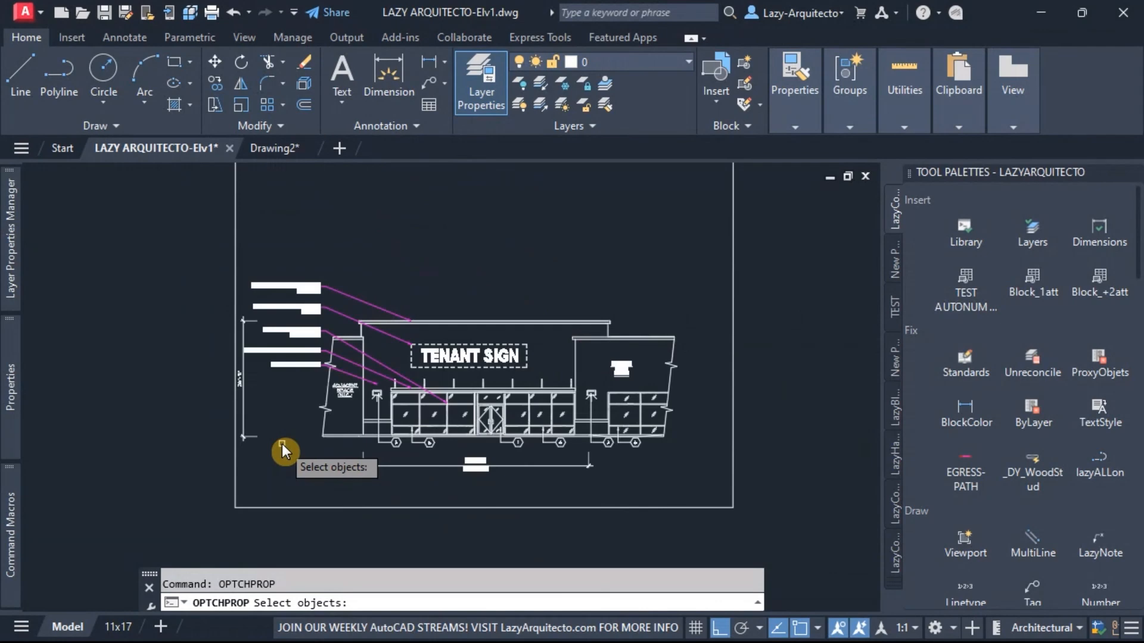
{"action": "scroll", "coordinate": [322, 398], "scroll_direction": "up", "scroll_amount": 3}
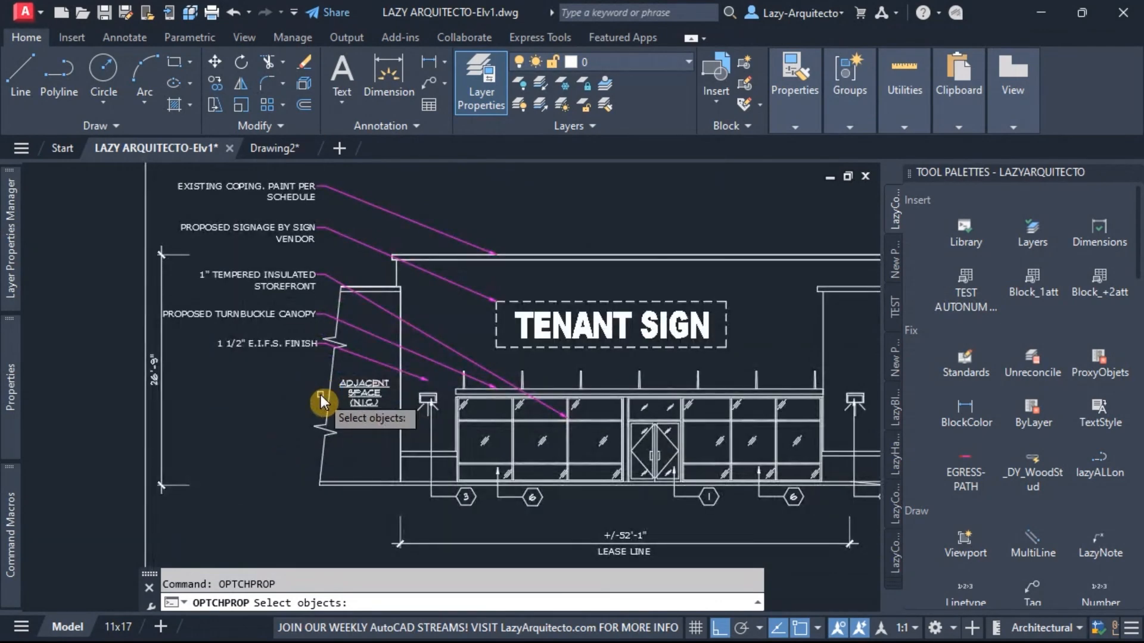
{"action": "scroll", "coordinate": [319, 395], "scroll_direction": "down", "scroll_amount": 3}
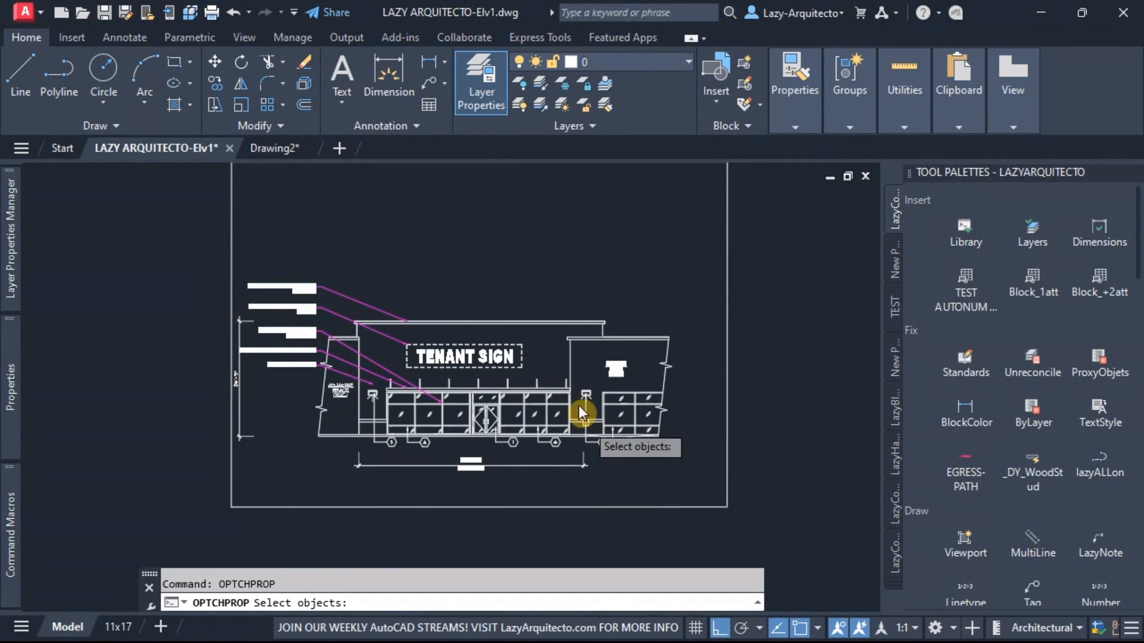
{"action": "type", "text": "al"}
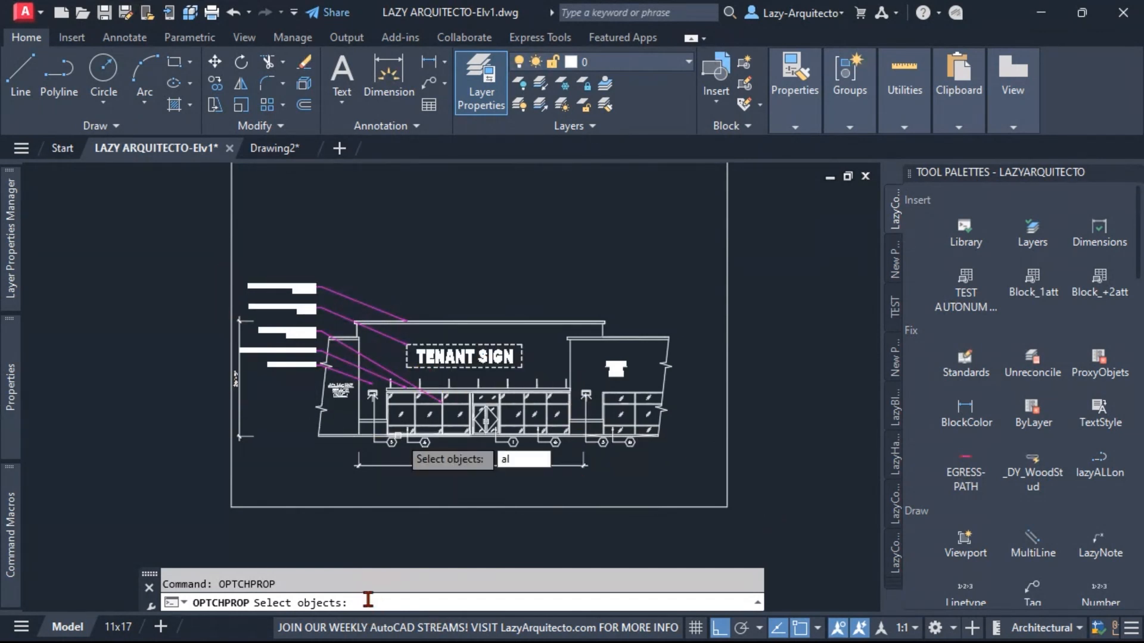
{"action": "type", "text": "l"}
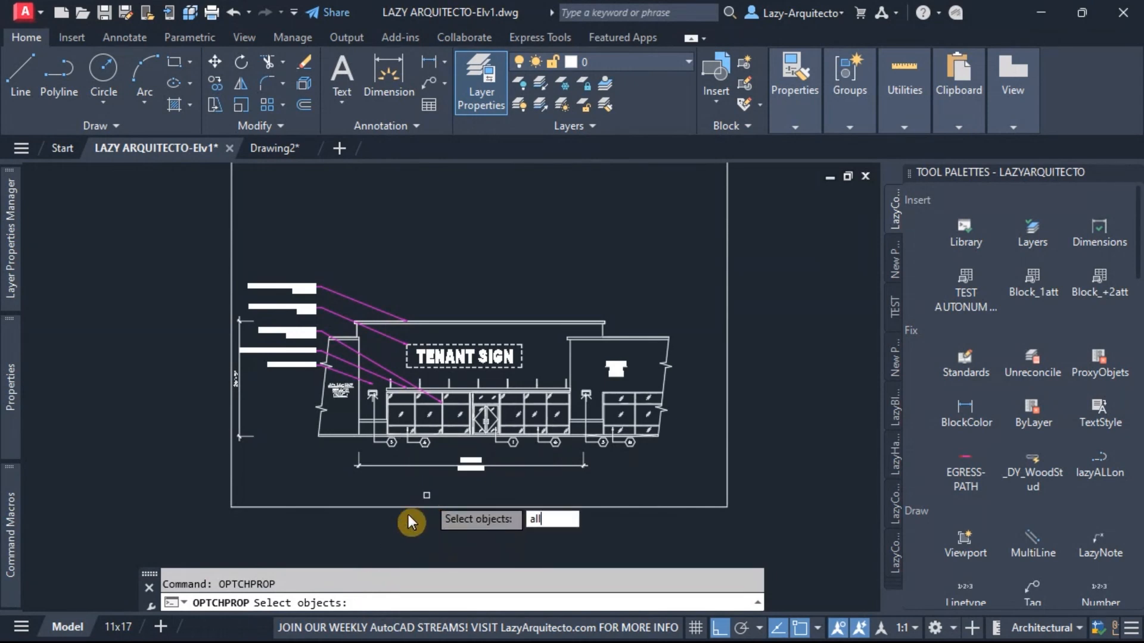
{"action": "key", "text": "Return"}
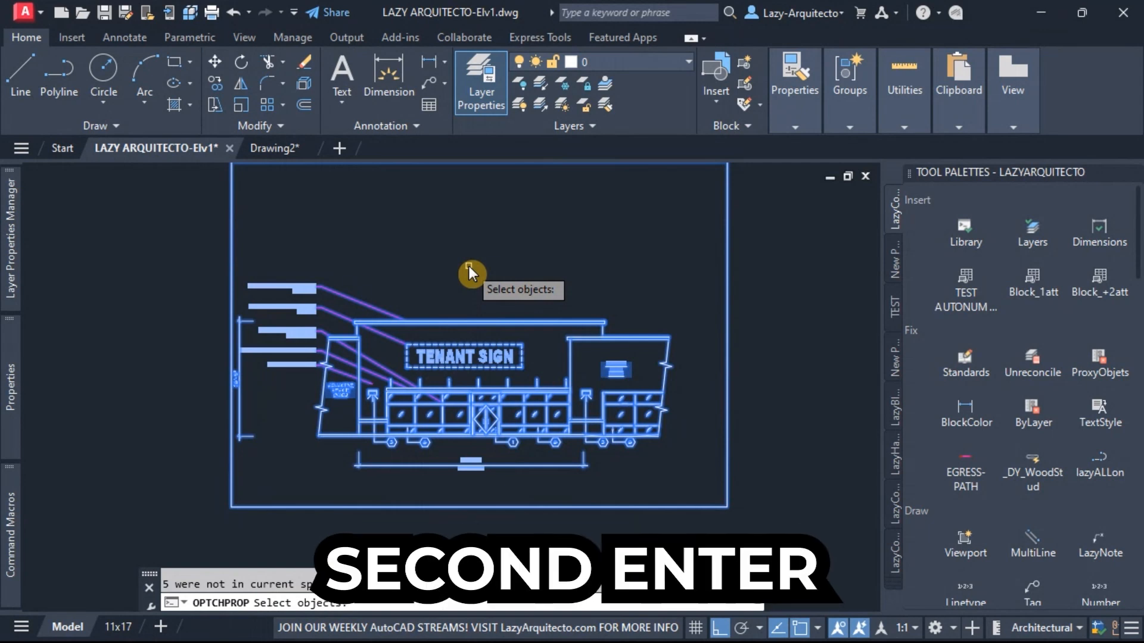
{"action": "key", "text": "Return"}
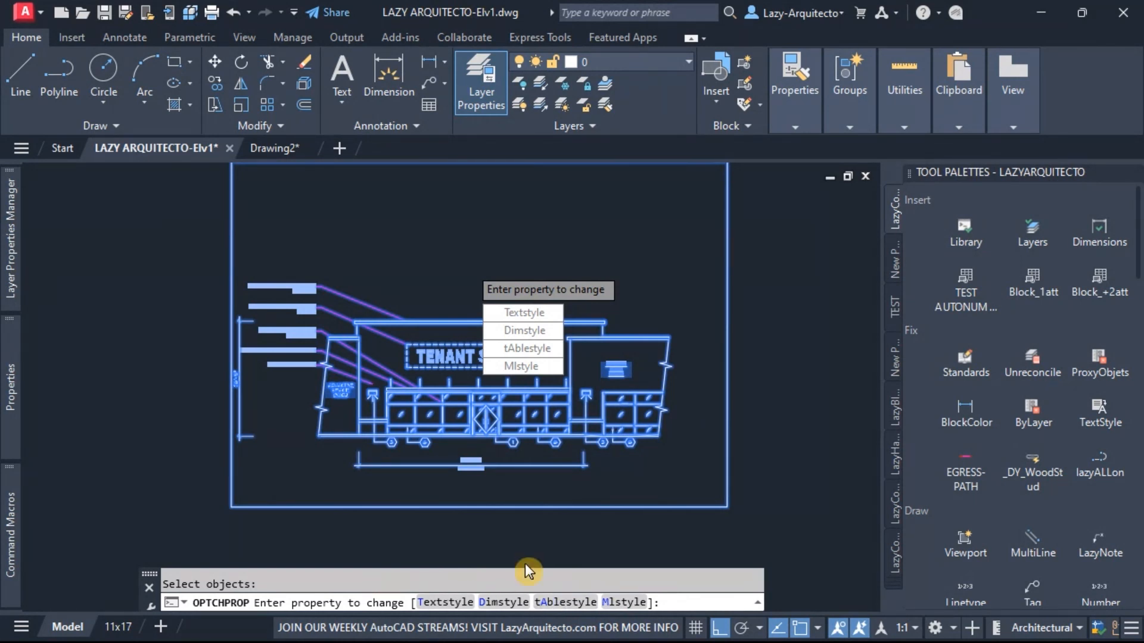
Change the Textstyle property of the selected objects to ARCHISTYLE and finish the OPTCHPROP command
{"action": "mouse_move", "coordinate": [18, 465]}
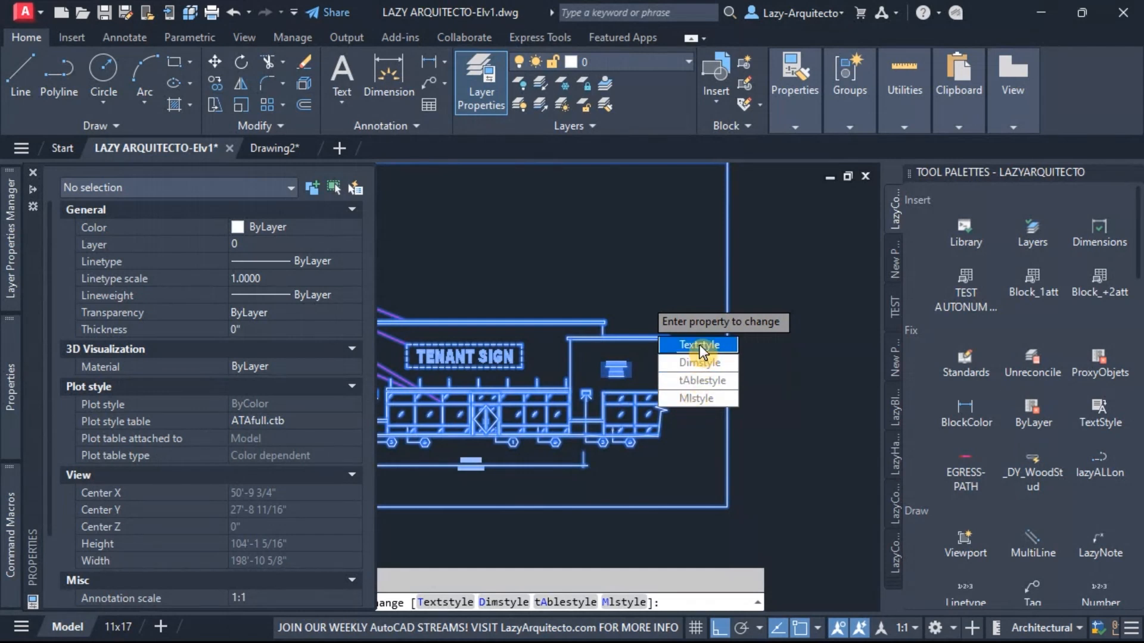
{"action": "left_click", "coordinate": [678, 602]}
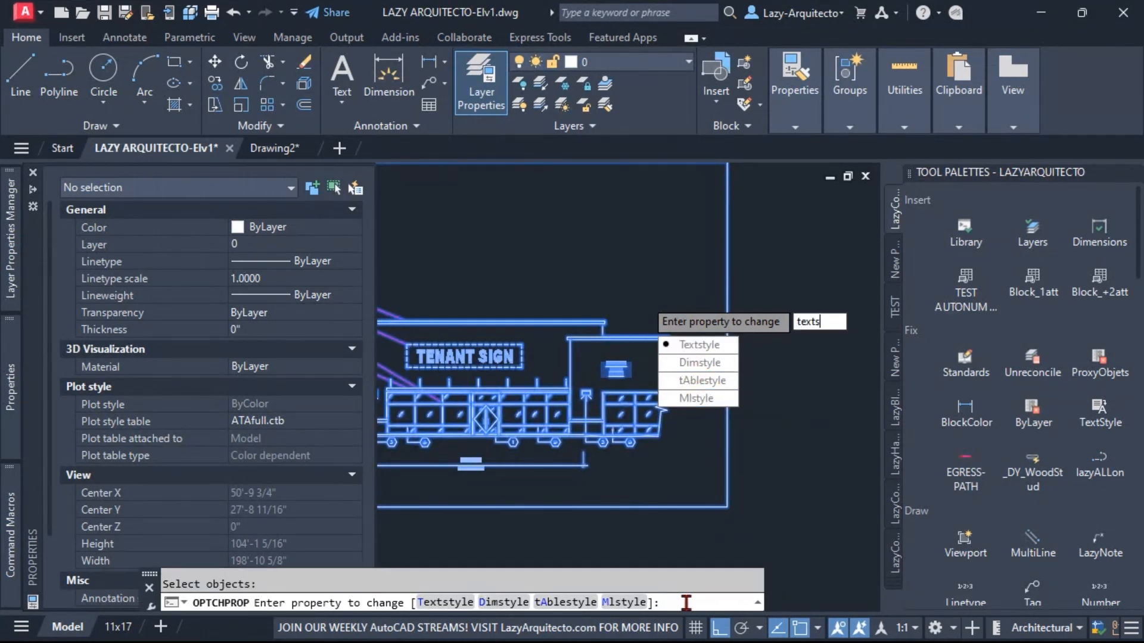
{"action": "type", "text": "tyle"}
{"action": "key", "text": "Return"}
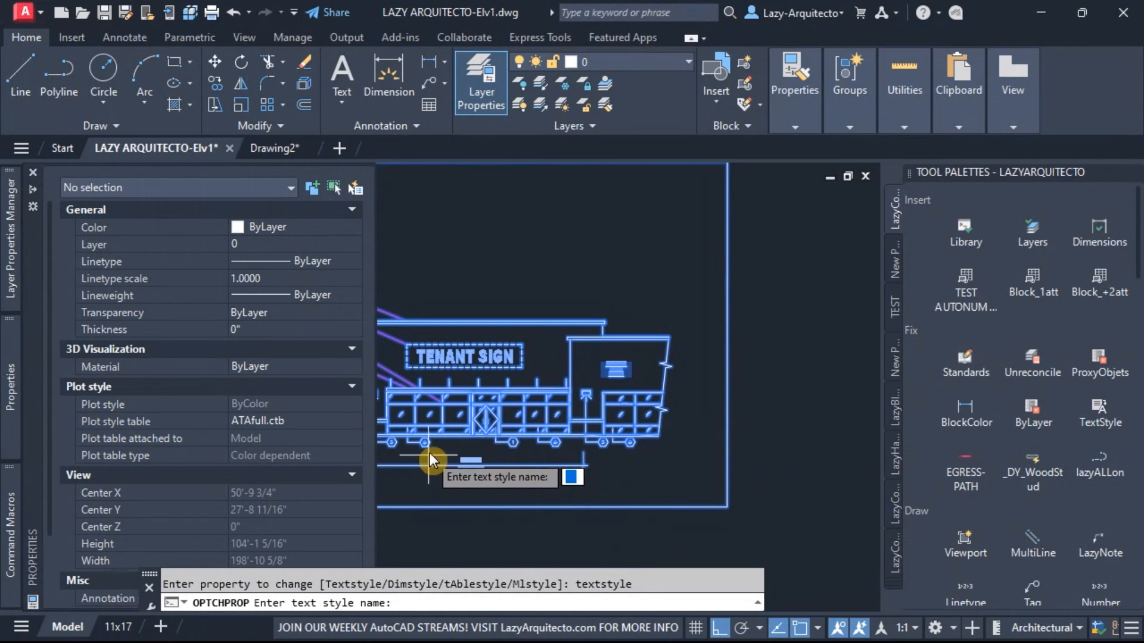
{"action": "middle_click_drag", "start_coordinate": [432, 448], "coordinate": [600, 487]}
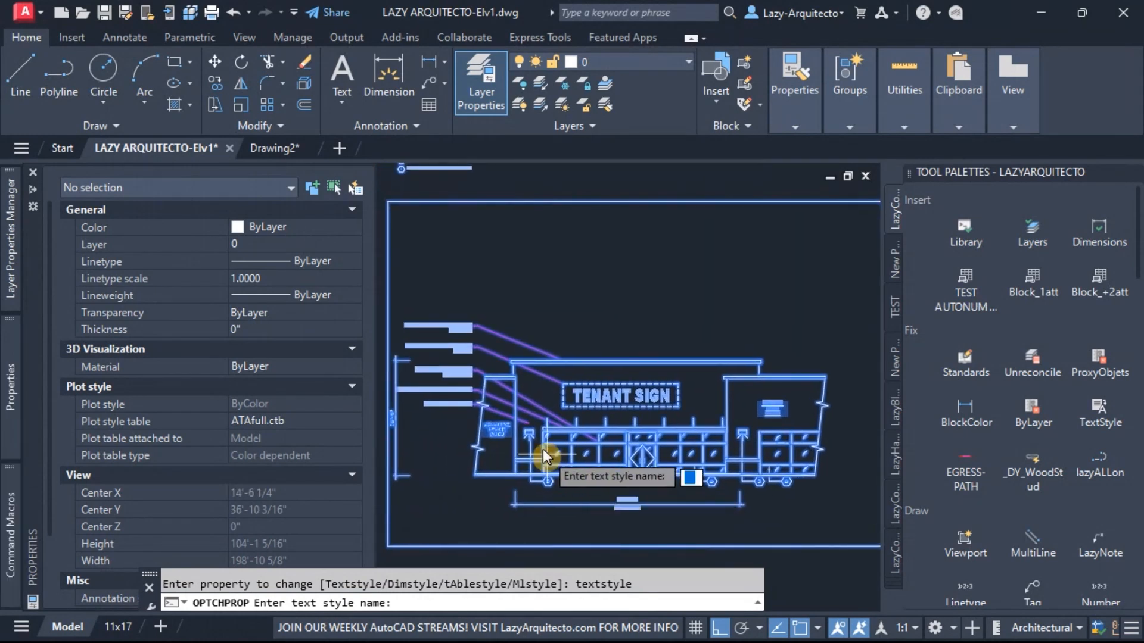
{"action": "type", "text": "a"}
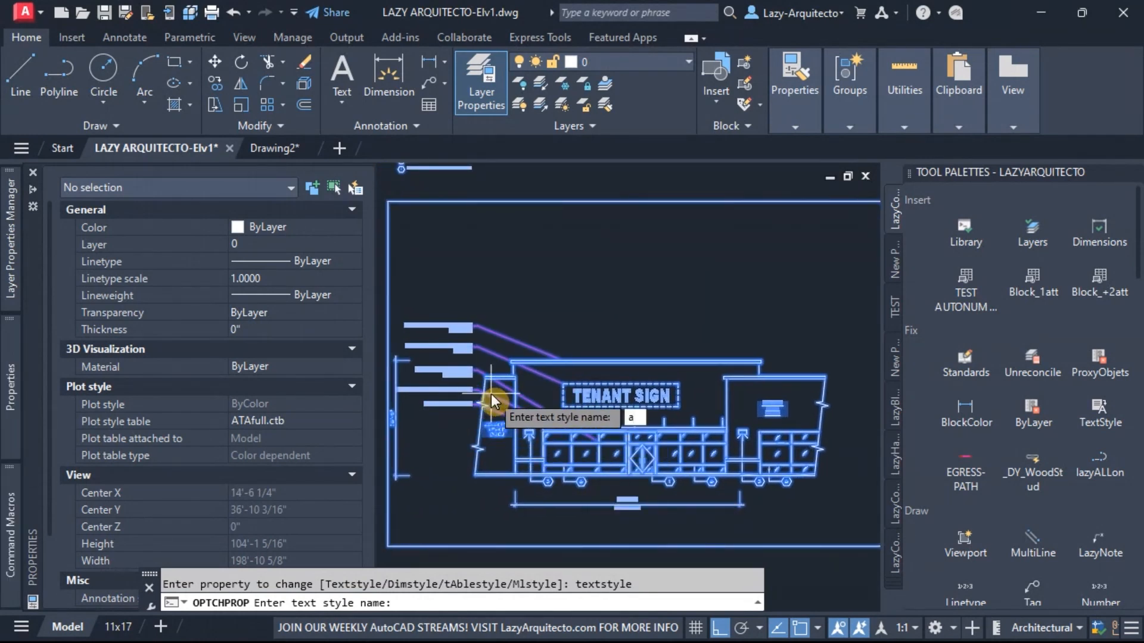
{"action": "key", "text": "BackSpace"}
{"action": "type", "text": "ARCHI"}
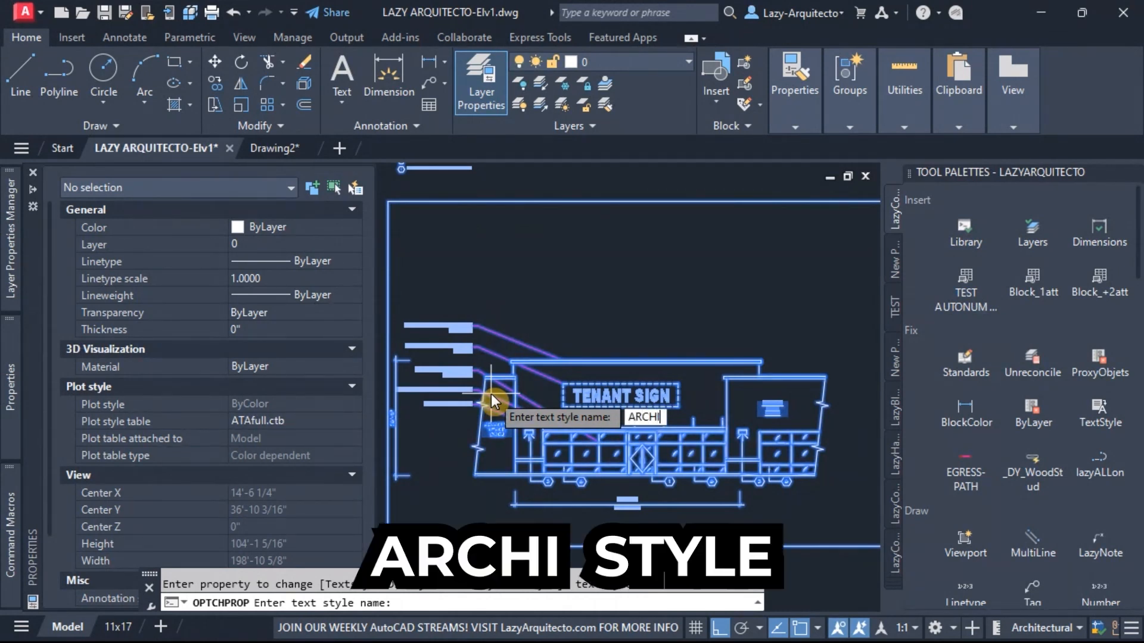
{"action": "type", "text": "STYLE"}
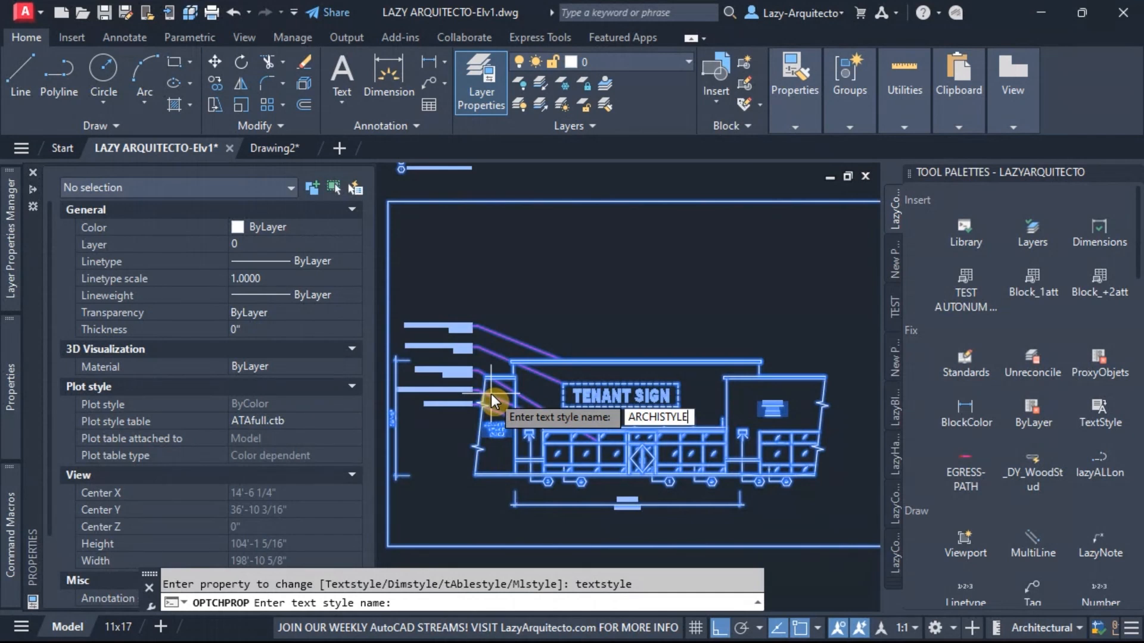
{"action": "key", "text": "Return"}
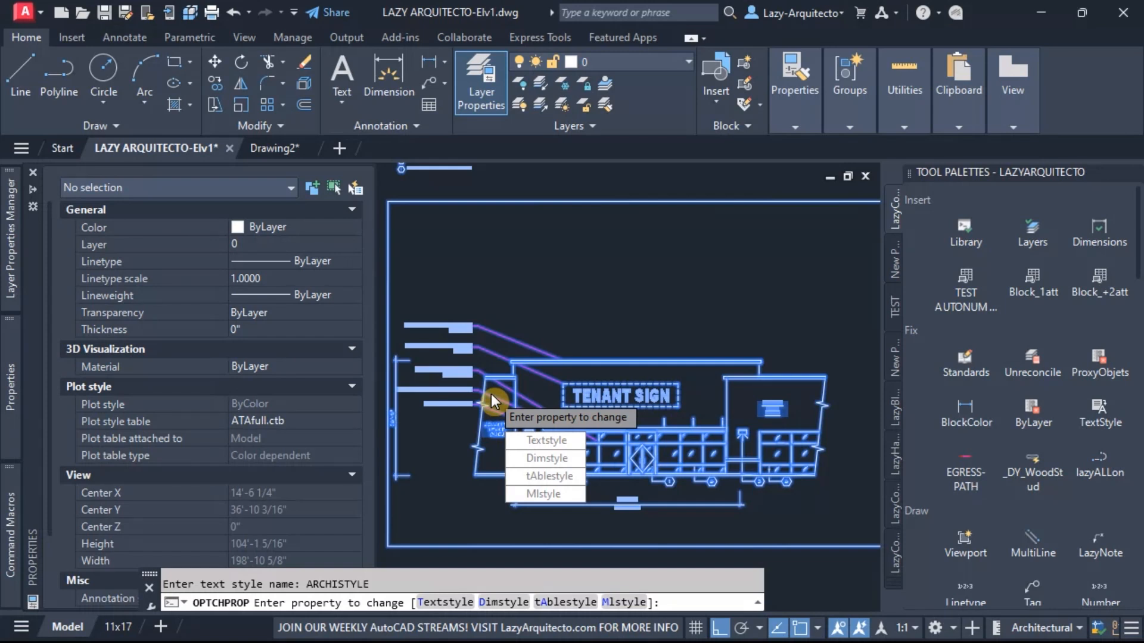
{"action": "key", "text": "Return"}
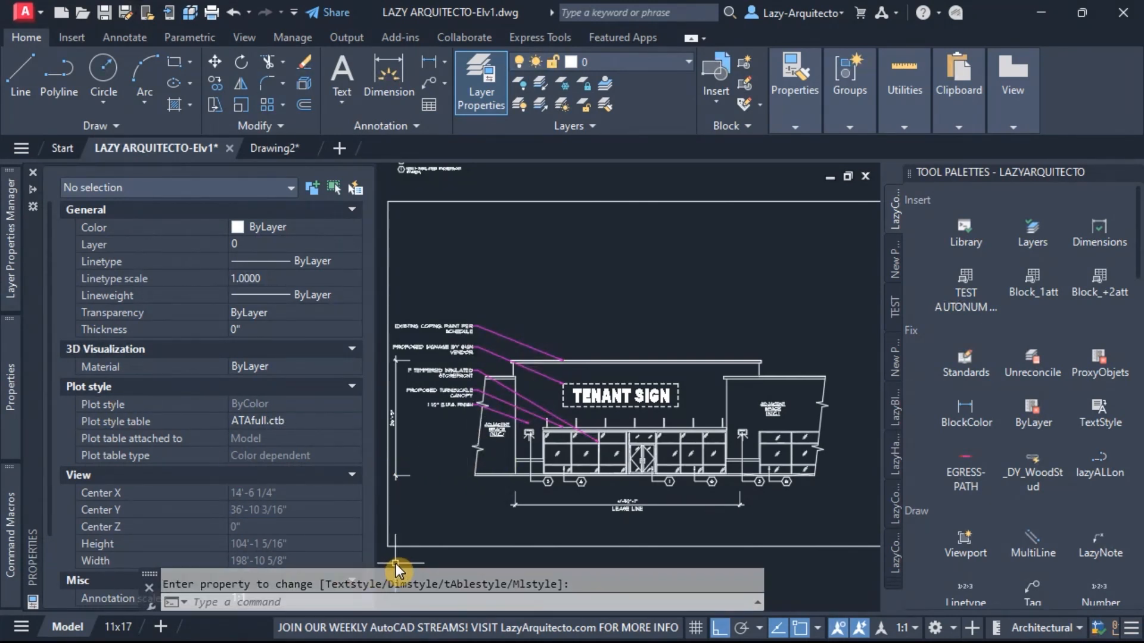
Enlarge the command history and highlight the recorded OPTCHPROP sequence from the command name through its final prompt
{"action": "mouse_move", "coordinate": [424, 567]}
{"action": "left_mouse_down"}
{"action": "mouse_move", "coordinate": [463, 298]}
{"action": "mouse_move", "coordinate": [465, 480]}
{"action": "left_mouse_up"}
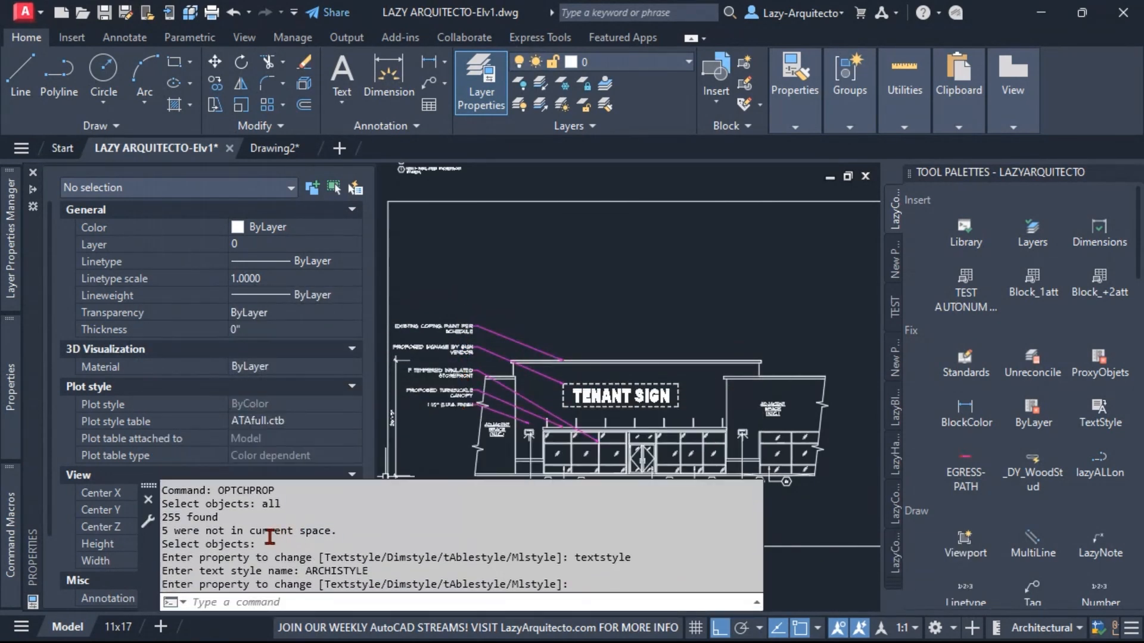
{"action": "left_click_drag", "start_coordinate": [218, 490], "coordinate": [531, 593]}
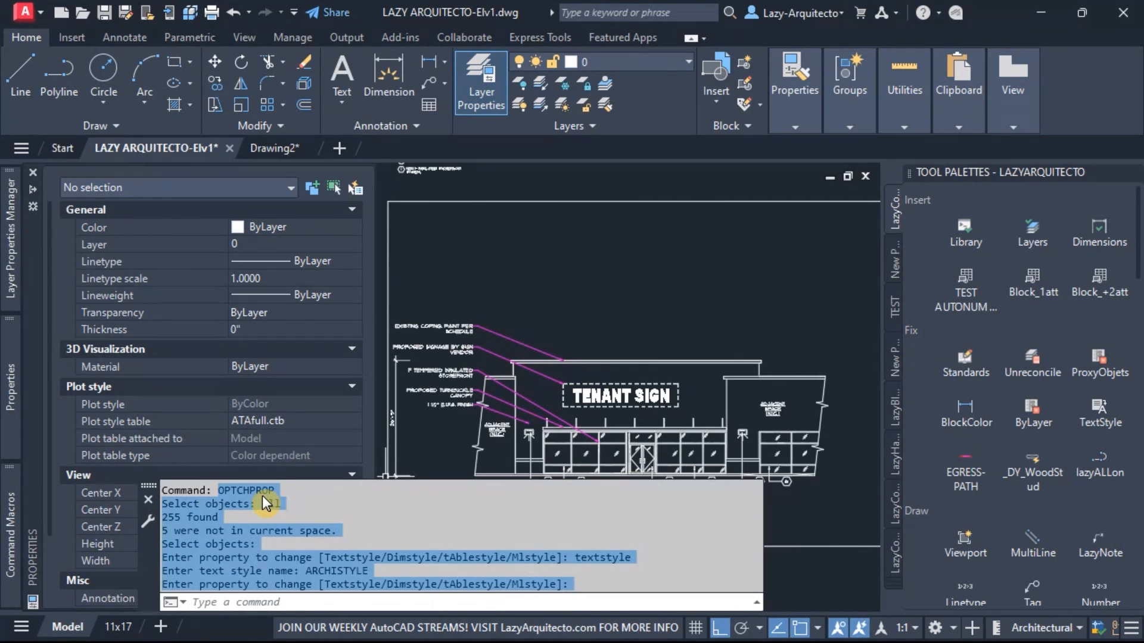
Copy the highlighted OPTCHPROP sequence from the command history and review its recorded lines in the Lesson plan document in Google Docs
{"action": "right_click", "coordinate": [204, 539]}
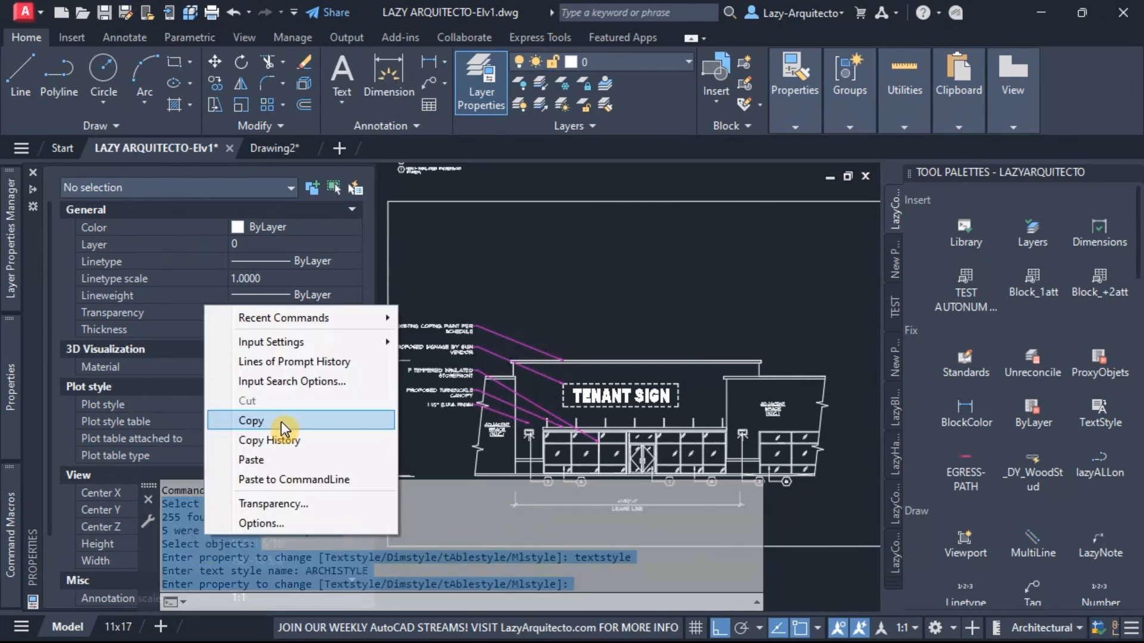
{"action": "left_click", "coordinate": [281, 422]}
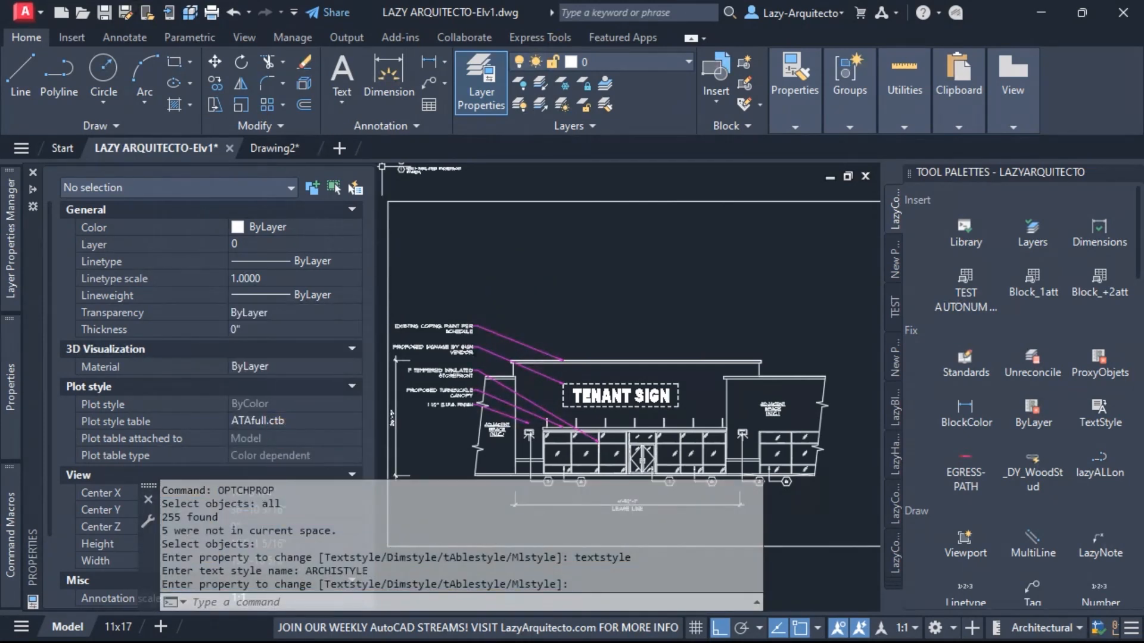
{"action": "key", "text": "alt+Tab"}
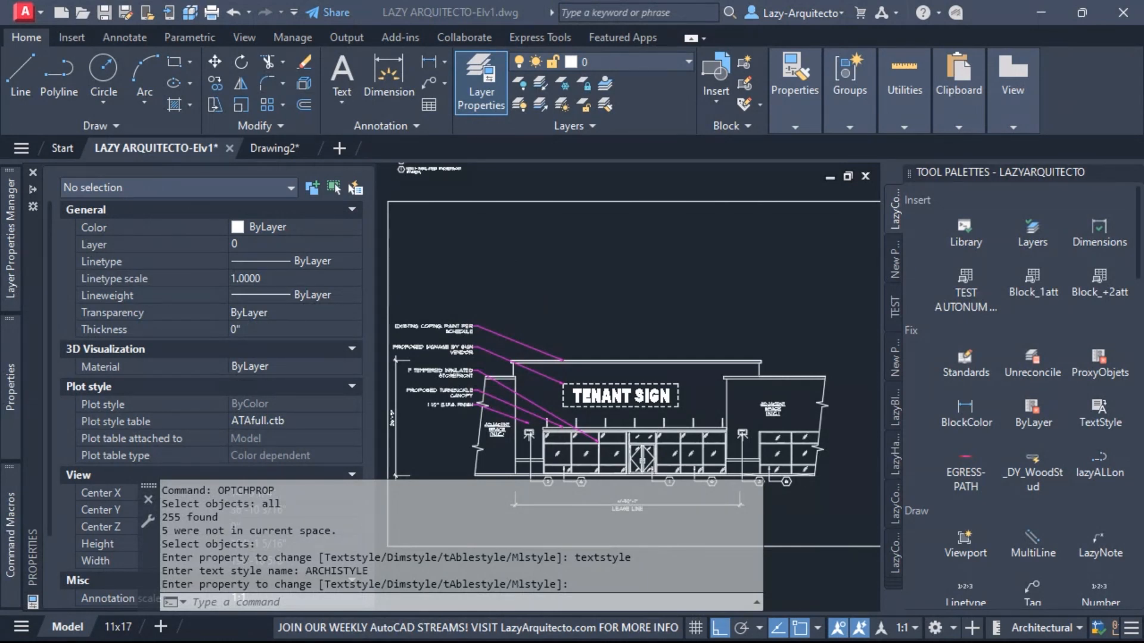
{"action": "left_click_drag", "start_coordinate": [238, 0], "coordinate": [609, 0]}
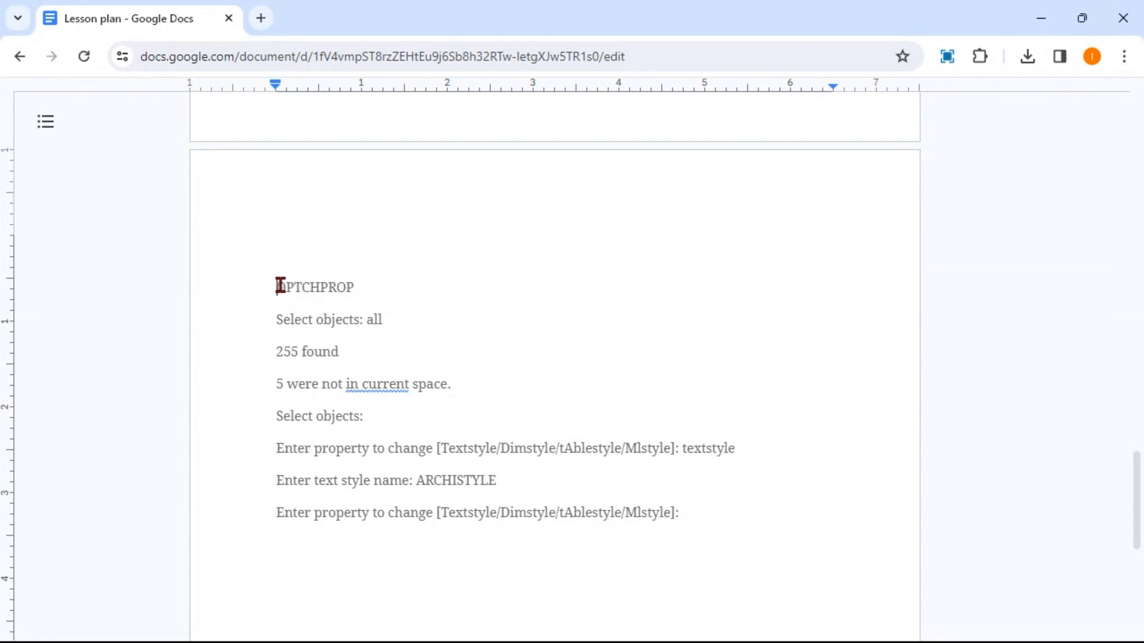
{"action": "left_click_drag", "start_coordinate": [273, 288], "coordinate": [698, 509]}
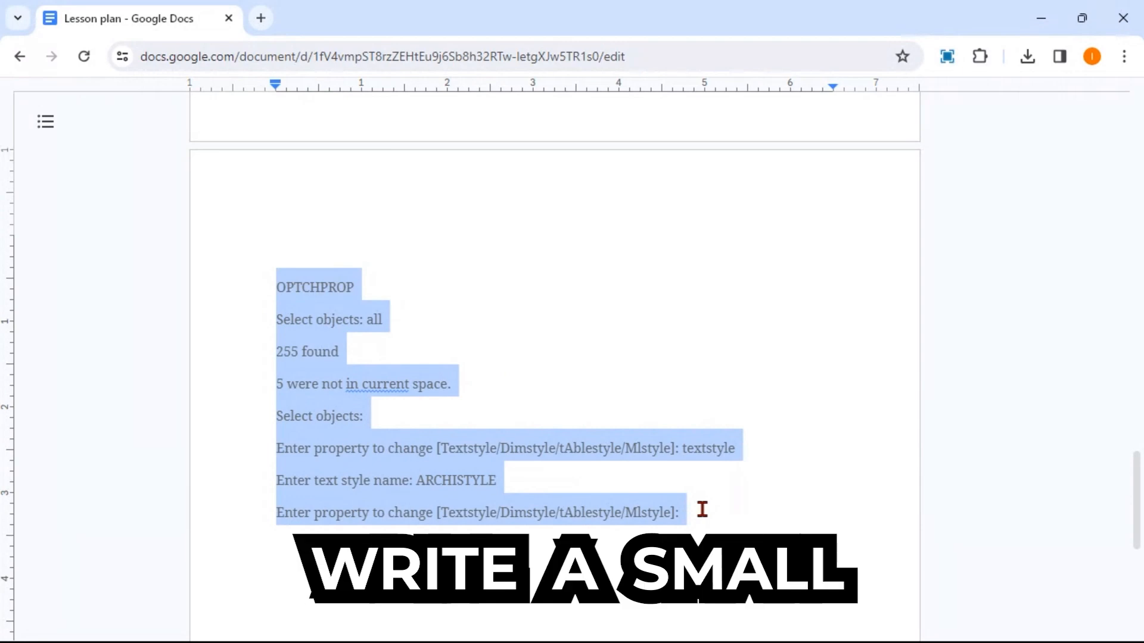
{"action": "left_click", "coordinate": [421, 287]}
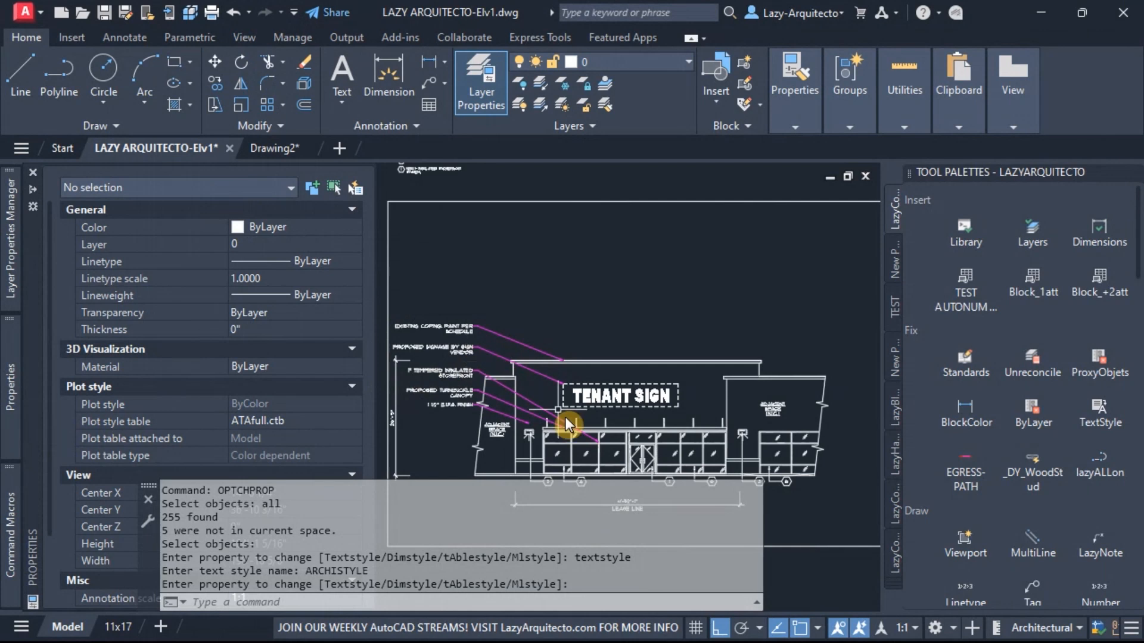
Switch back to AutoCAD and open the saved TEST4 command macro in the Command Macro Editor
{"action": "left_click", "coordinate": [13, 508]}
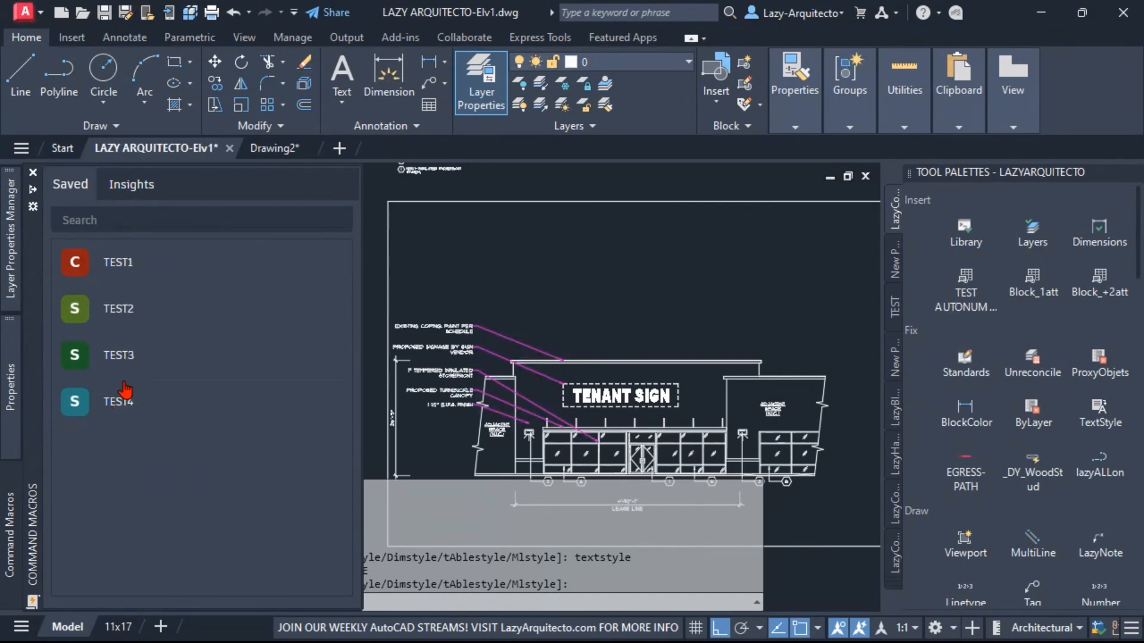
{"action": "left_click", "coordinate": [130, 189]}
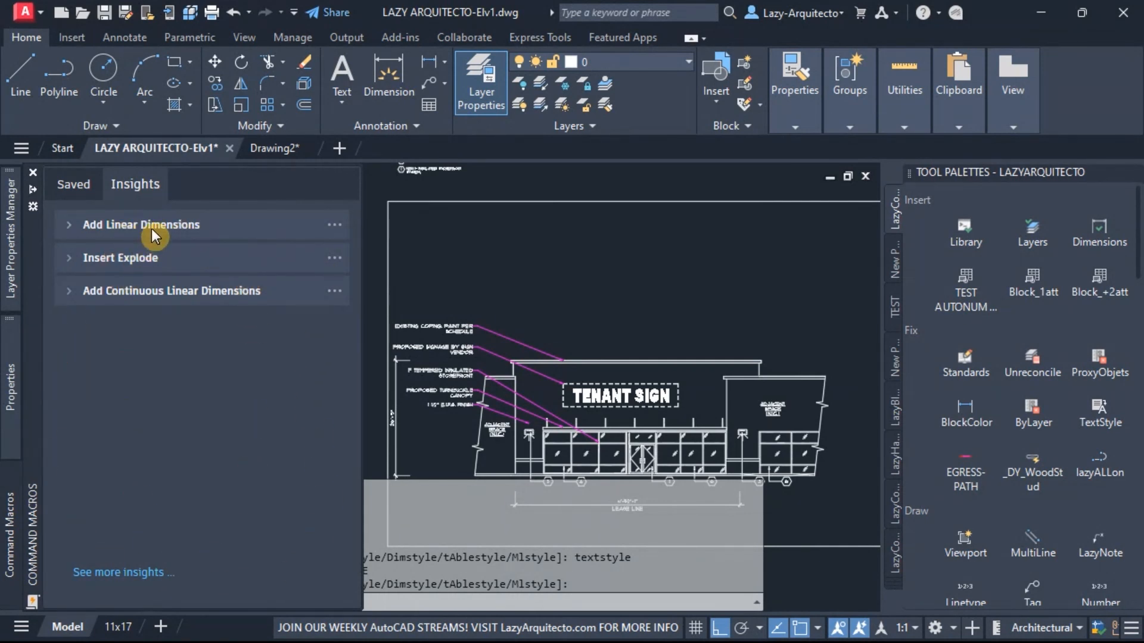
{"action": "left_click", "coordinate": [85, 185]}
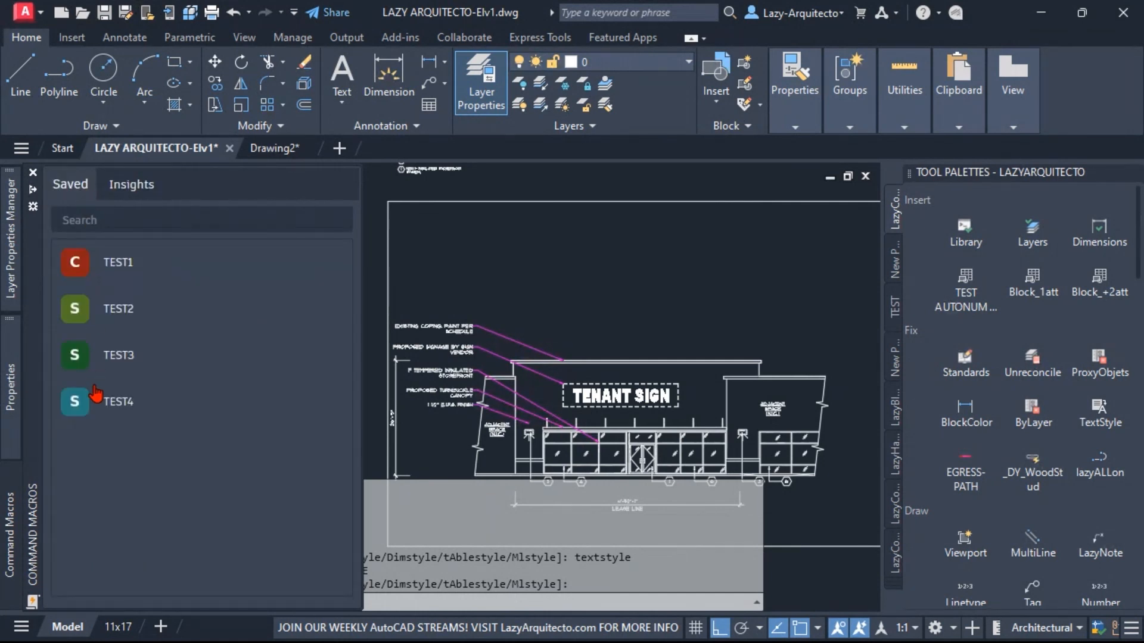
{"action": "right_click", "coordinate": [123, 400]}
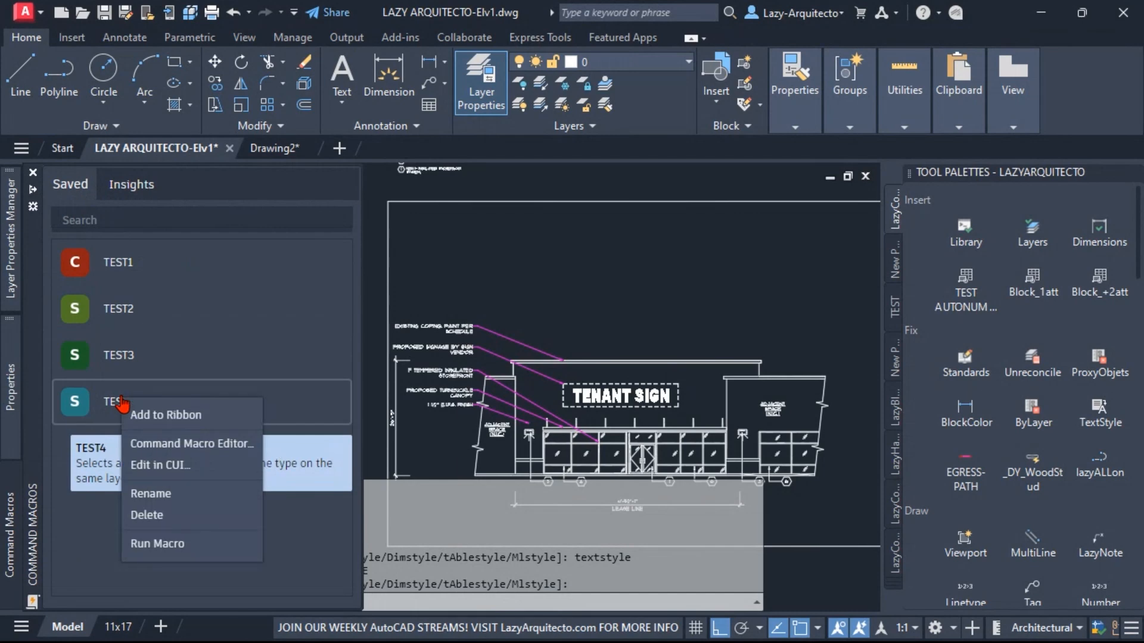
{"action": "left_click", "coordinate": [158, 442]}
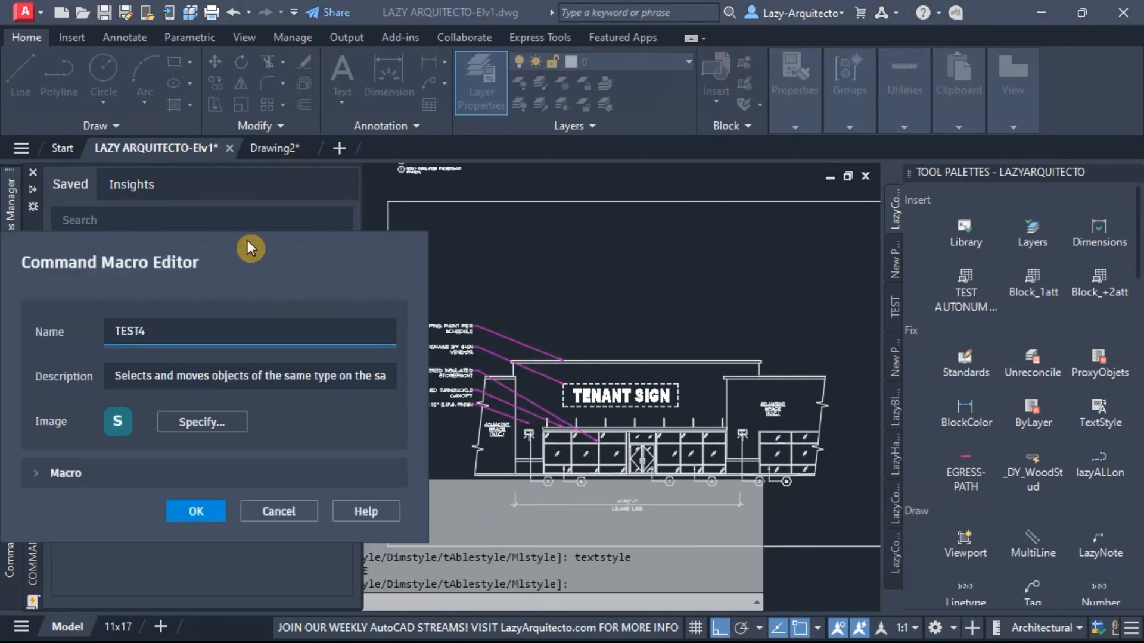
{"action": "left_click_drag", "start_coordinate": [248, 241], "coordinate": [621, 208]}
Rename the macro to TextStyleChange and open its image selection without choosing a file
{"action": "left_click_drag", "start_coordinate": [527, 300], "coordinate": [480, 295]}
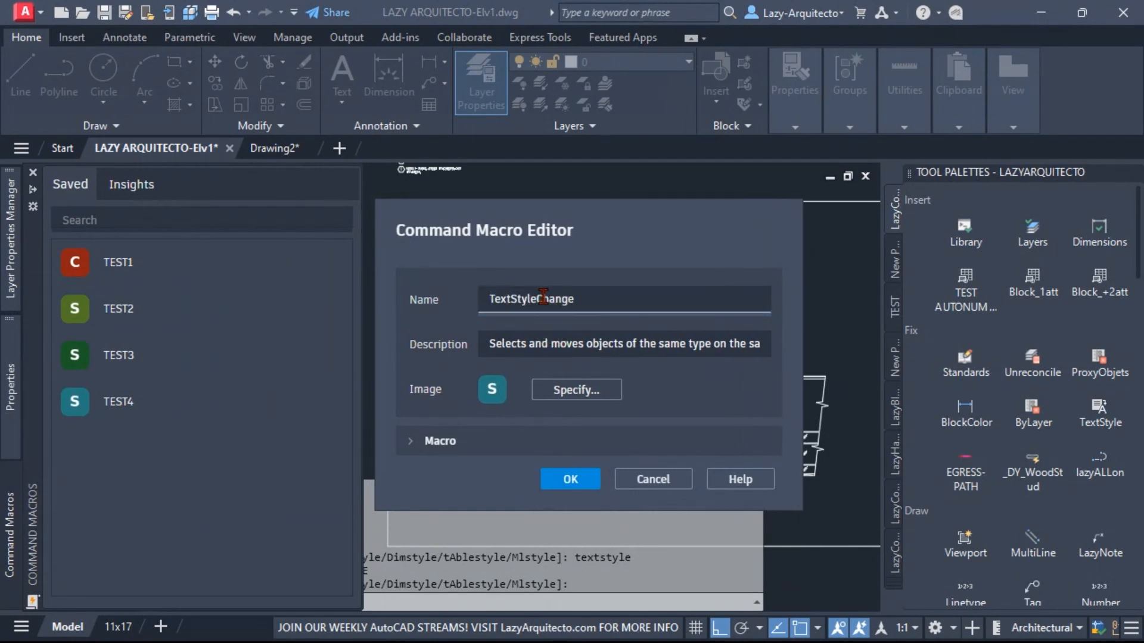
{"action": "key", "text": "ctrl+v"}
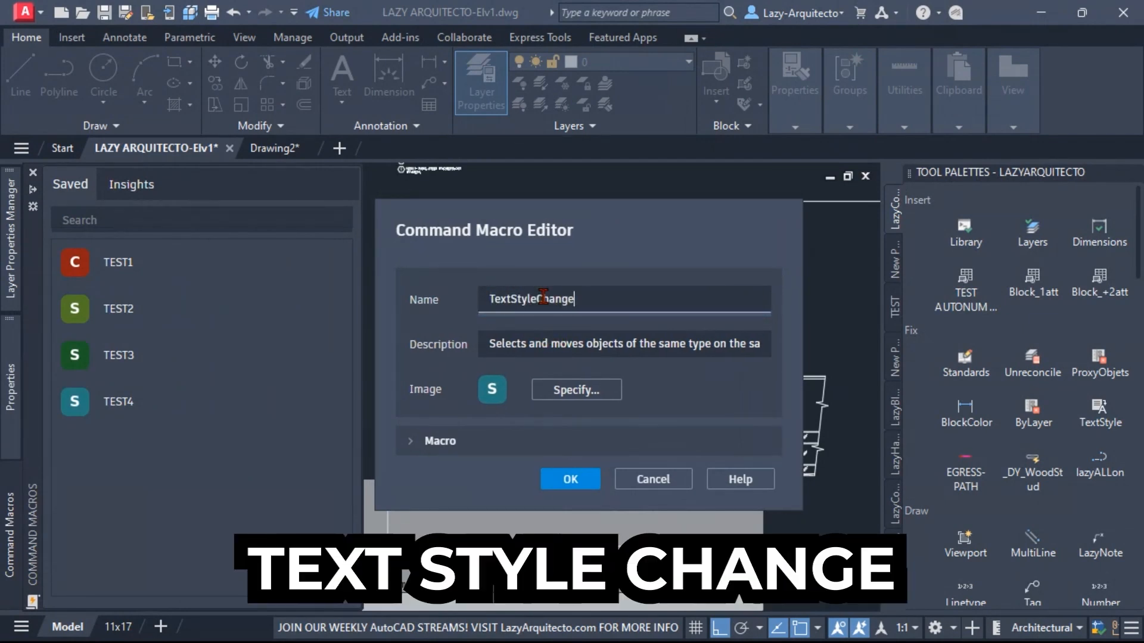
{"action": "left_click", "coordinate": [565, 391]}
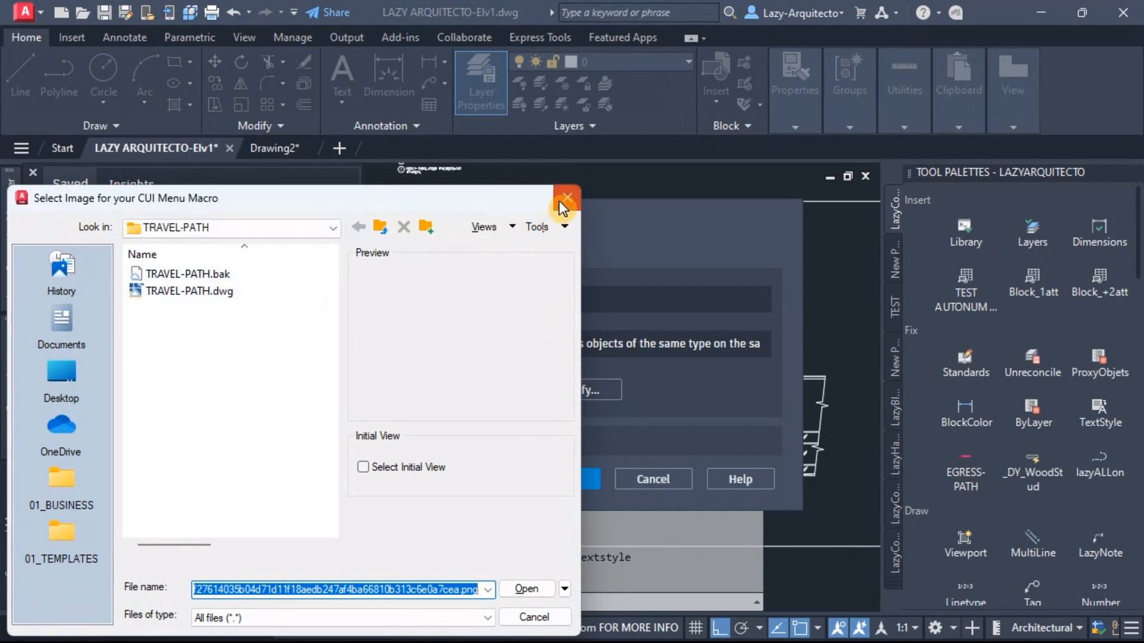
{"action": "left_click", "coordinate": [567, 197]}
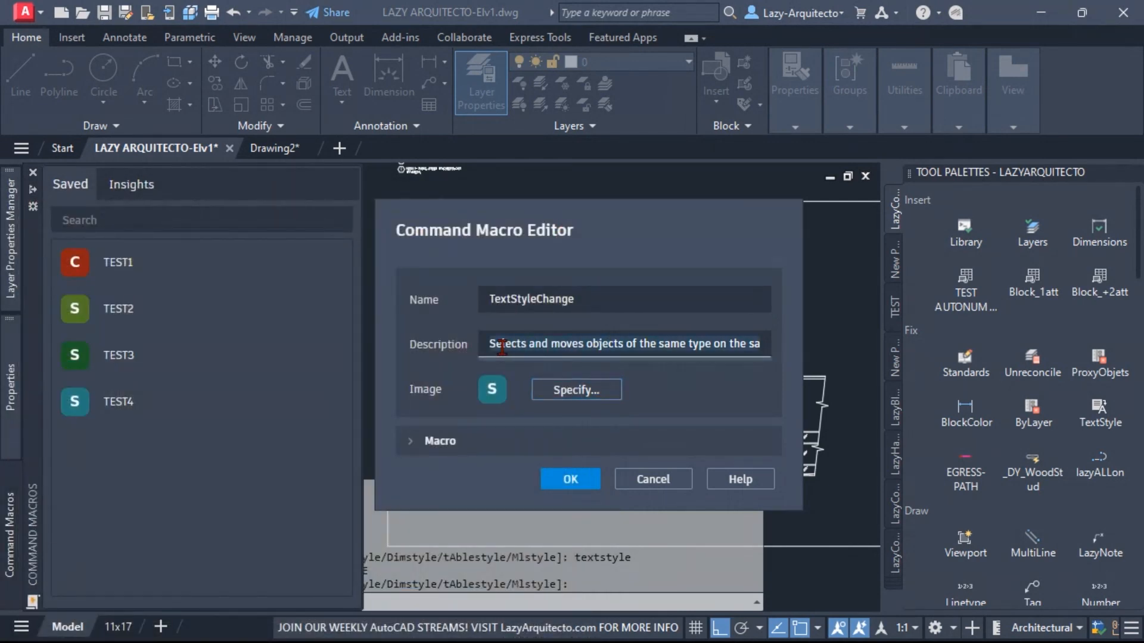
Replace the macro description with "This command change all text style in a drawing per your standard"
{"action": "triple_click", "coordinate": [538, 344]}
{"action": "key", "text": "BackSpace"}
{"action": "type", "text": "This command change all text style in a drawing per your sstandar"}
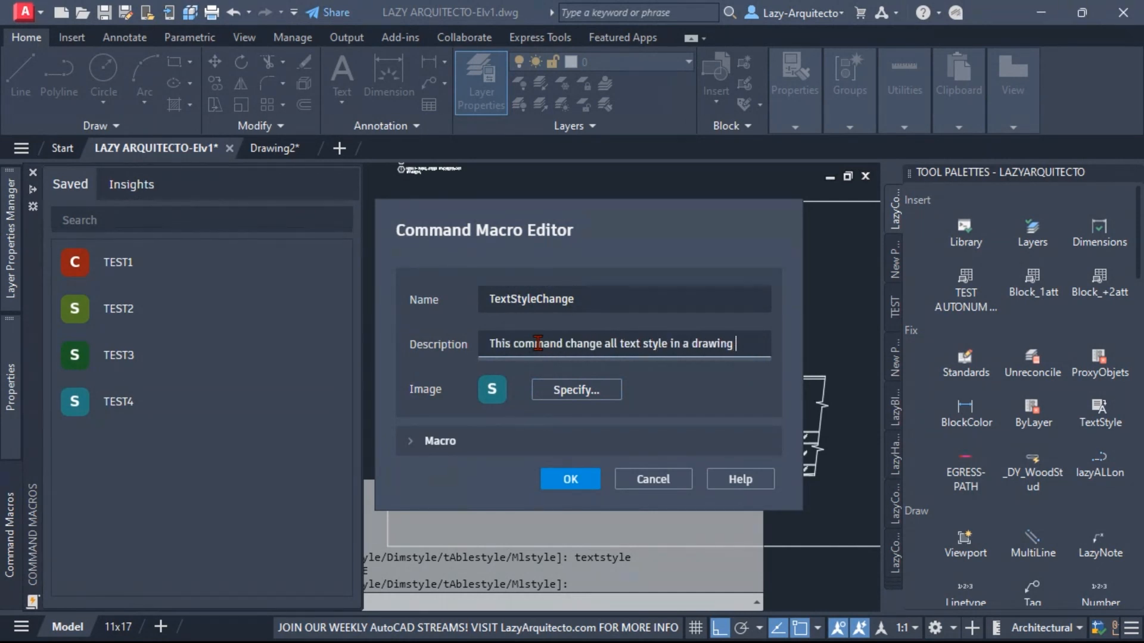
{"action": "key", "text": "BackSpace"}
{"action": "key", "text": "BackSpace"}
{"action": "key", "text": "BackSpace"}
{"action": "key", "text": "BackSpace"}
{"action": "key", "text": "BackSpace"}
{"action": "key", "text": "BackSpace"}
{"action": "key", "text": "BackSpace"}
{"action": "type", "text": "tandard"}
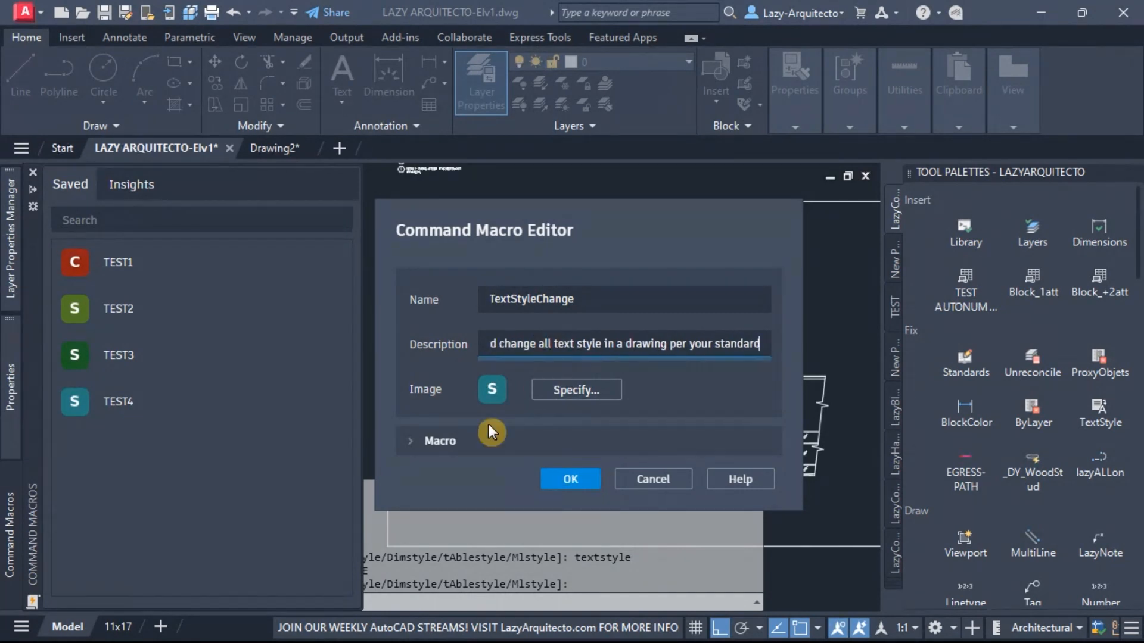
Expand the macro code and strip it down to the cancel prefix ^C^C
{"action": "left_click", "coordinate": [440, 441]}
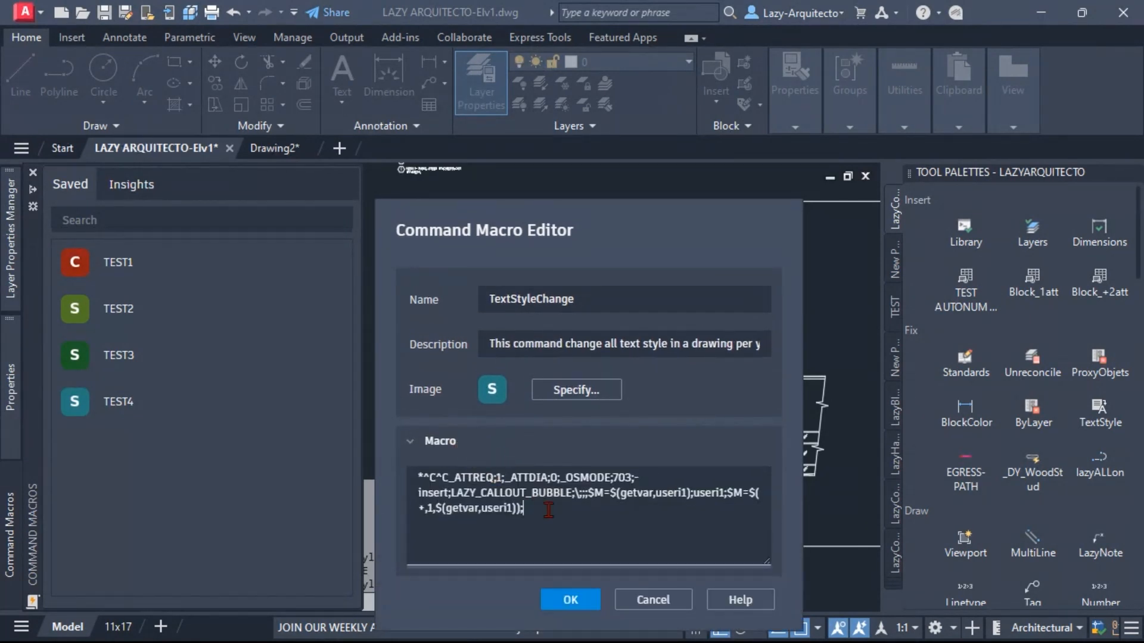
{"action": "left_click_drag", "start_coordinate": [524, 509], "coordinate": [408, 484]}
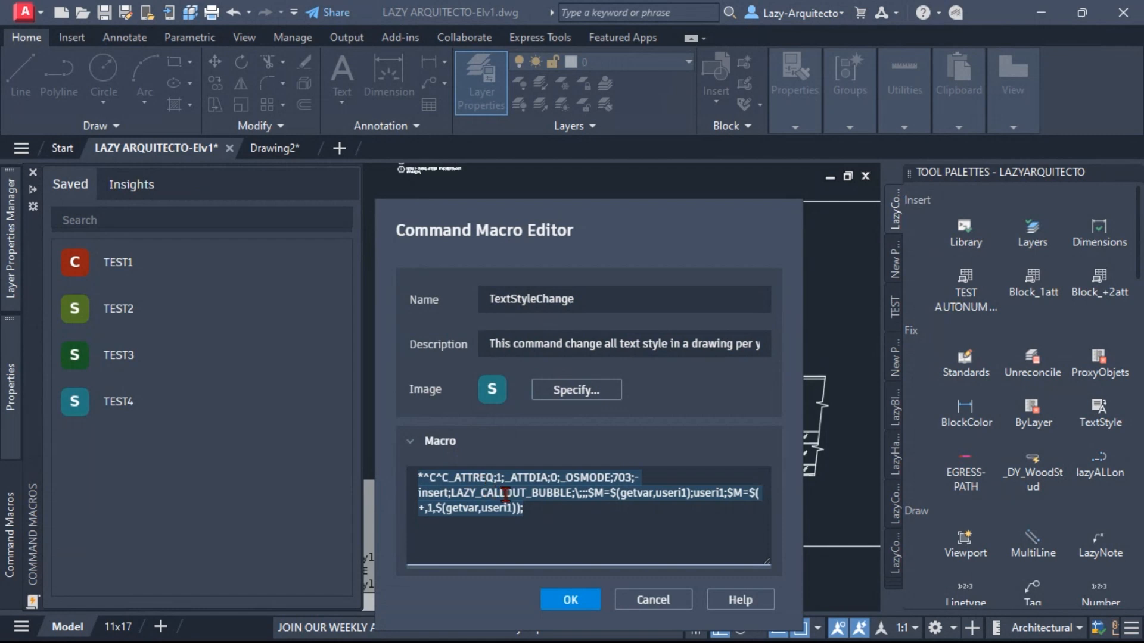
{"action": "left_click_drag", "start_coordinate": [539, 512], "coordinate": [448, 477]}
{"action": "key", "text": "Delete"}
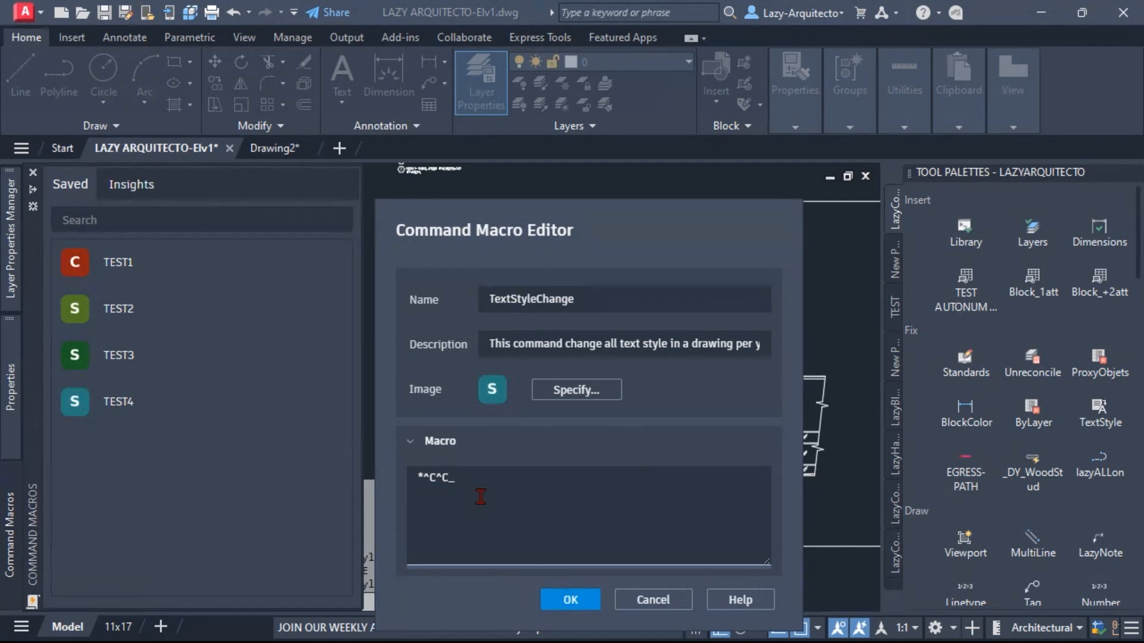
{"action": "left_click", "coordinate": [424, 479]}
{"action": "key", "text": "BackSpace"}
{"action": "left_click", "coordinate": [477, 478]}
{"action": "key", "text": "BackSpace"}
{"action": "left_click_drag", "start_coordinate": [445, 479], "coordinate": [418, 475]}
{"action": "left_click", "coordinate": [484, 486]}
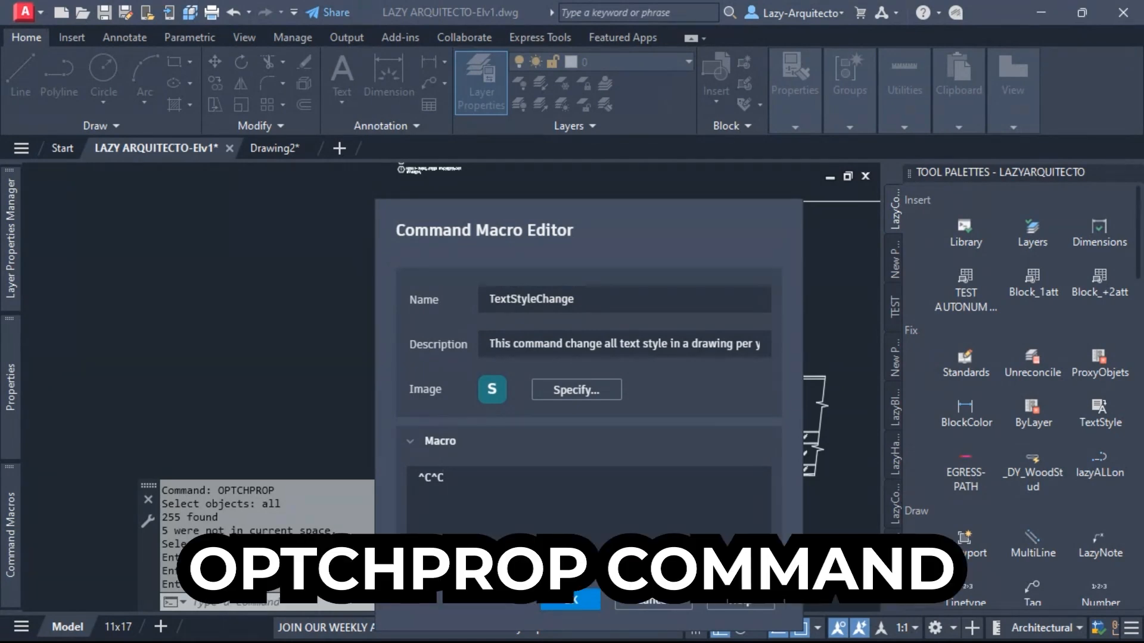
Extend the macro code after ^C^C with ._OPTCHPROP followed by a semicolon
{"action": "type", "text": "OPTCHPROP"}
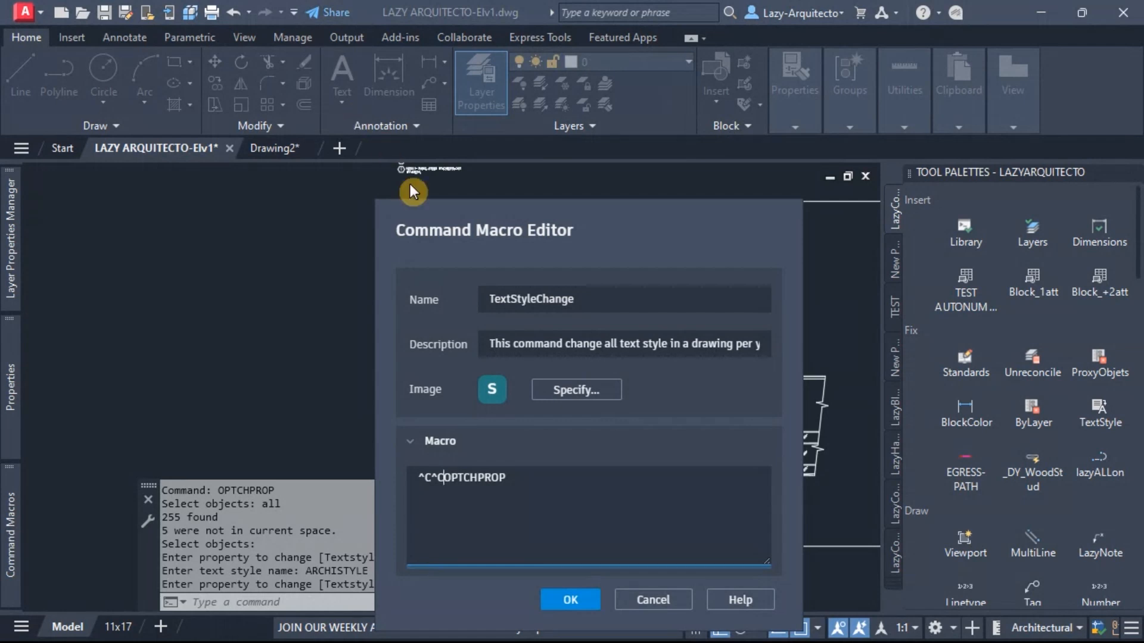
{"action": "left_click", "coordinate": [444, 479]}
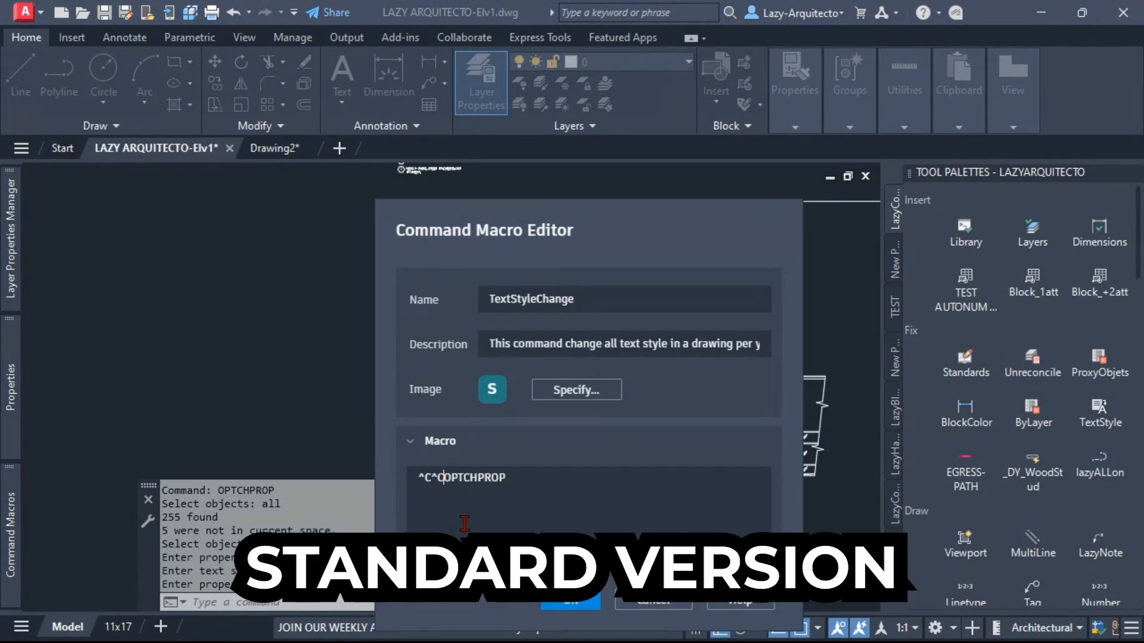
{"action": "type", "text": "."}
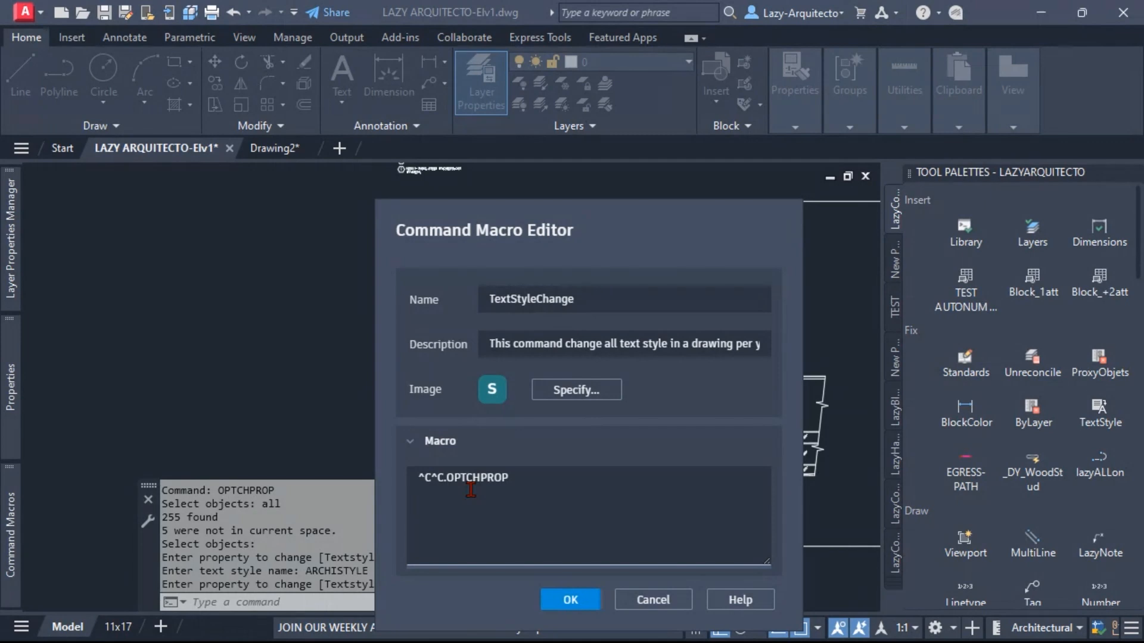
{"action": "type", "text": "_"}
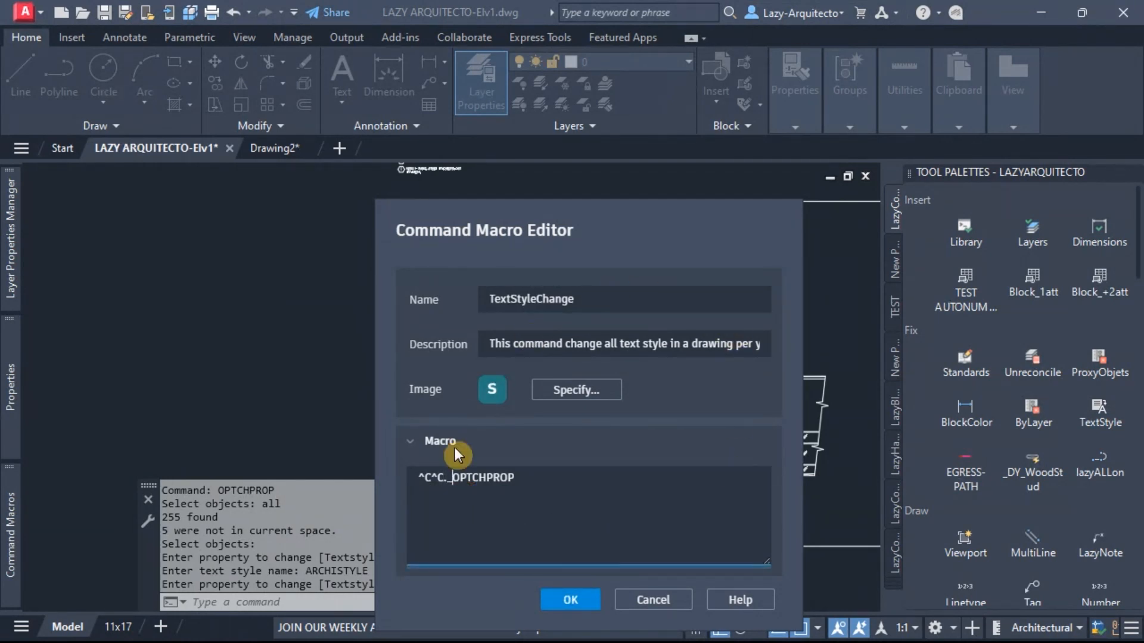
{"action": "left_click", "coordinate": [554, 476]}
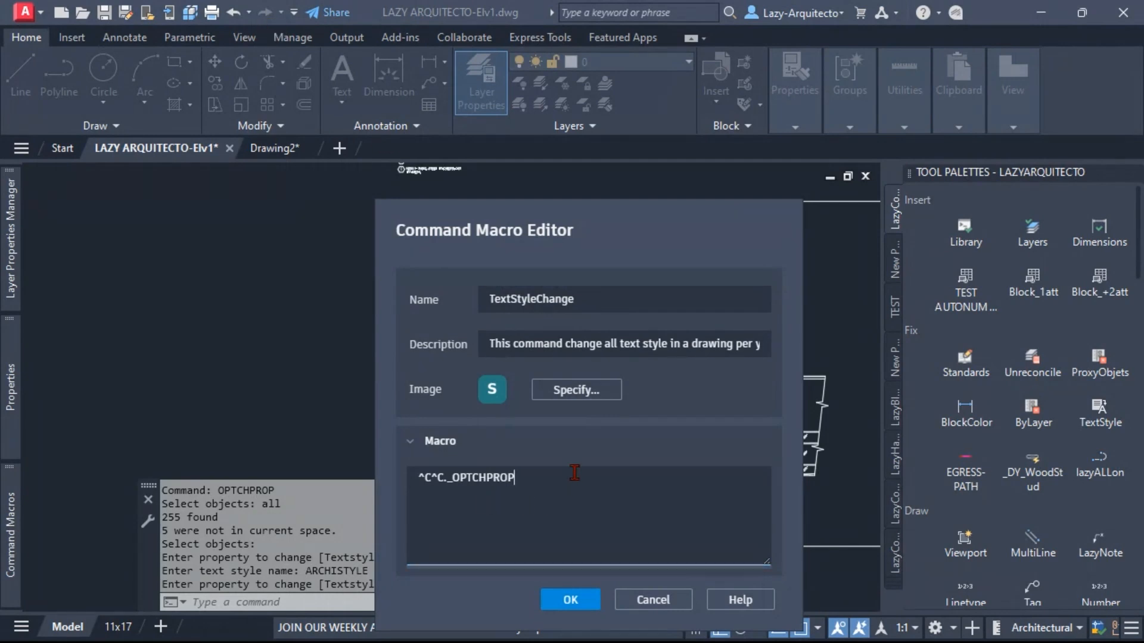
{"action": "type", "text": ";"}
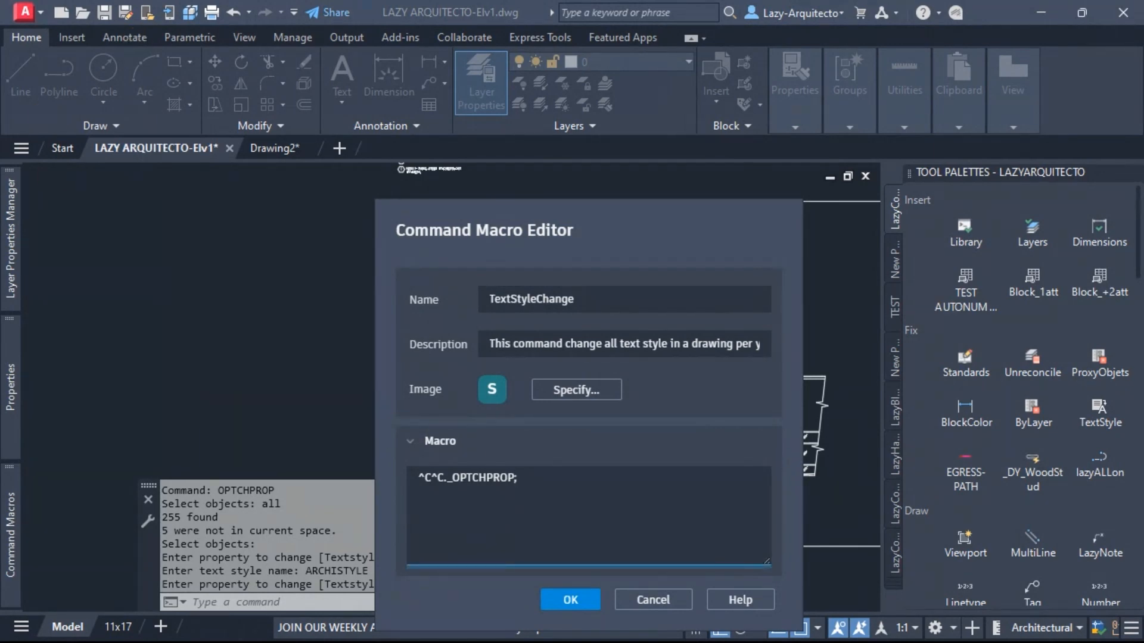
Check the response to the first Select objects prompt in the Lesson plan document and append ALL; to the macro code
{"action": "left_click_drag", "start_coordinate": [128, 1], "coordinate": [484, 2]}
{"action": "scroll", "coordinate": [381, 334], "scroll_direction": "up", "scroll_amount": 3}
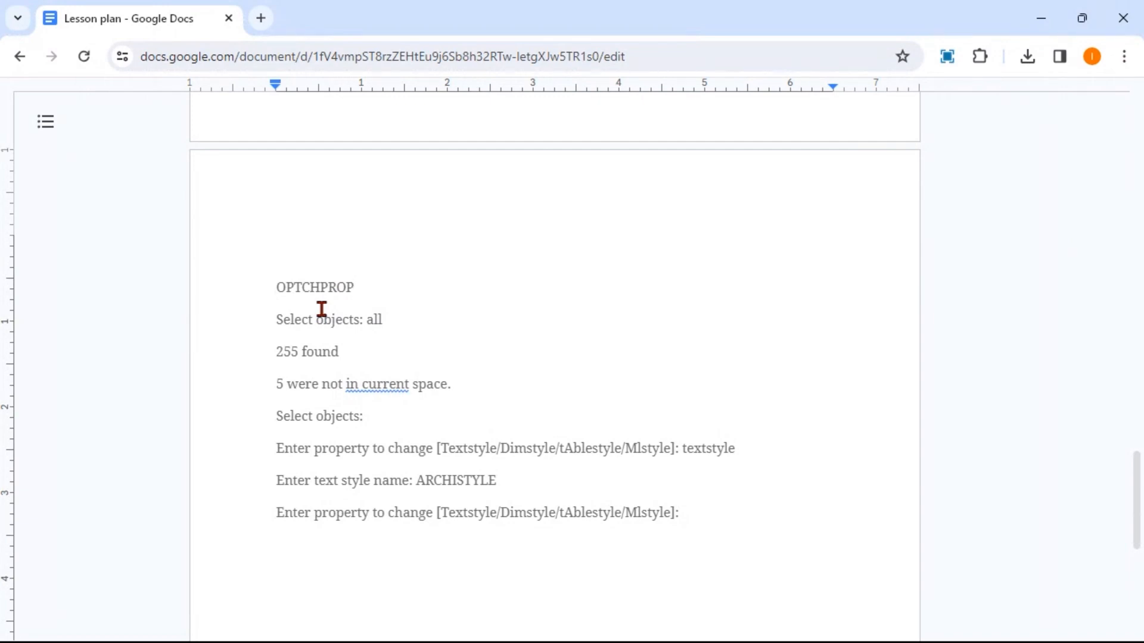
{"action": "left_click_drag", "start_coordinate": [277, 288], "coordinate": [683, 511]}
{"action": "left_click", "coordinate": [418, 317]}
{"action": "left_click_drag", "start_coordinate": [278, 288], "coordinate": [366, 321]}
{"action": "left_click", "coordinate": [367, 321]}
{"action": "left_click", "coordinate": [390, 322]}
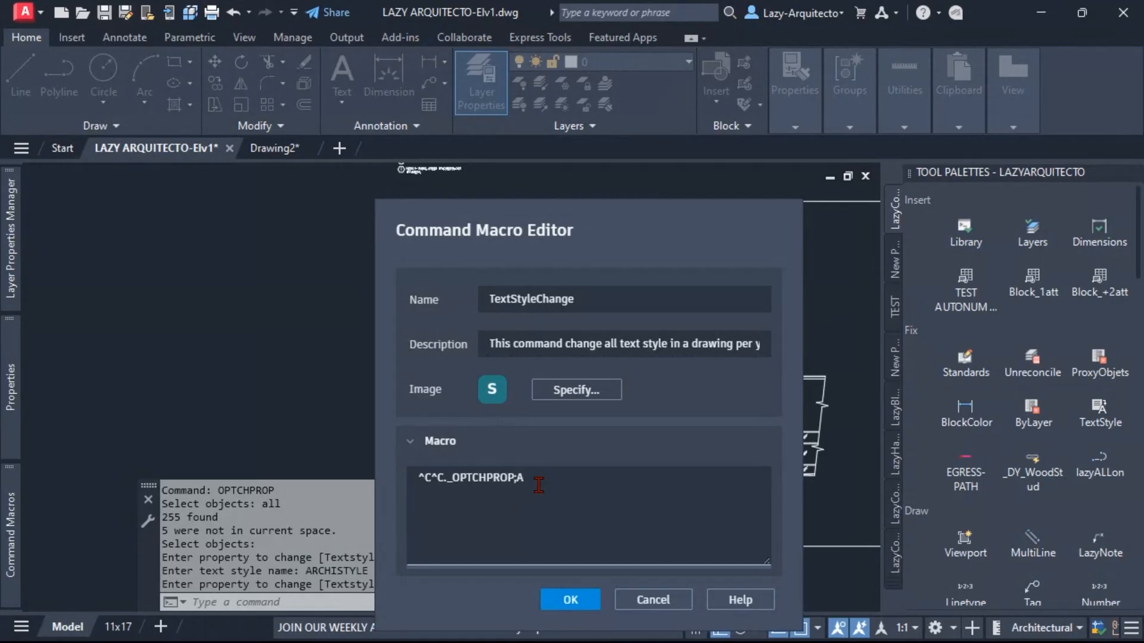
{"action": "type", "text": "LL"}
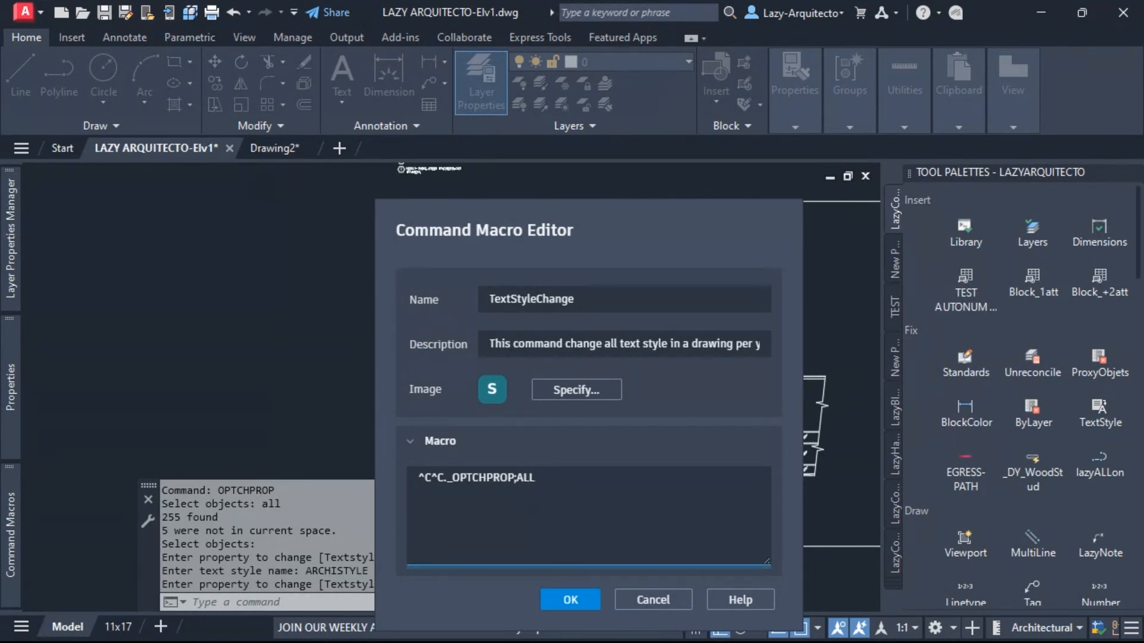
{"action": "type", "text": ";"}
Compare the two Select objects prompts in the Lesson plan document and return to the end of the macro code
{"action": "left_click_drag", "start_coordinate": [179, 0], "coordinate": [630, 93]}
{"action": "left_click_drag", "start_coordinate": [421, 316], "coordinate": [336, 312]}
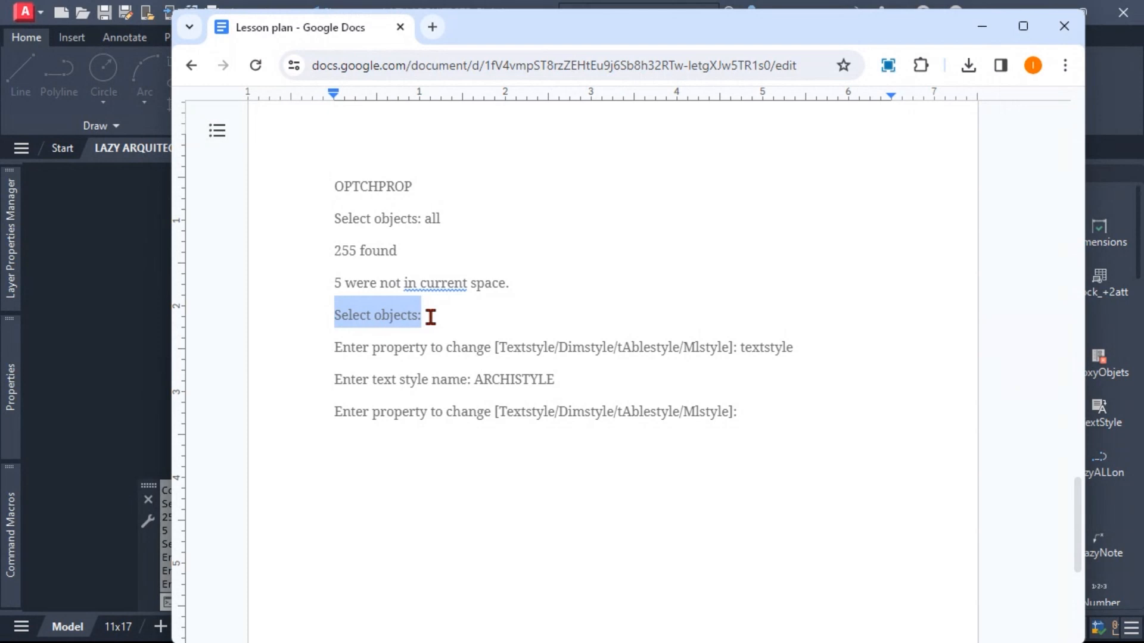
{"action": "left_click_drag", "start_coordinate": [442, 219], "coordinate": [331, 223]}
{"action": "left_click_drag", "start_coordinate": [421, 315], "coordinate": [334, 310]}
{"action": "left_click", "coordinate": [426, 312]}
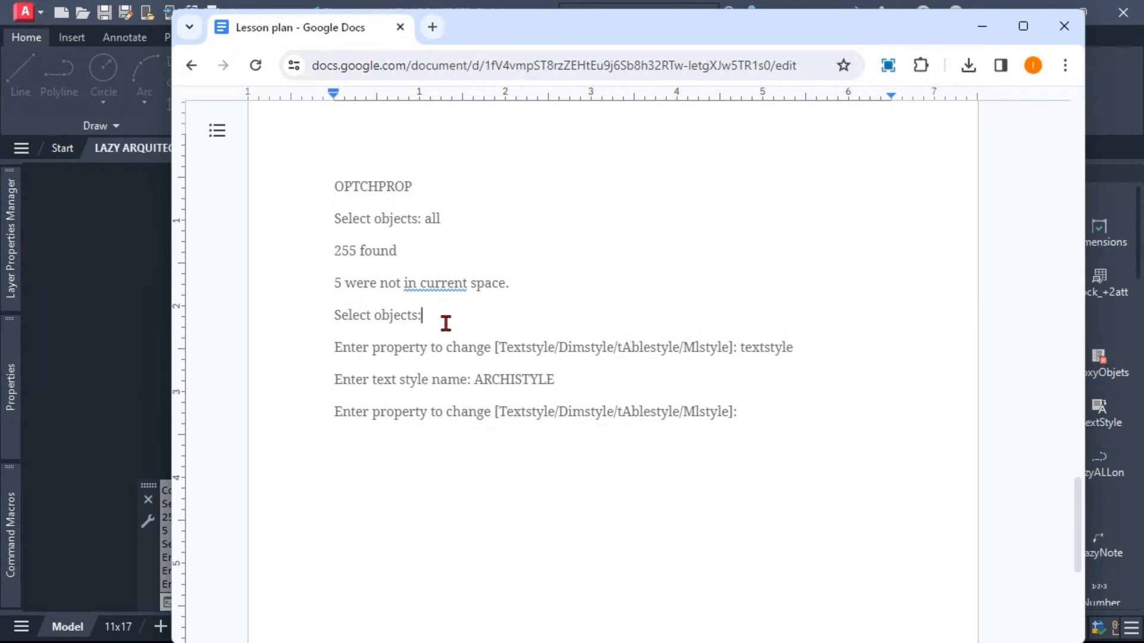
{"action": "left_click_drag", "start_coordinate": [688, 37], "coordinate": [12, 0]}
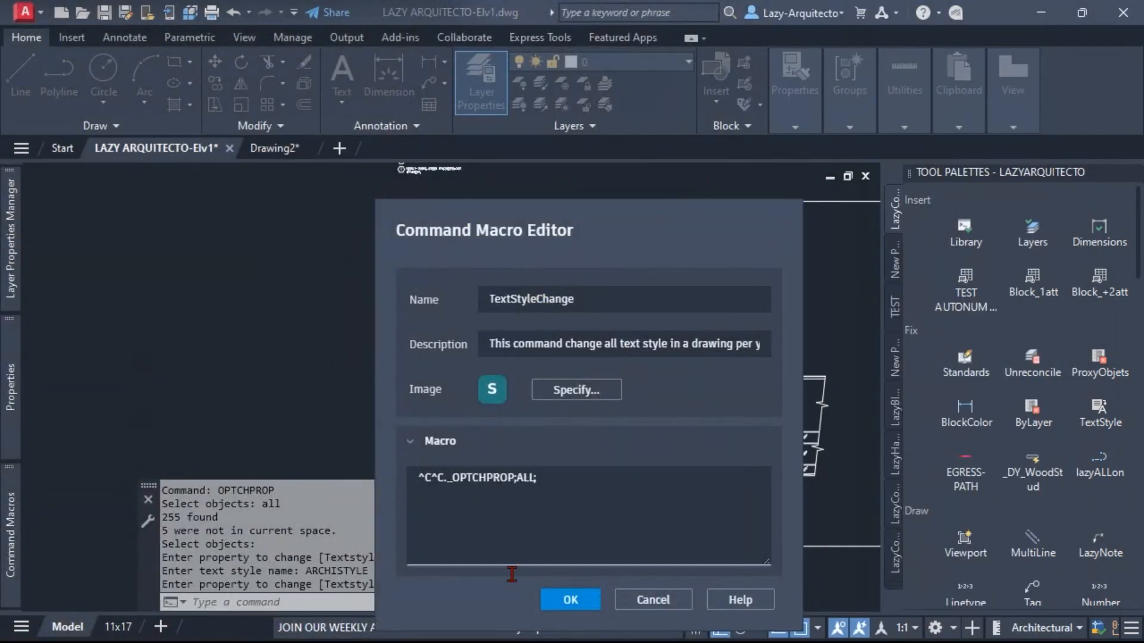
{"action": "left_click", "coordinate": [590, 473]}
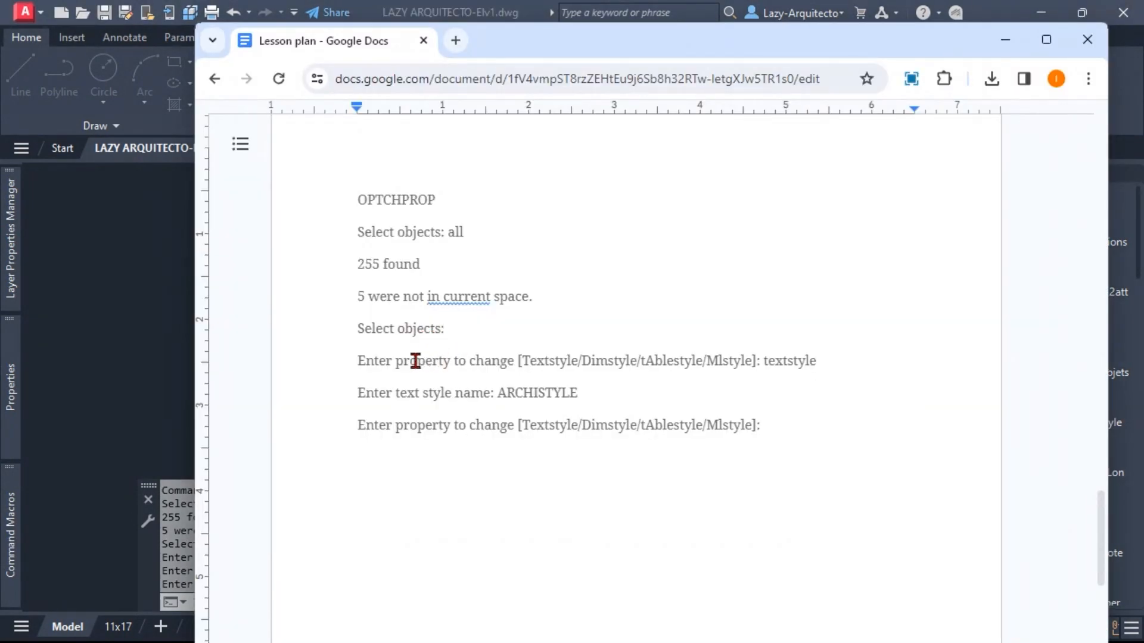
Check the response to the property prompt in the Lesson plan document and append TEXTSTYLE; to the macro code
{"action": "left_click_drag", "start_coordinate": [357, 361], "coordinate": [816, 361]}
{"action": "left_click", "coordinate": [546, 362]}
{"action": "left_click_drag", "start_coordinate": [523, 362], "coordinate": [585, 364]}
{"action": "left_click_drag", "start_coordinate": [743, 364], "coordinate": [764, 362]}
{"action": "left_click", "coordinate": [821, 361]}
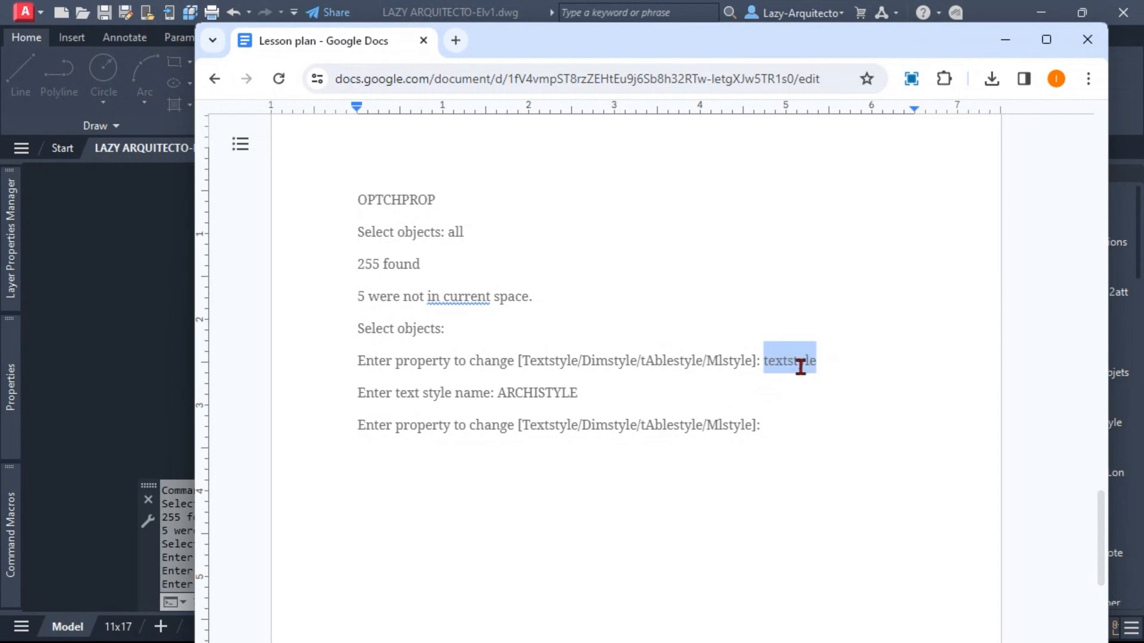
{"action": "left_click_drag", "start_coordinate": [691, 43], "coordinate": [78, 0]}
{"action": "left_click", "coordinate": [597, 470]}
{"action": "type", "text": "TE"}
{"action": "type", "text": "XTSTYLE;"}
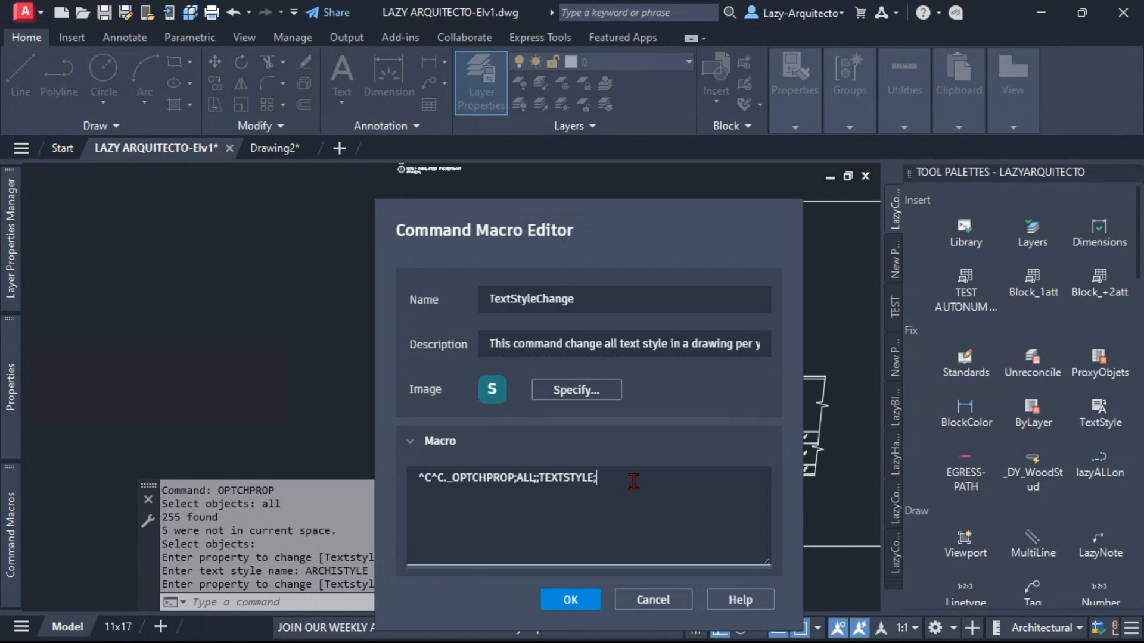
Check the text style name entered in the Lesson plan document and append ARCHISTYLE; to the macro code
{"action": "key", "text": "alt+Tab"}
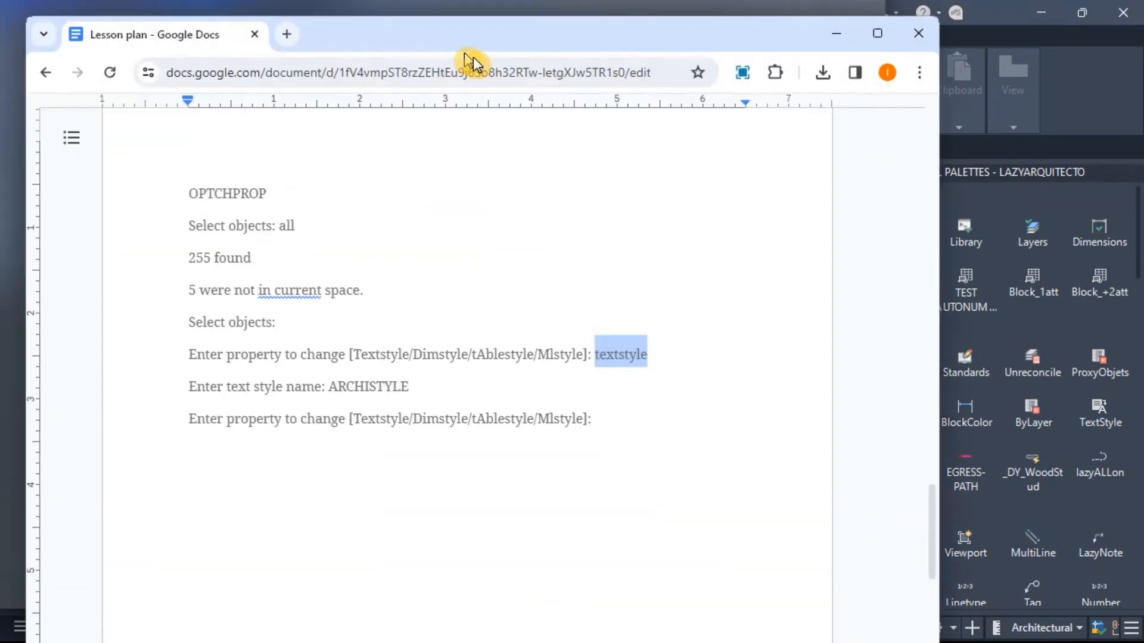
{"action": "left_click_drag", "start_coordinate": [473, 60], "coordinate": [591, 41]}
{"action": "left_click", "coordinate": [577, 393]}
{"action": "left_click_drag", "start_coordinate": [797, 355], "coordinate": [743, 355]}
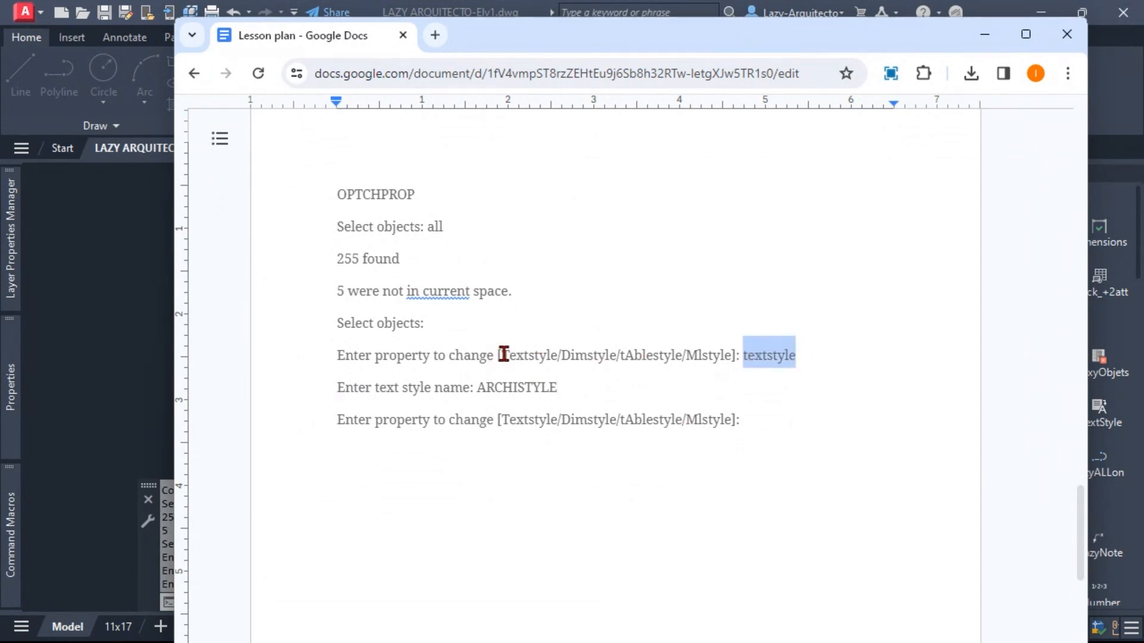
{"action": "left_click", "coordinate": [359, 389]}
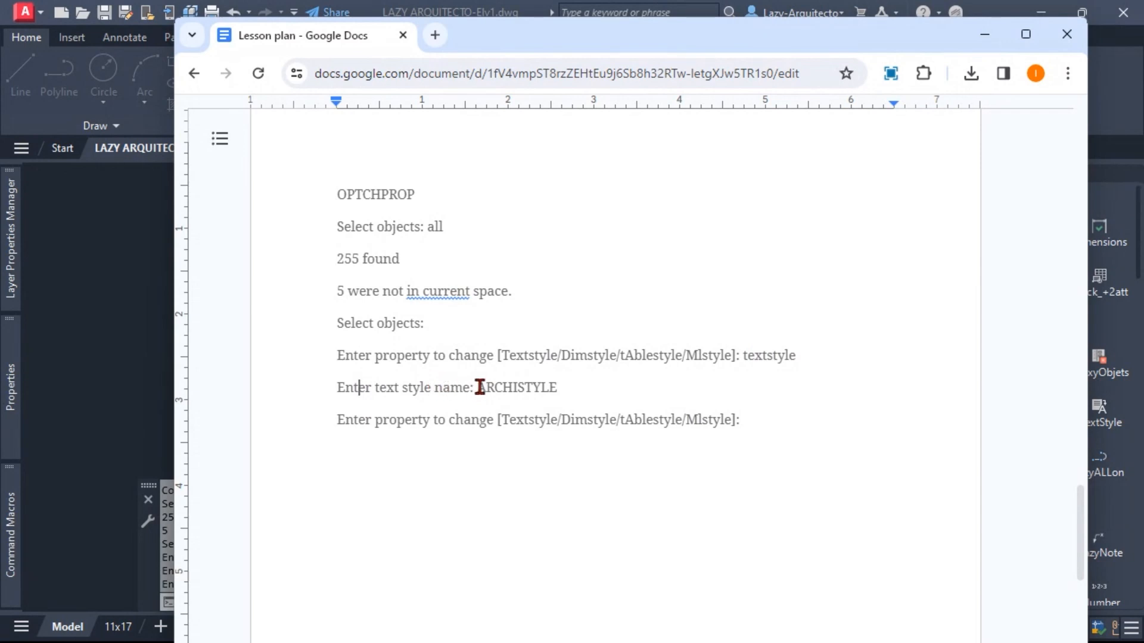
{"action": "double_click", "coordinate": [439, 388]}
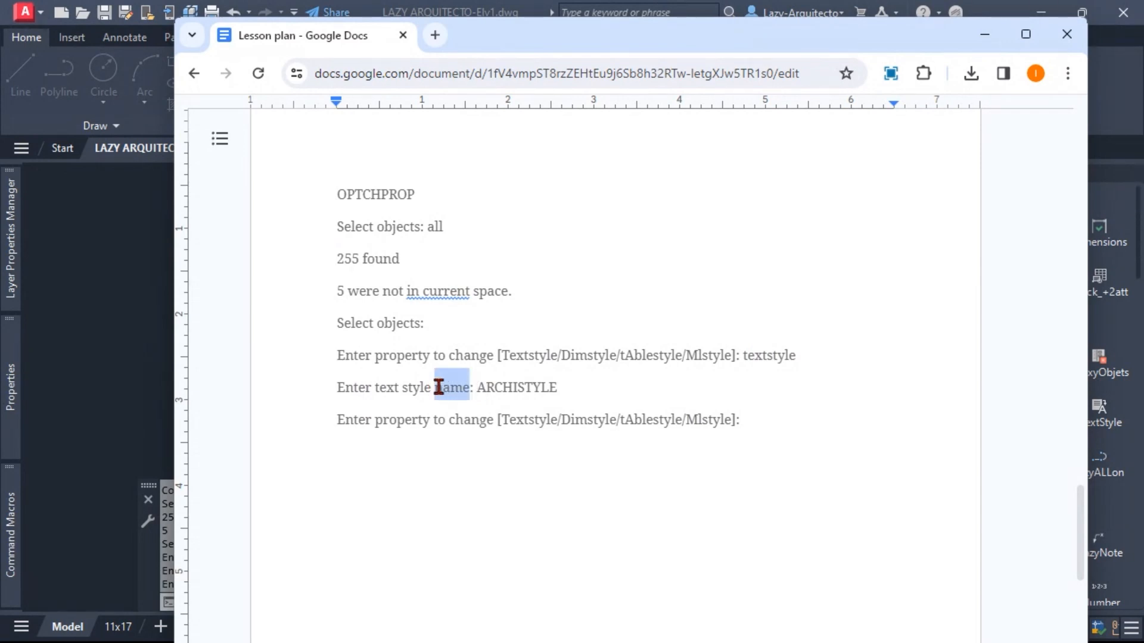
{"action": "left_click", "coordinate": [481, 390]}
{"action": "left_click_drag", "start_coordinate": [481, 394], "coordinate": [560, 390]}
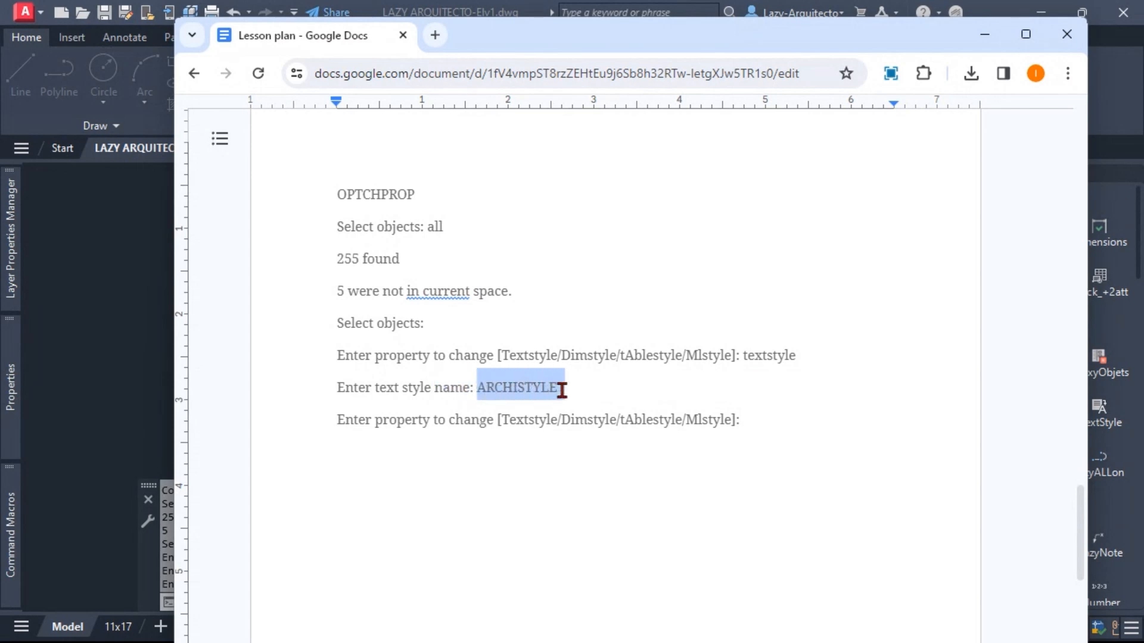
{"action": "left_click_drag", "start_coordinate": [692, 43], "coordinate": [0, 0]}
{"action": "left_click", "coordinate": [652, 478]}
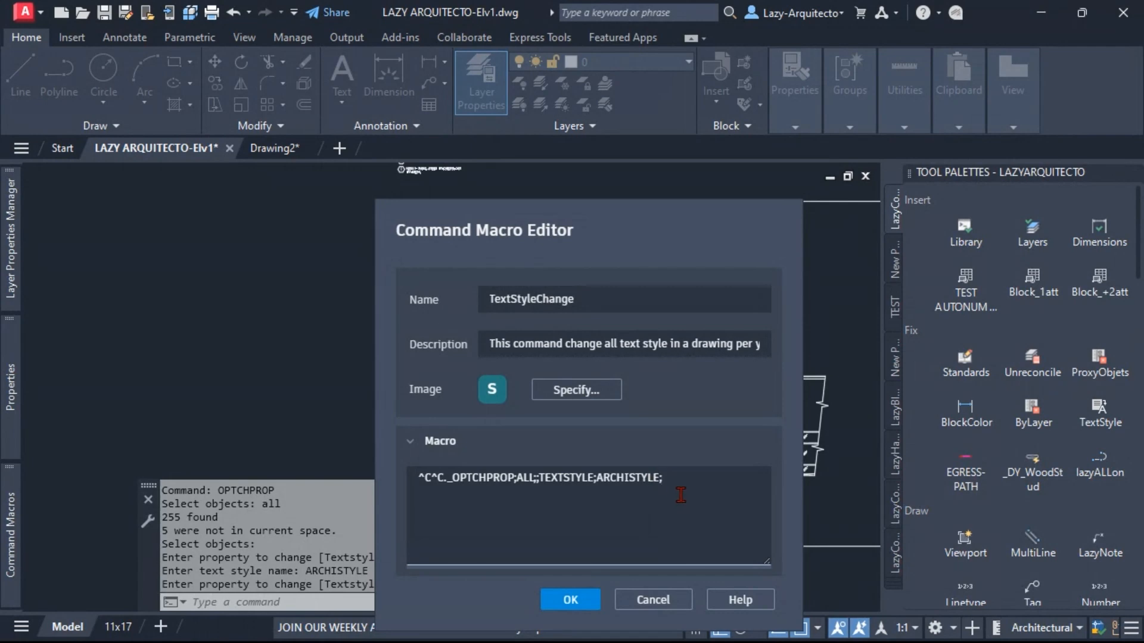
Review the final property prompt in the Lesson plan document and add one more semicolon at the end of the macro code
{"action": "left_click_drag", "start_coordinate": [308, 0], "coordinate": [640, 86]}
{"action": "left_click", "coordinate": [618, 441]}
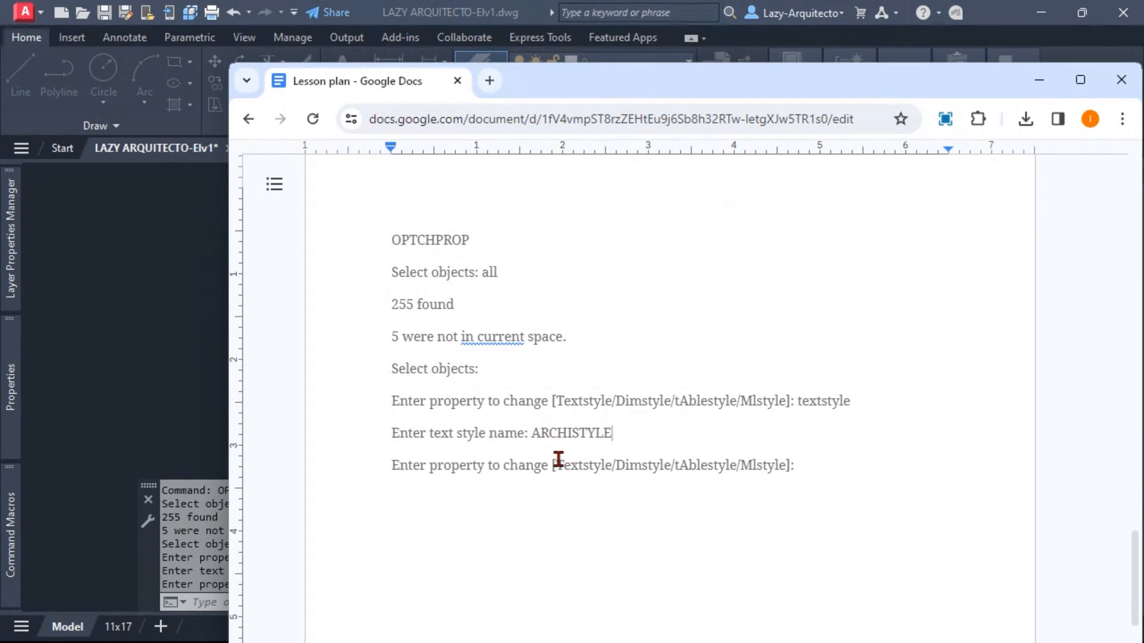
{"action": "left_click_drag", "start_coordinate": [397, 467], "coordinate": [812, 467]}
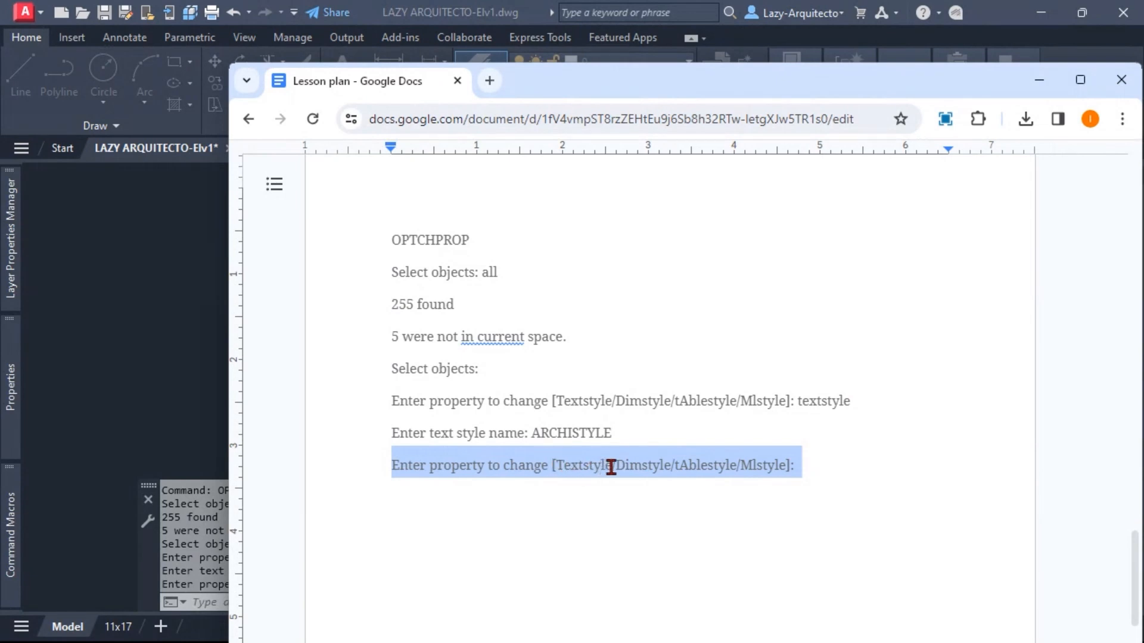
{"action": "left_click", "coordinate": [579, 466]}
{"action": "left_click_drag", "start_coordinate": [556, 465], "coordinate": [789, 468]}
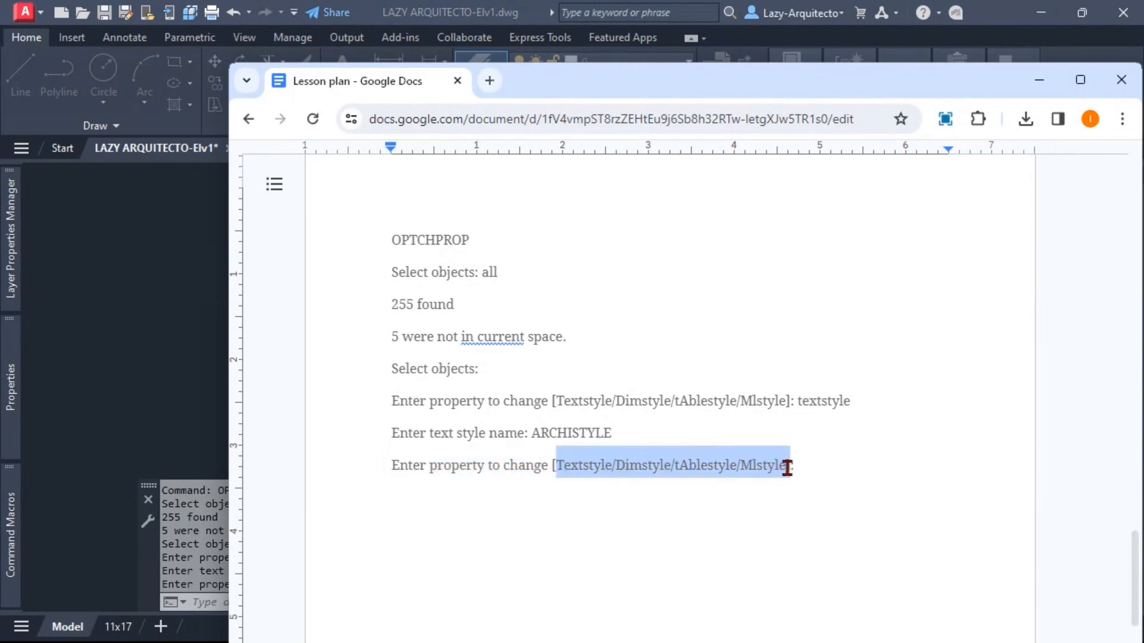
{"action": "left_click_drag", "start_coordinate": [552, 469], "coordinate": [791, 471]}
{"action": "left_click", "coordinate": [555, 466]}
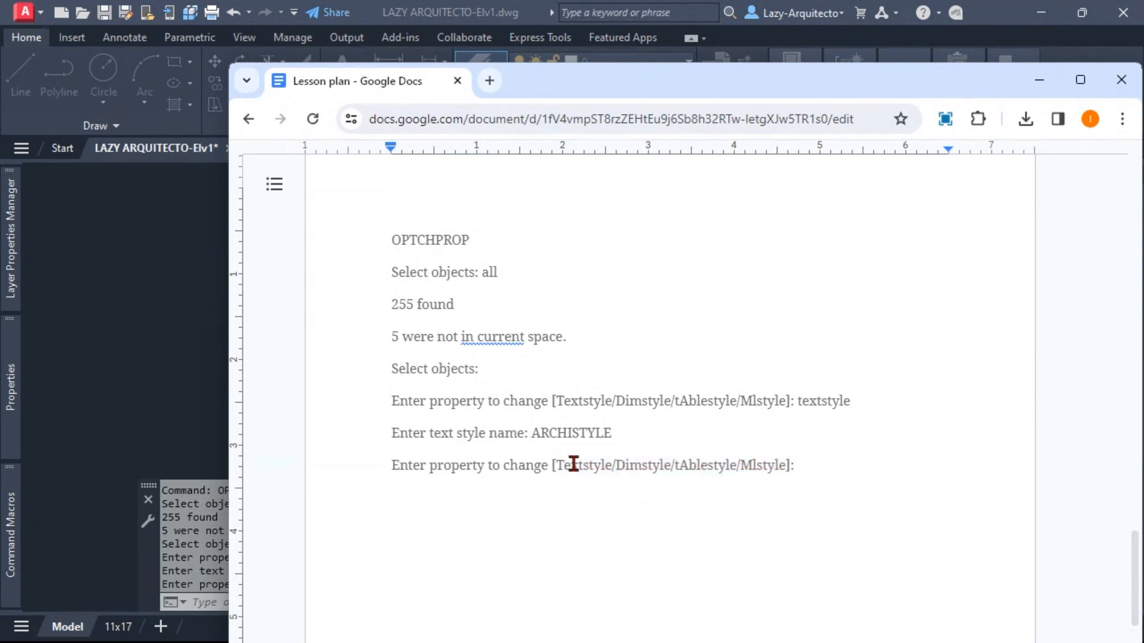
{"action": "left_click_drag", "start_coordinate": [597, 83], "coordinate": [481, 69]}
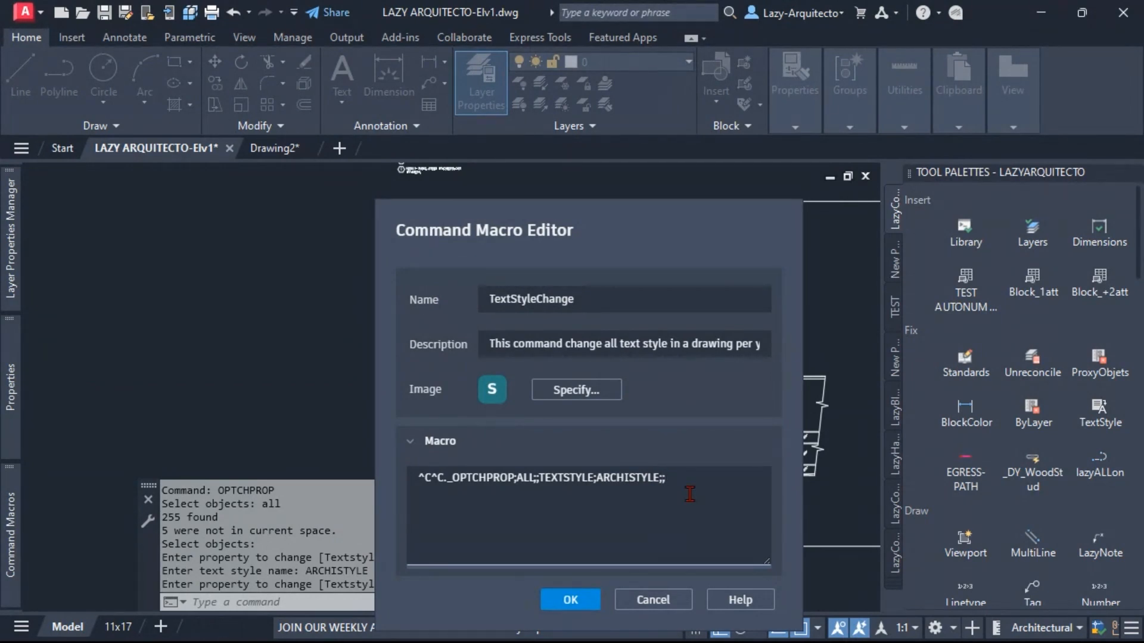
Save the edited TextStyleChange command macro and return to the elevation drawing
{"action": "left_click", "coordinate": [480, 463]}
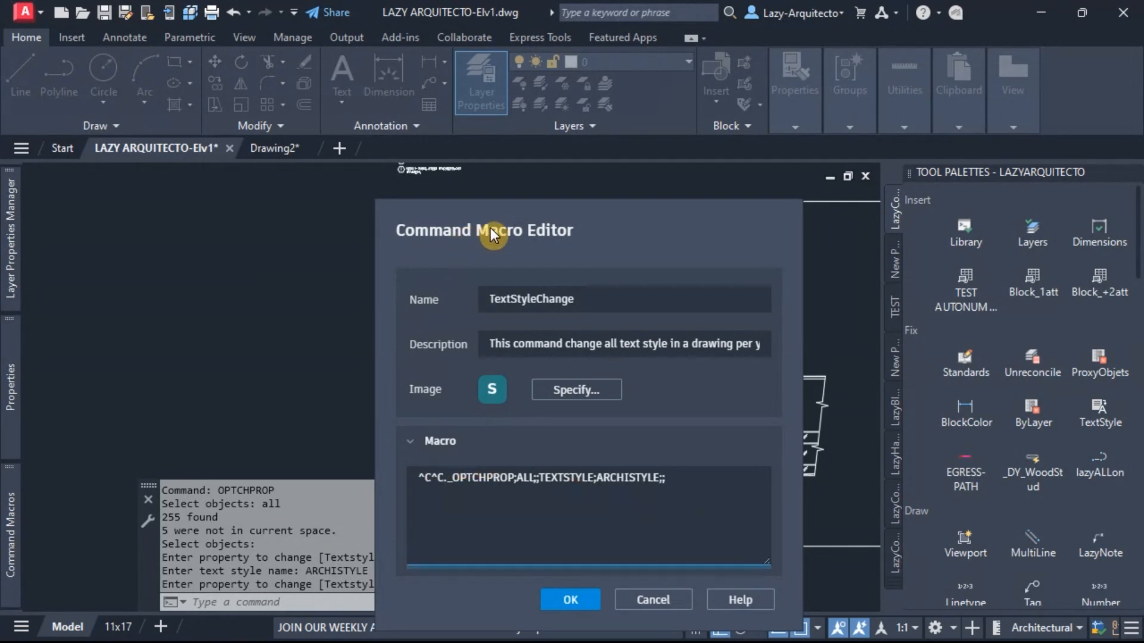
{"action": "left_click", "coordinate": [569, 600]}
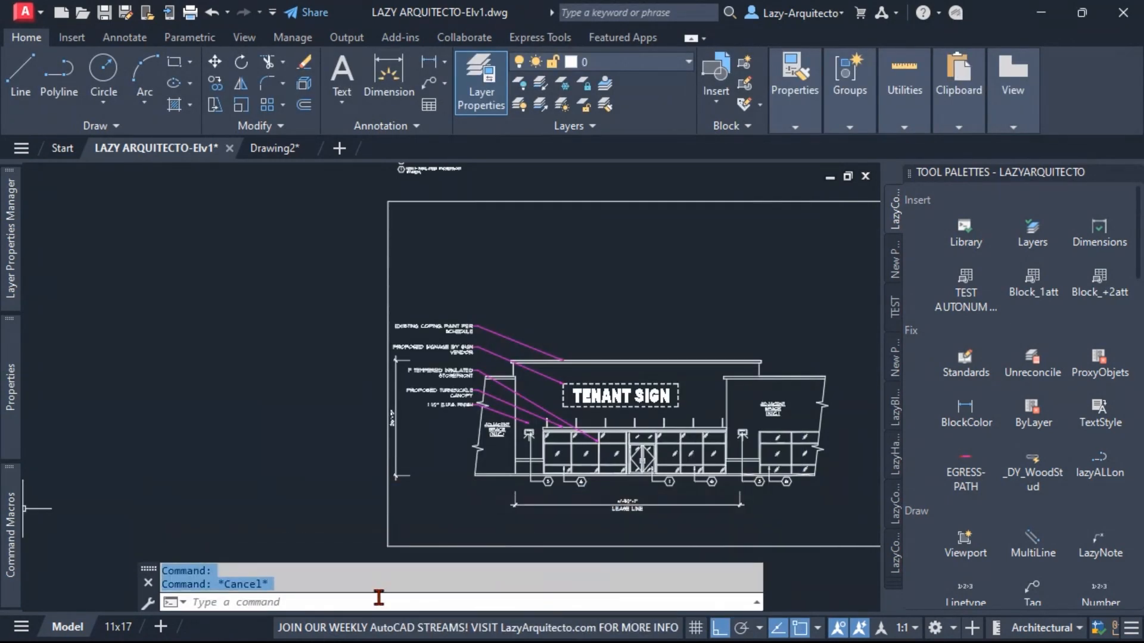
{"action": "left_click", "coordinate": [367, 471]}
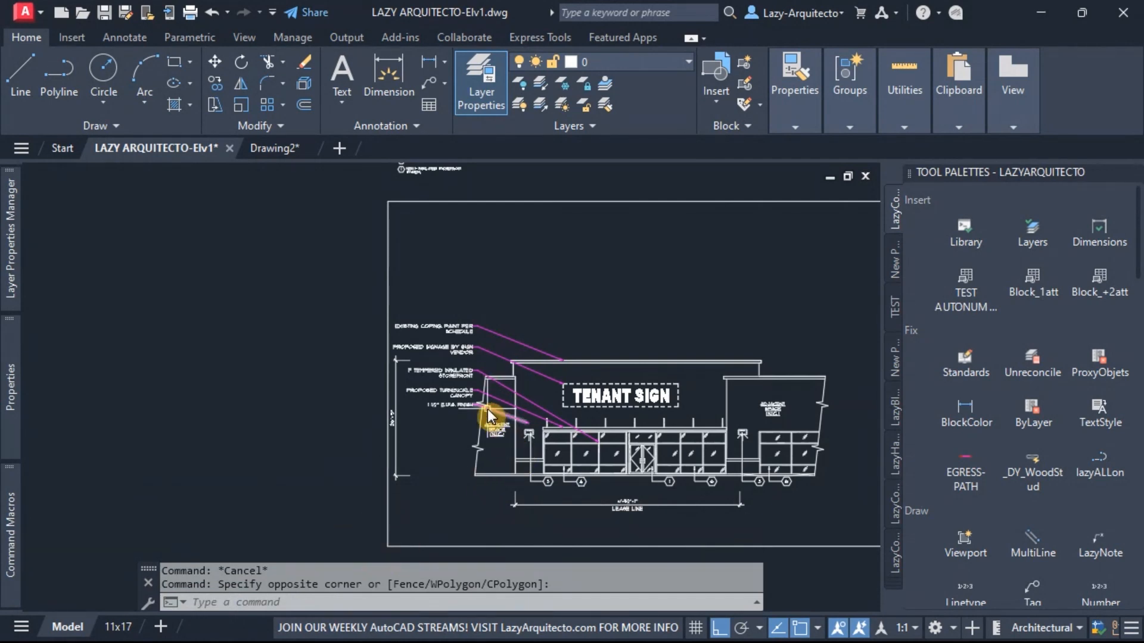
Run the saved TextStyleChange macro on the elevation drawing and inspect the annotation text beside the facade
{"action": "scroll", "coordinate": [512, 471], "scroll_direction": "up", "scroll_amount": 3}
{"action": "scroll", "coordinate": [518, 468], "scroll_direction": "up", "scroll_amount": 4}
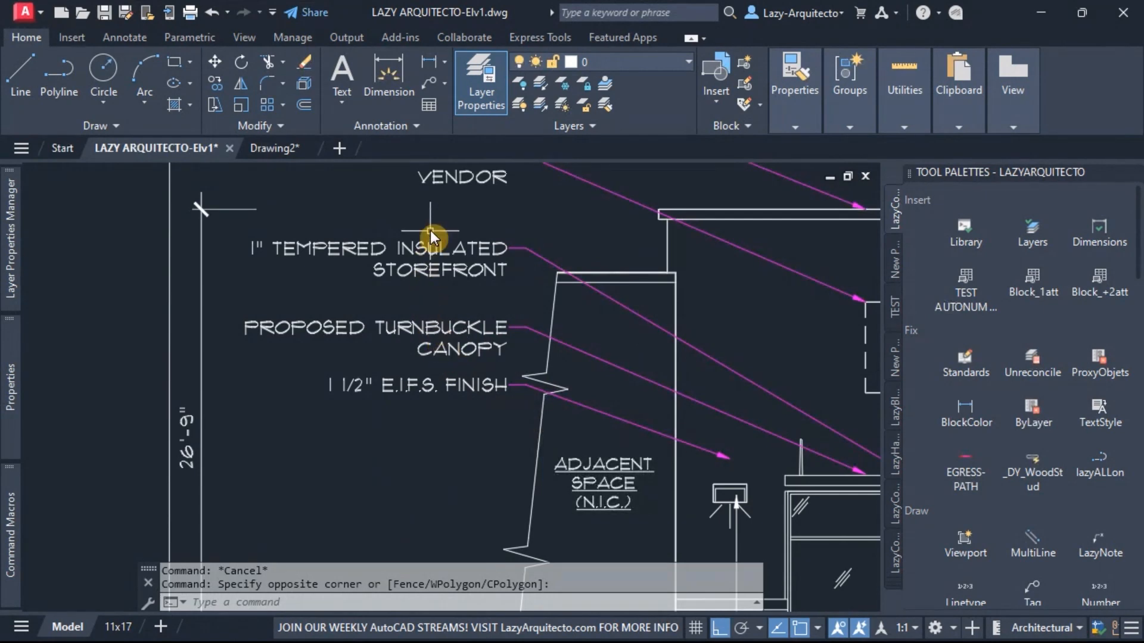
{"action": "scroll", "coordinate": [235, 376], "scroll_direction": "down", "scroll_amount": 3}
{"action": "middle_click_drag", "start_coordinate": [364, 398], "coordinate": [298, 405]}
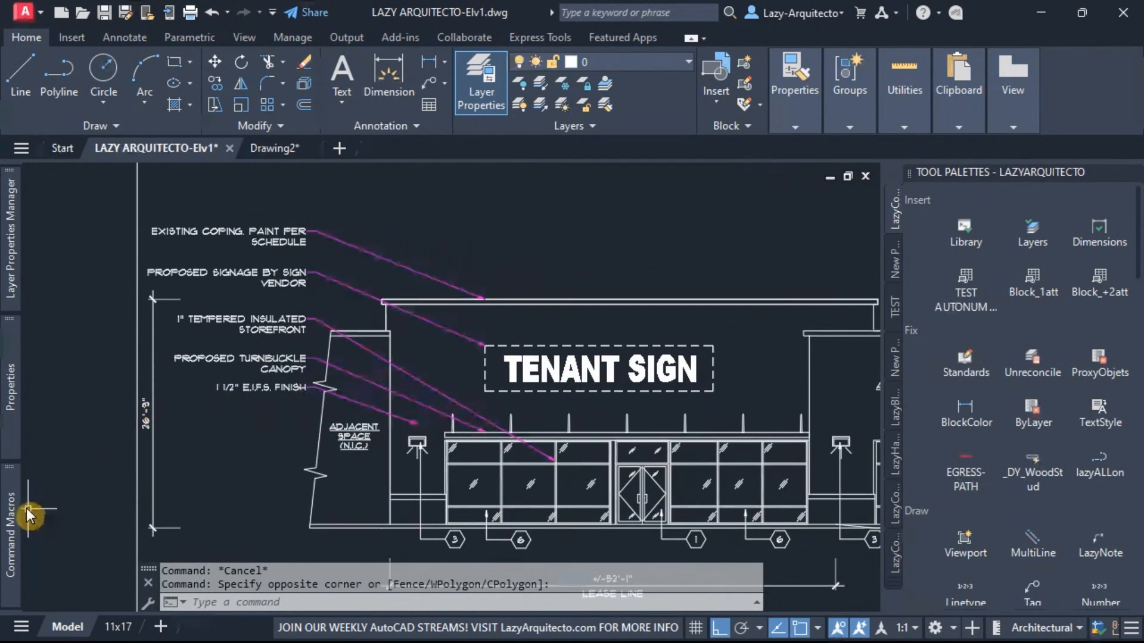
{"action": "mouse_move", "coordinate": [12, 498]}
{"action": "left_click", "coordinate": [148, 410]}
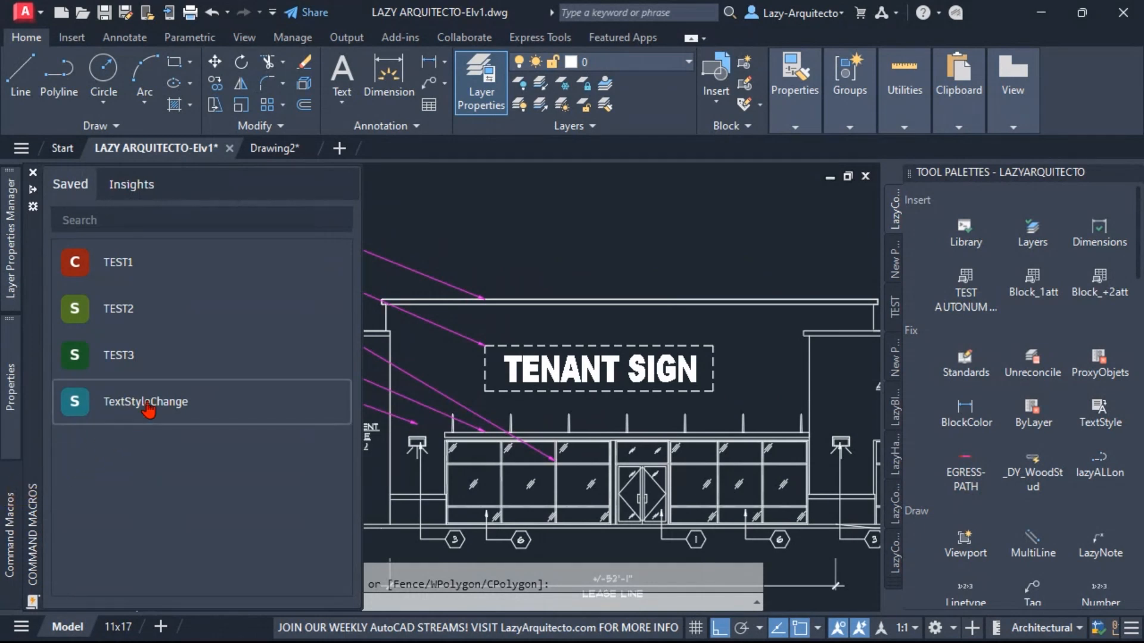
{"action": "left_click", "coordinate": [159, 403]}
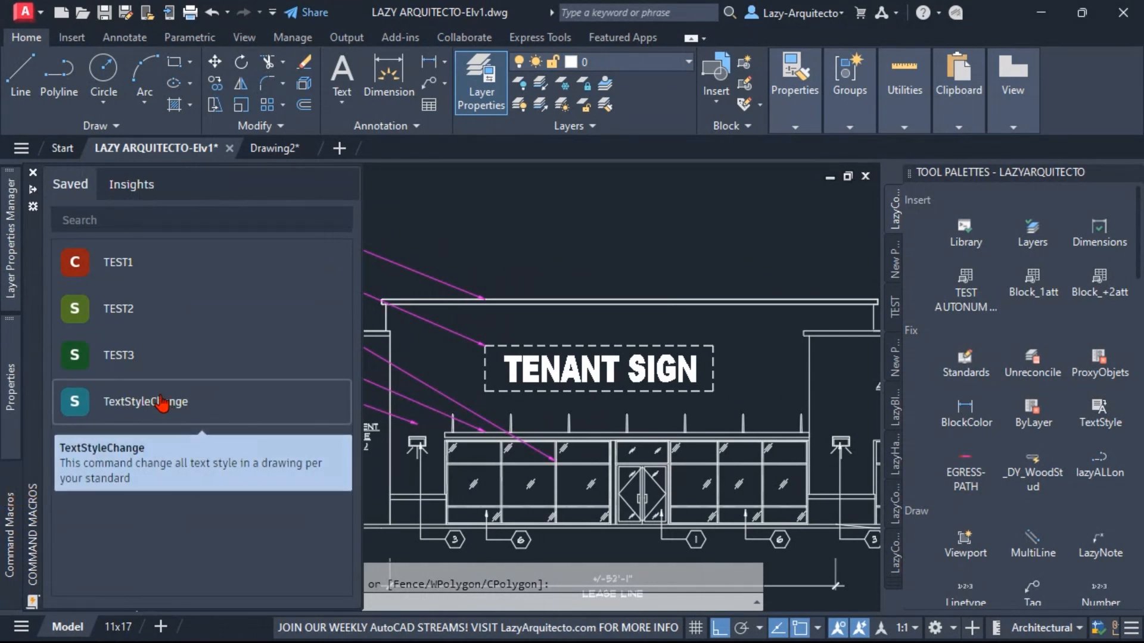
{"action": "scroll", "coordinate": [464, 388], "scroll_direction": "down", "scroll_amount": 3}
{"action": "middle_click_drag", "start_coordinate": [470, 394], "coordinate": [520, 419]}
{"action": "scroll", "coordinate": [409, 441], "scroll_direction": "up", "scroll_amount": 3}
{"action": "middle_click_drag", "start_coordinate": [409, 440], "coordinate": [383, 401]}
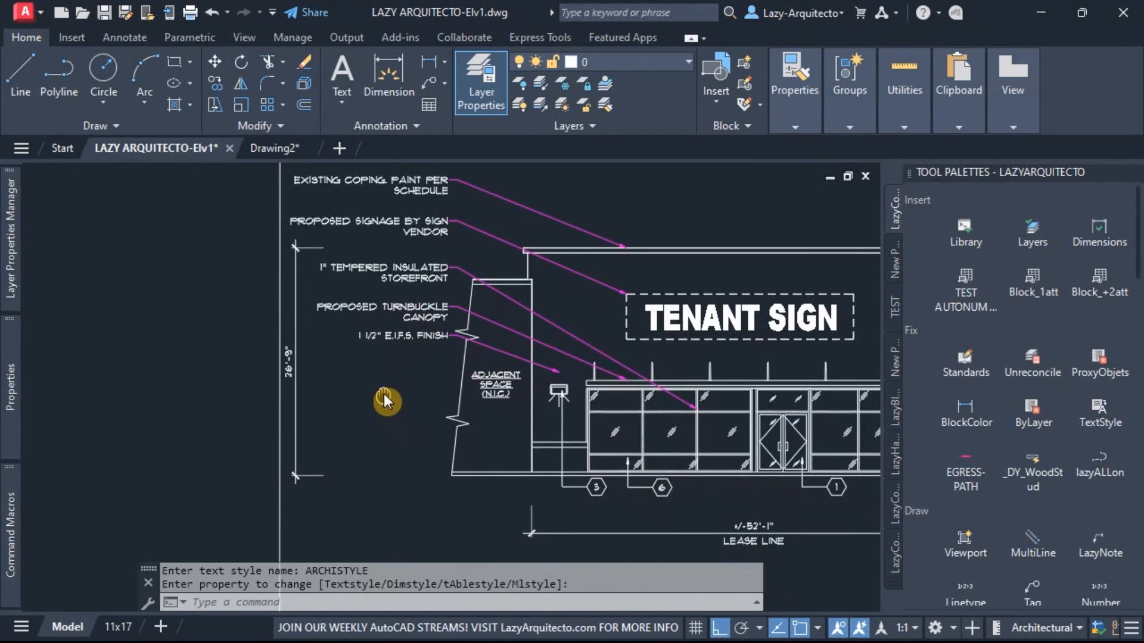